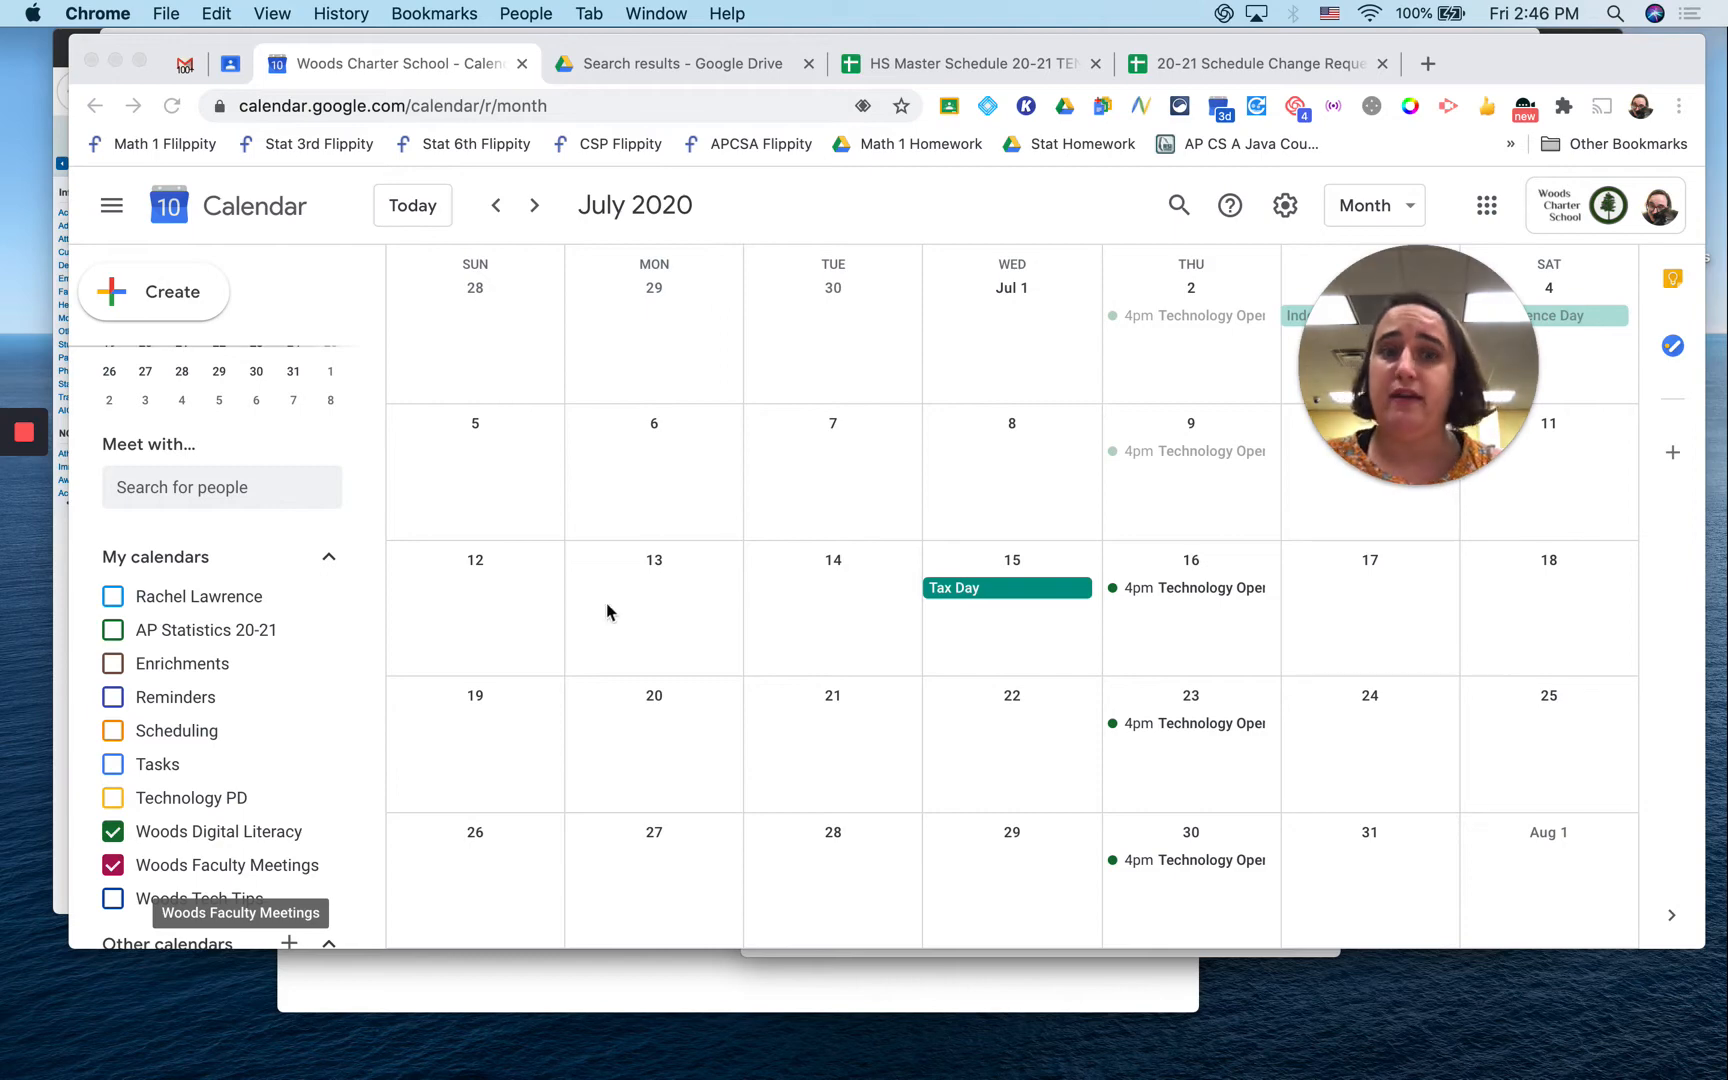
Step: Open and discard trial event drafts, including one on July 7
scroll(222, 730, "down", 1)
scroll(212, 772, "up", 1)
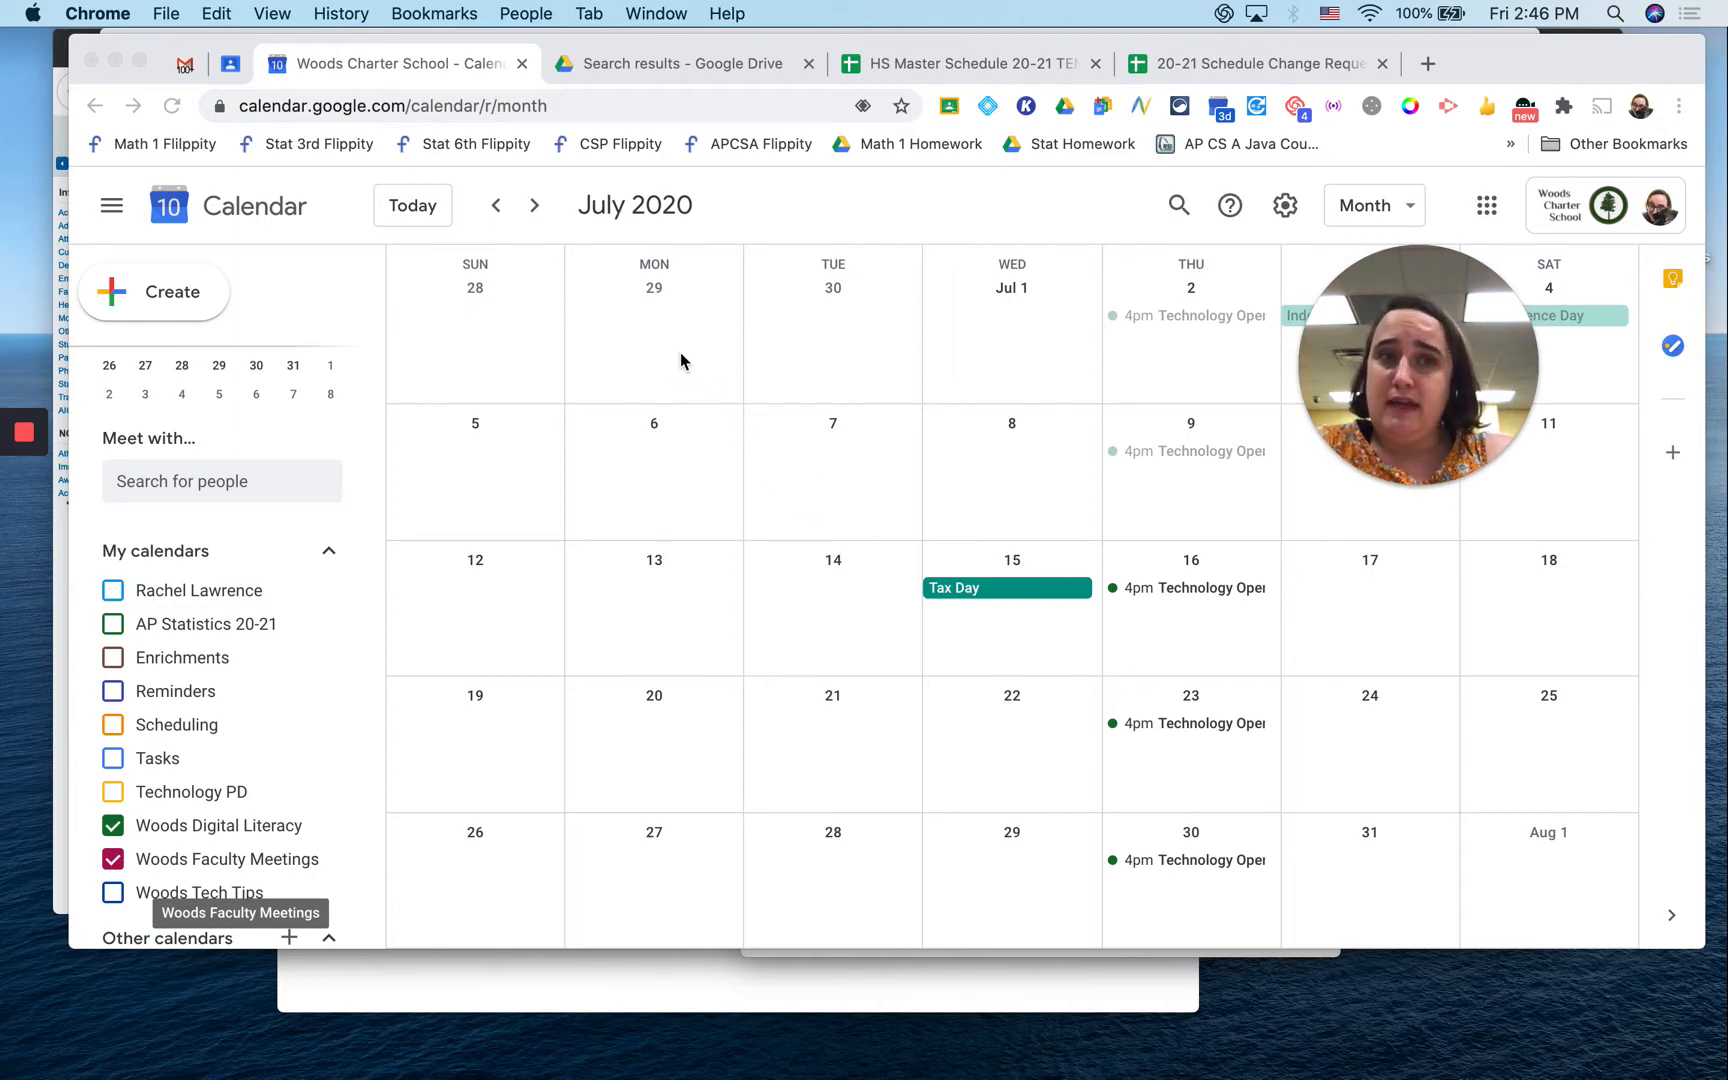
left_click(154, 275)
left_click(170, 293)
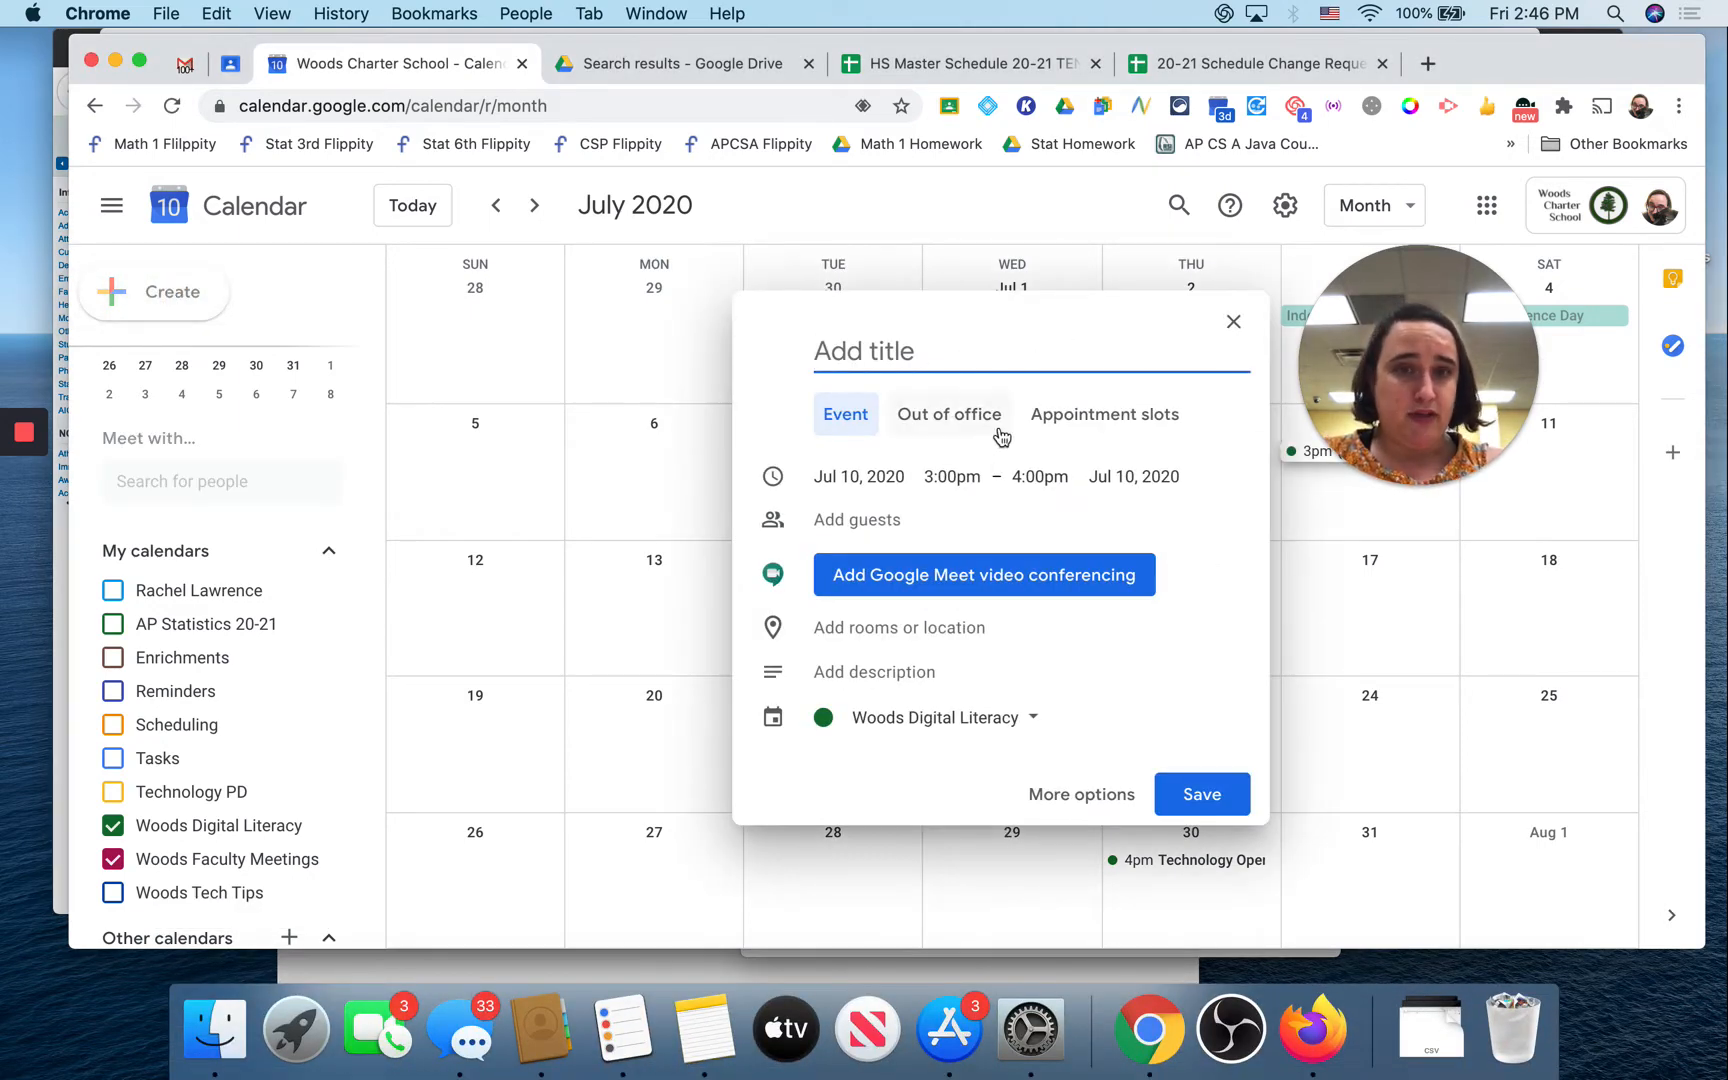
left_click(1233, 322)
left_click(813, 494)
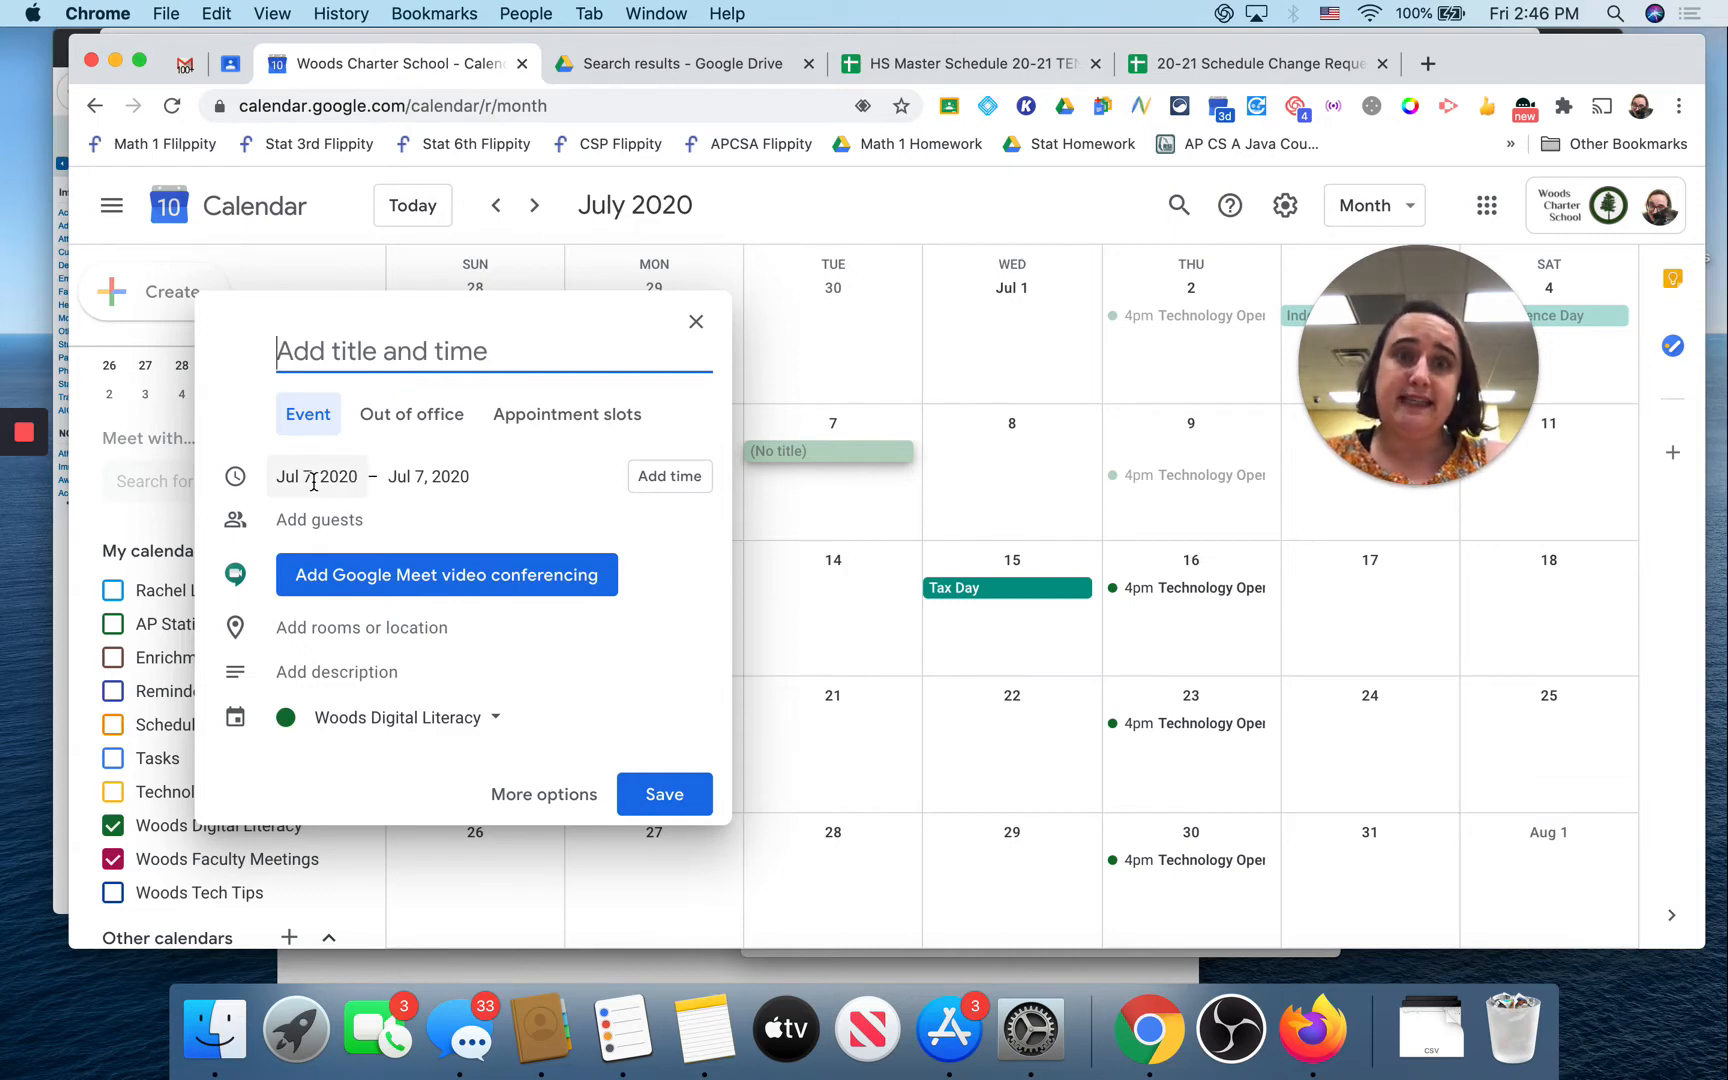
left_click(696, 321)
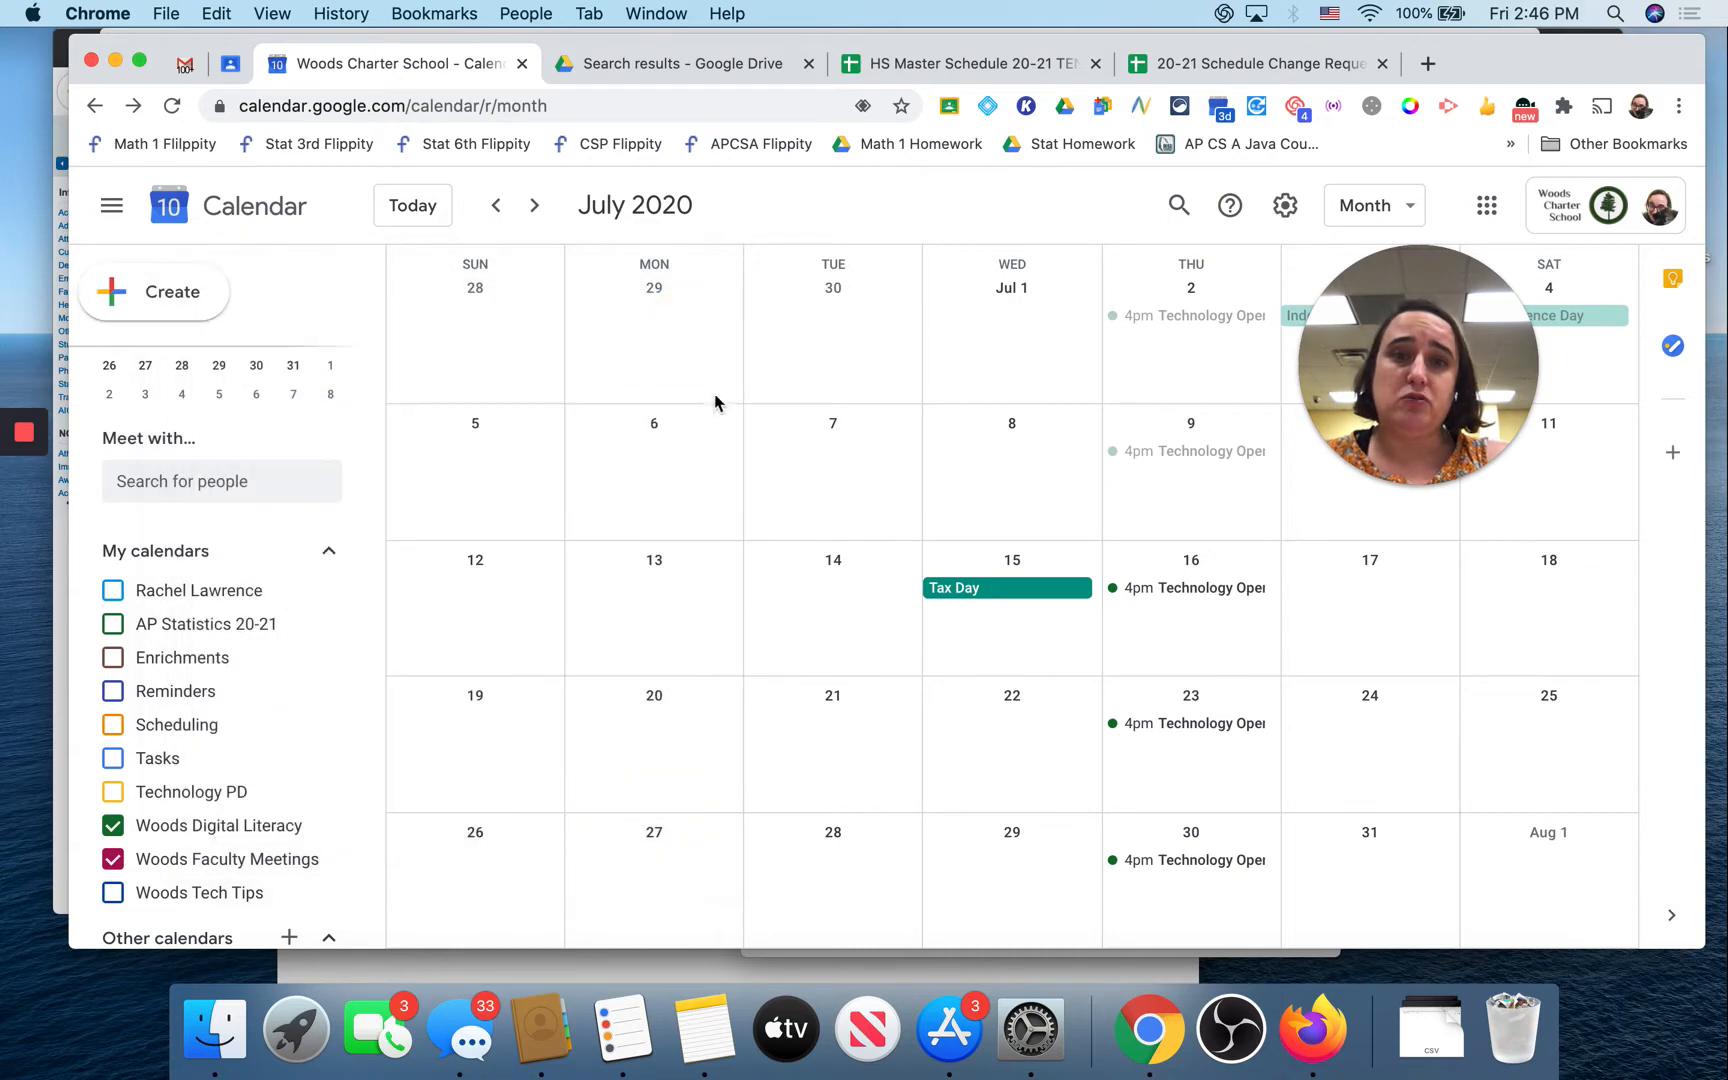
Step: Move forward to August 2020 and start an untitled event on Monday, August 10
left_click(125, 311)
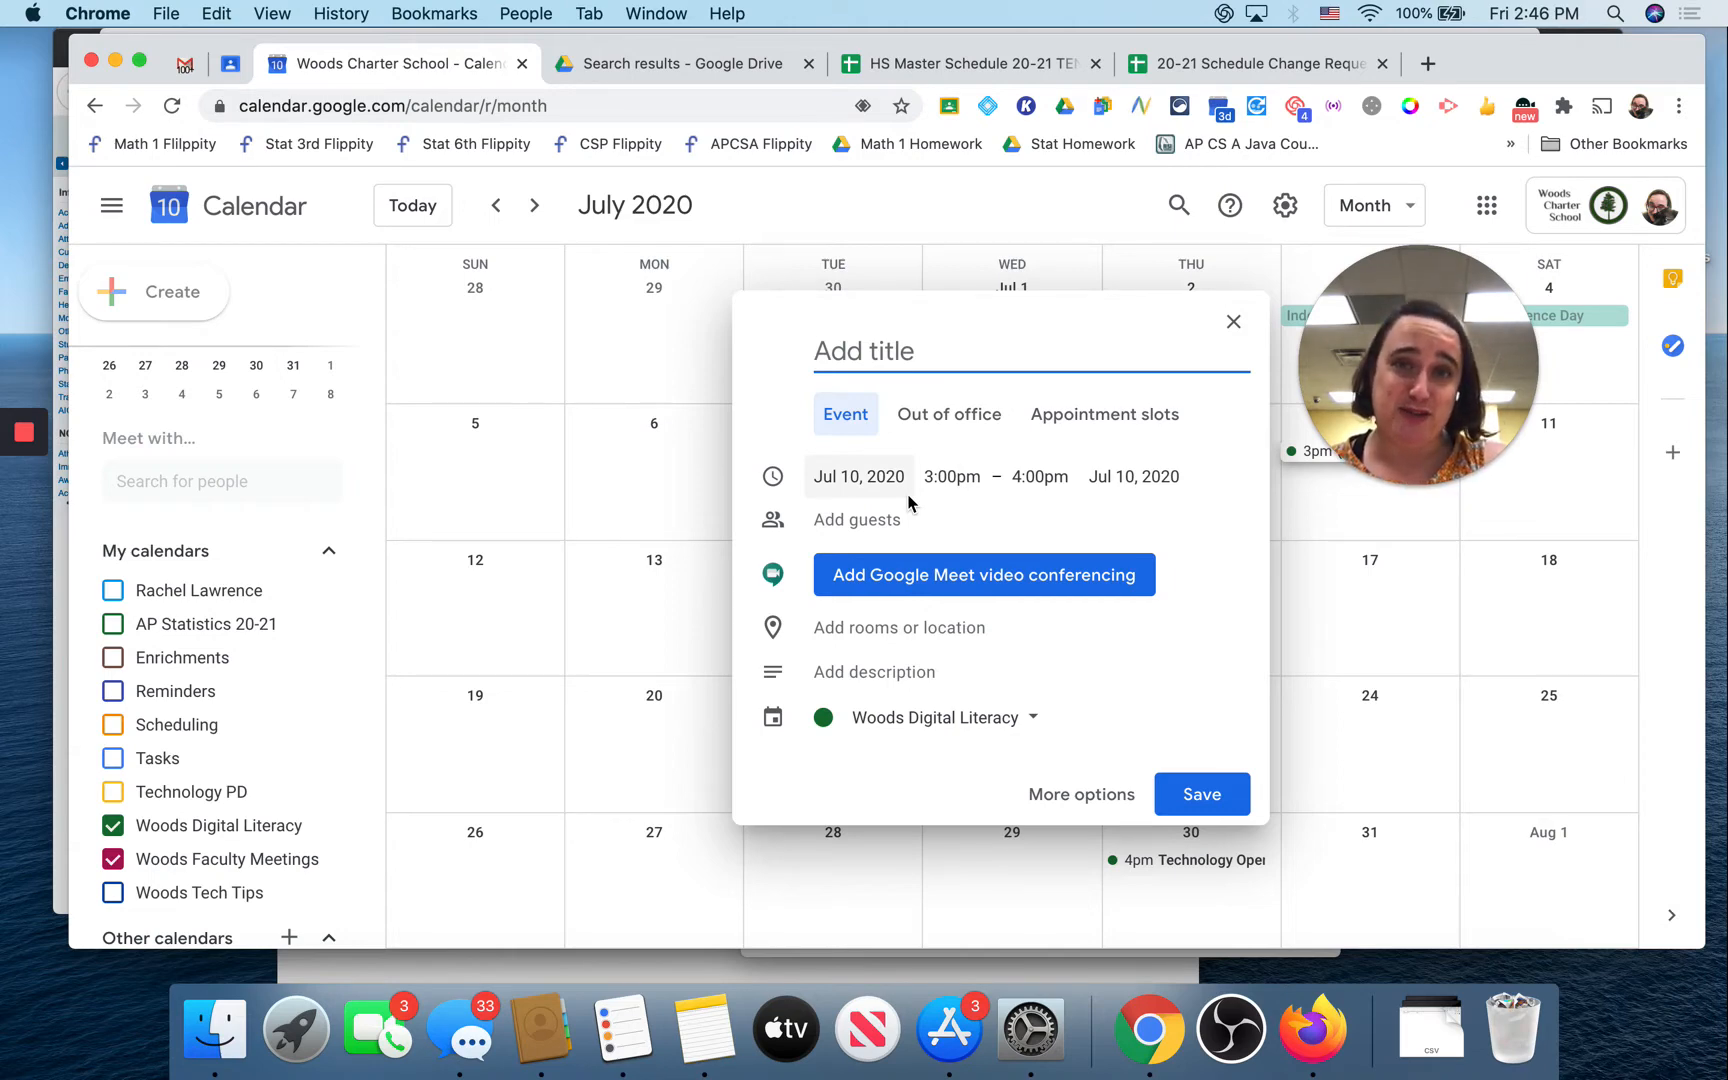
left_click(1233, 321)
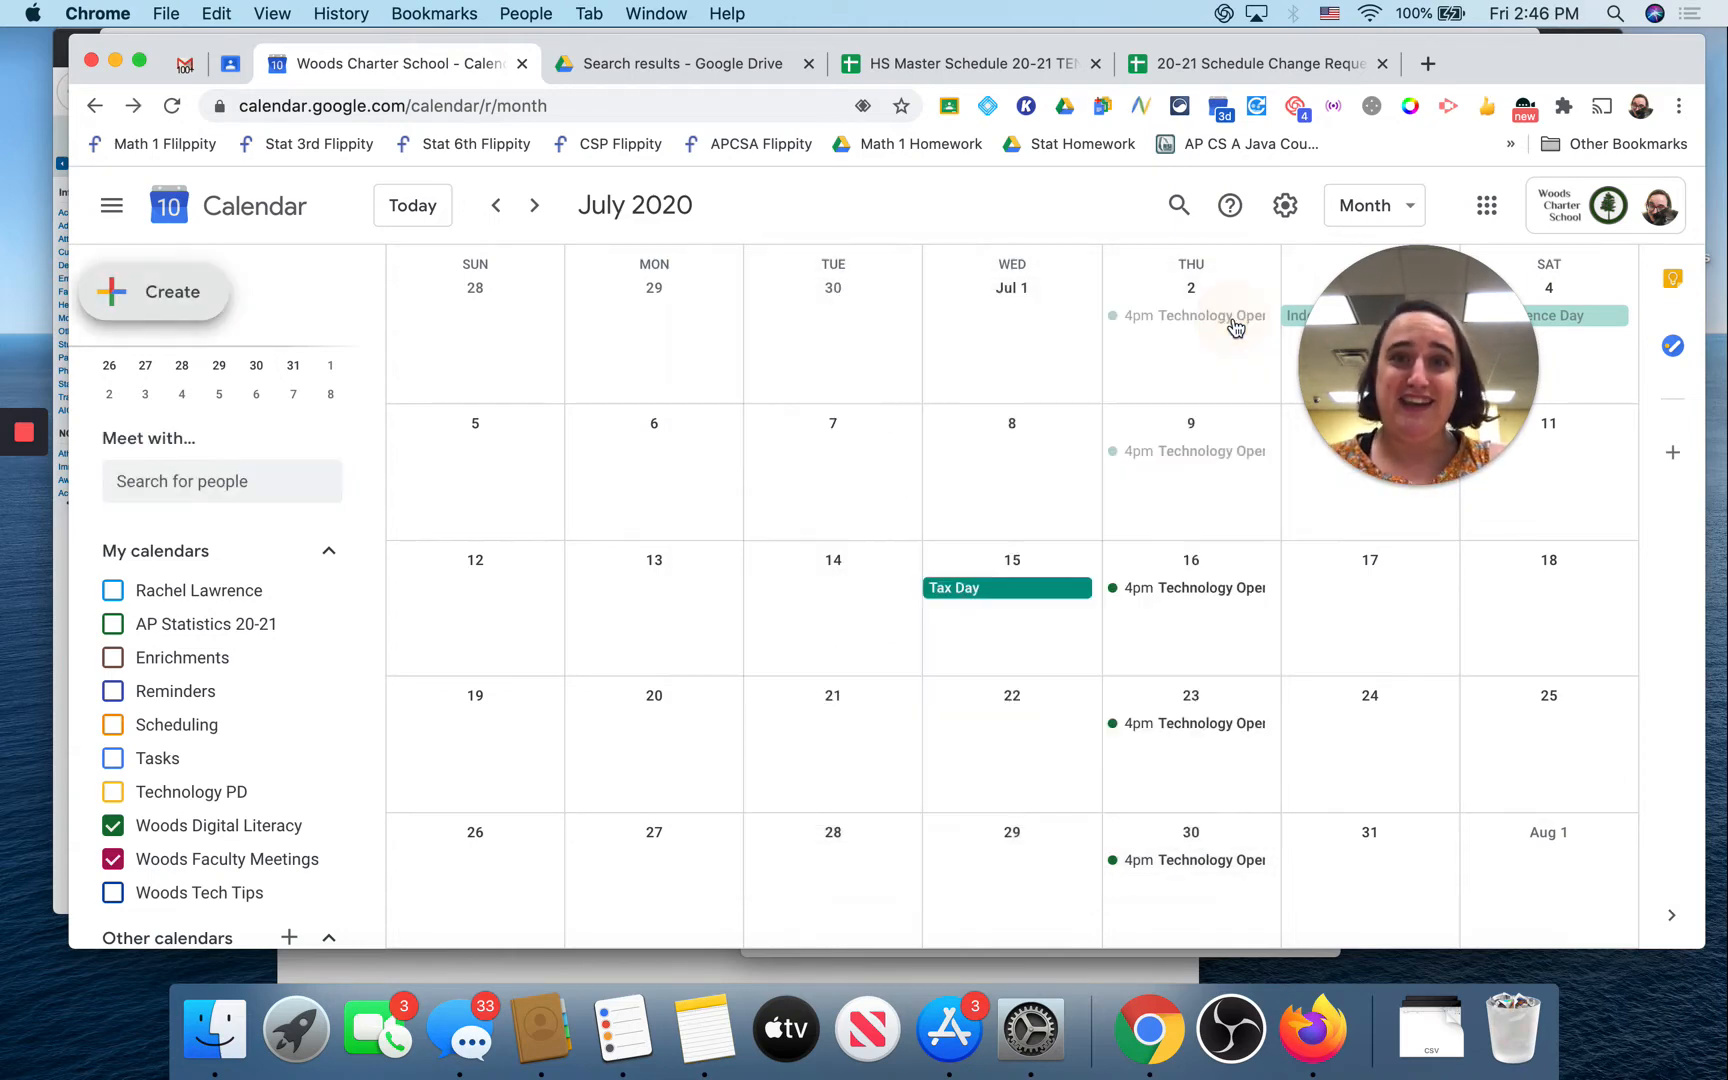
scroll(995, 587, "down", 1)
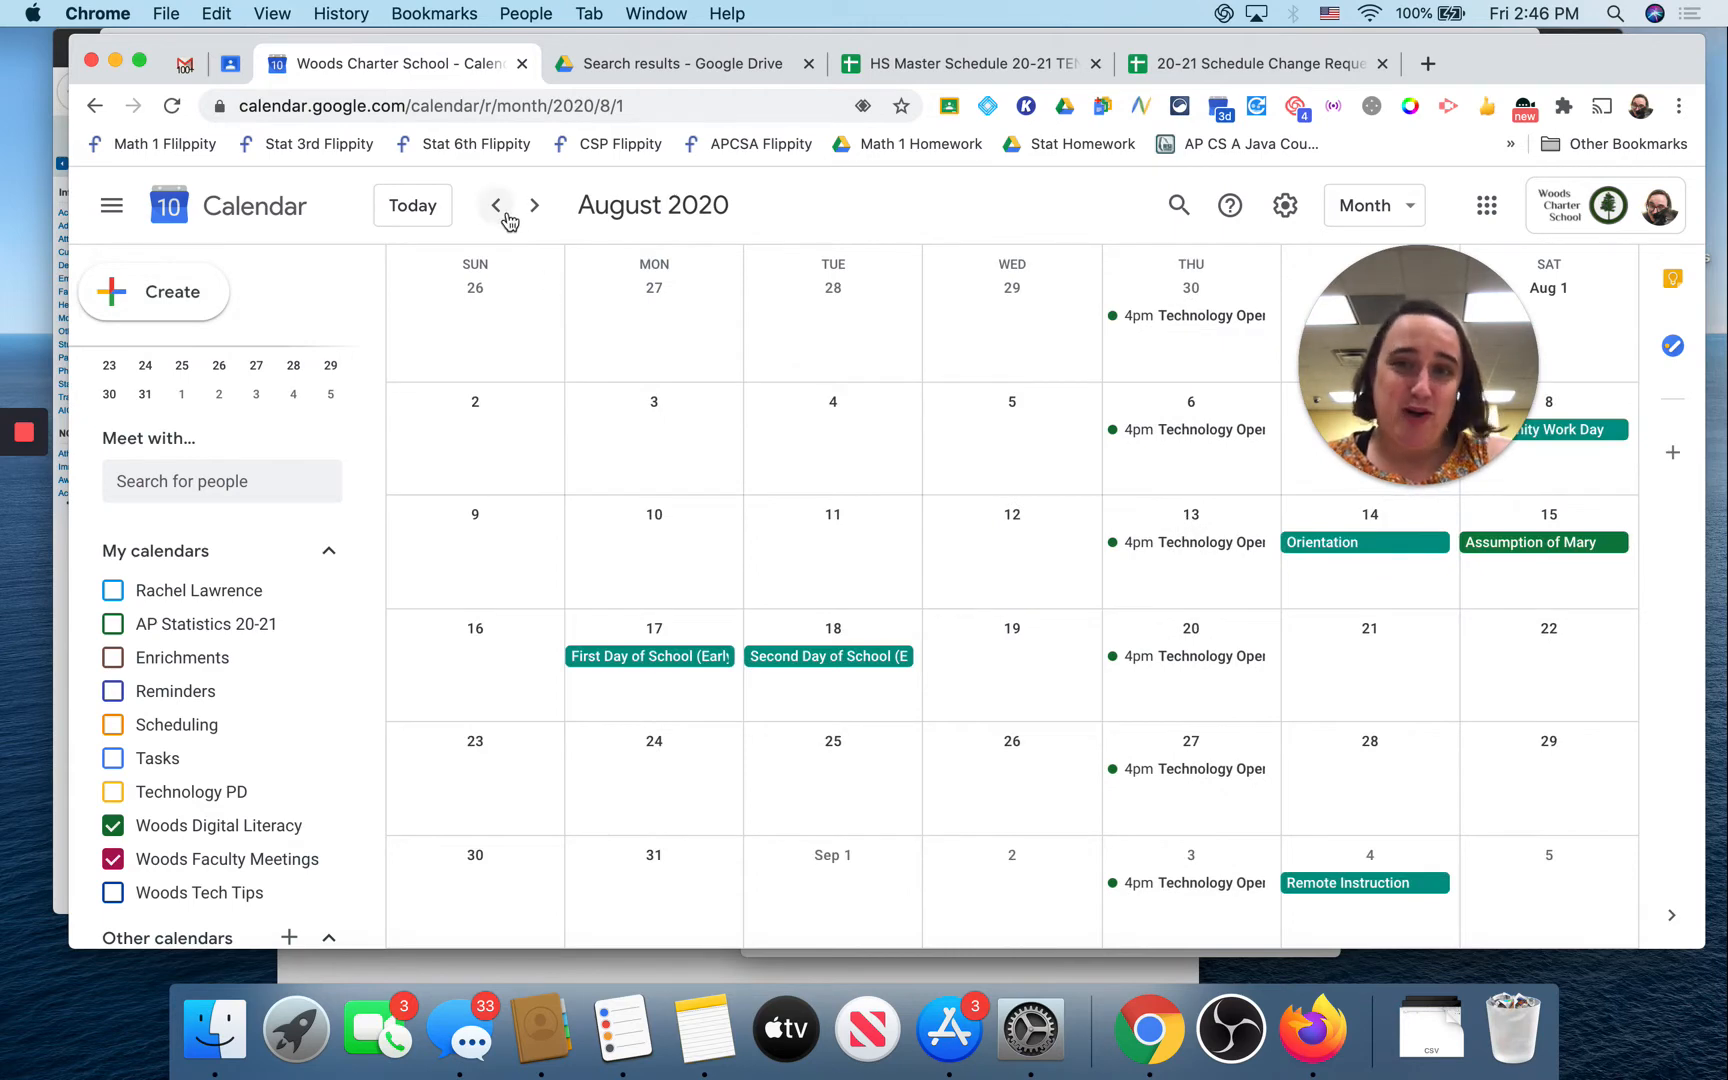
left_click(664, 551)
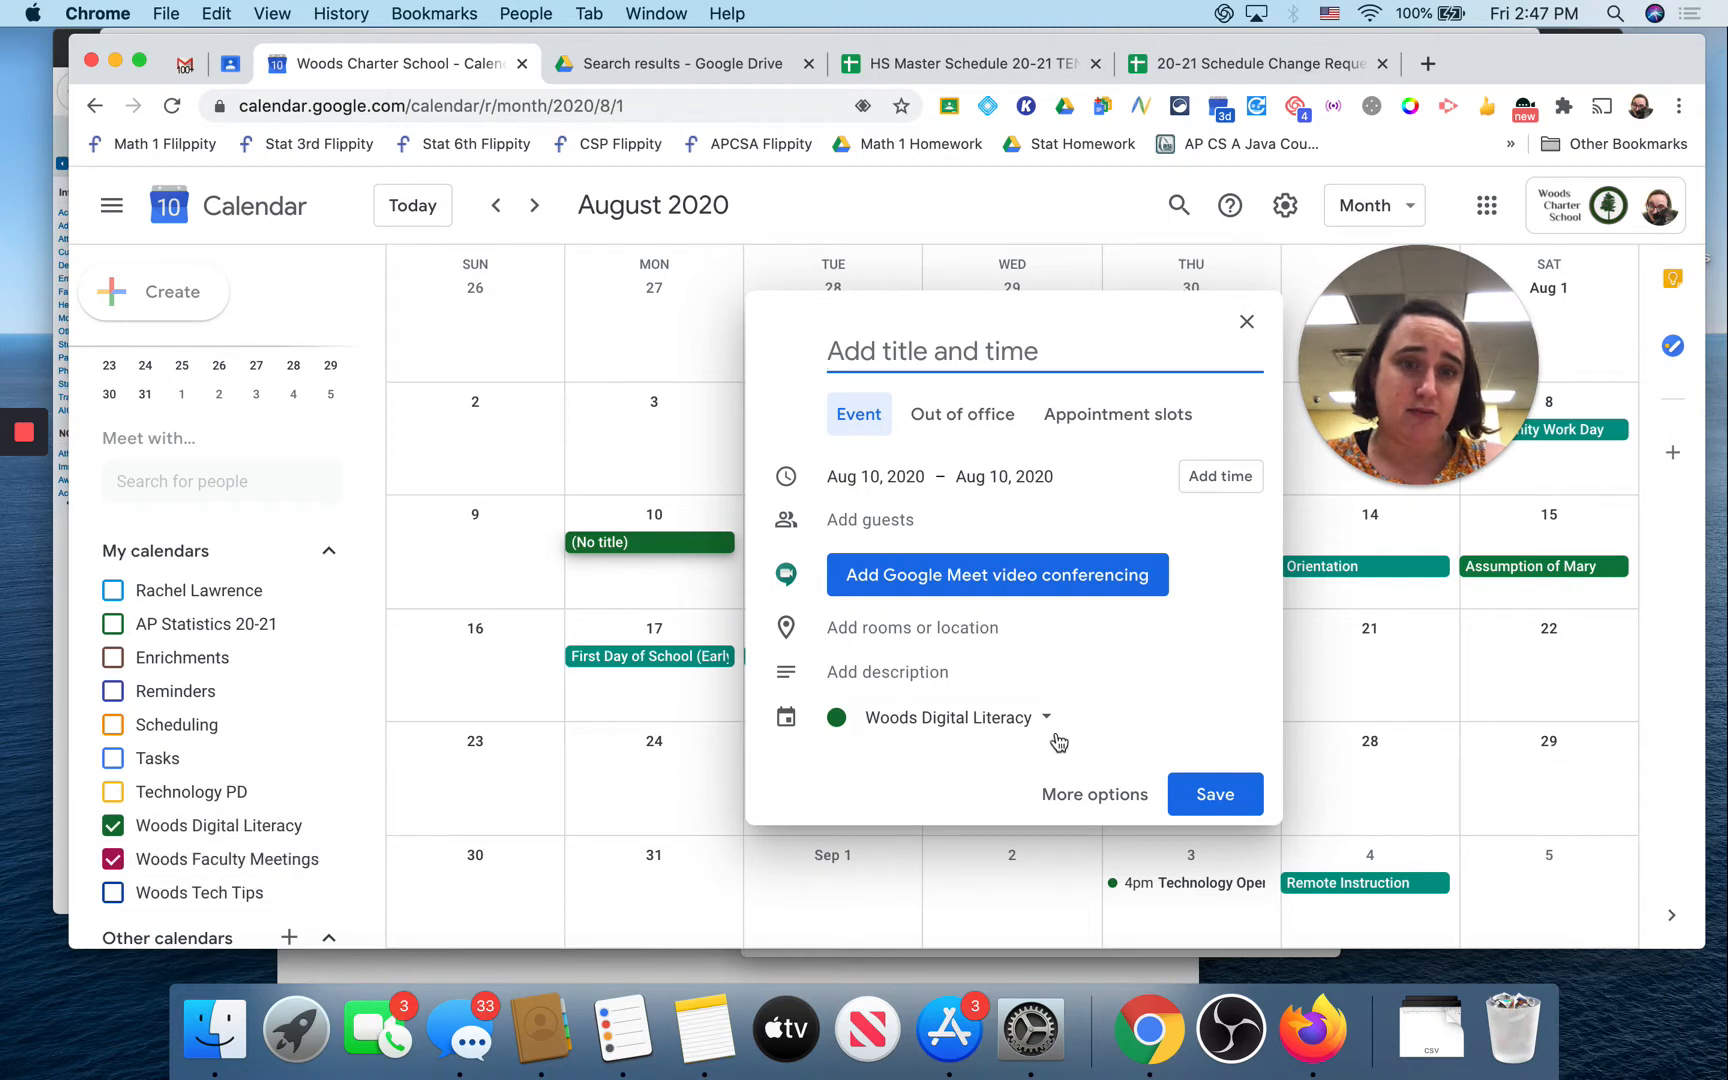
Step: Discard the Woods Digital Literacy draft, show your personal calendar, and restart the Aug 10 event on it
left_click(966, 722)
left_click(985, 505)
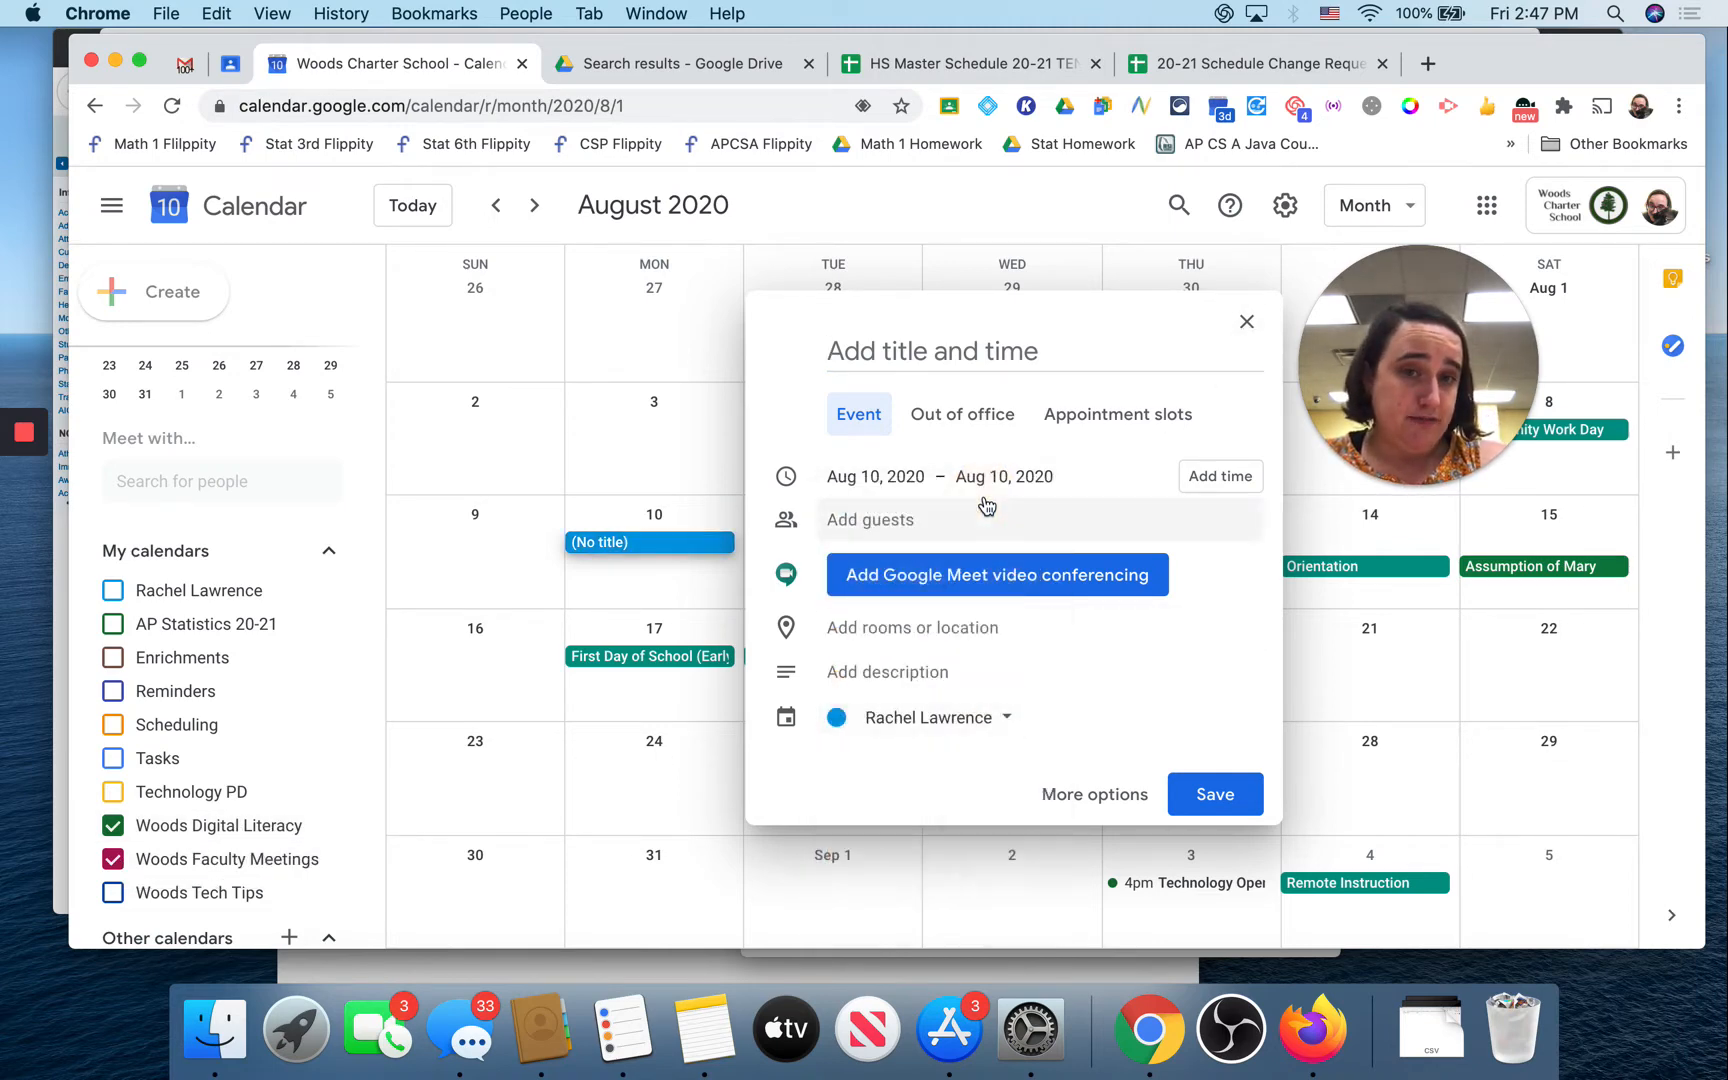
left_click(1246, 321)
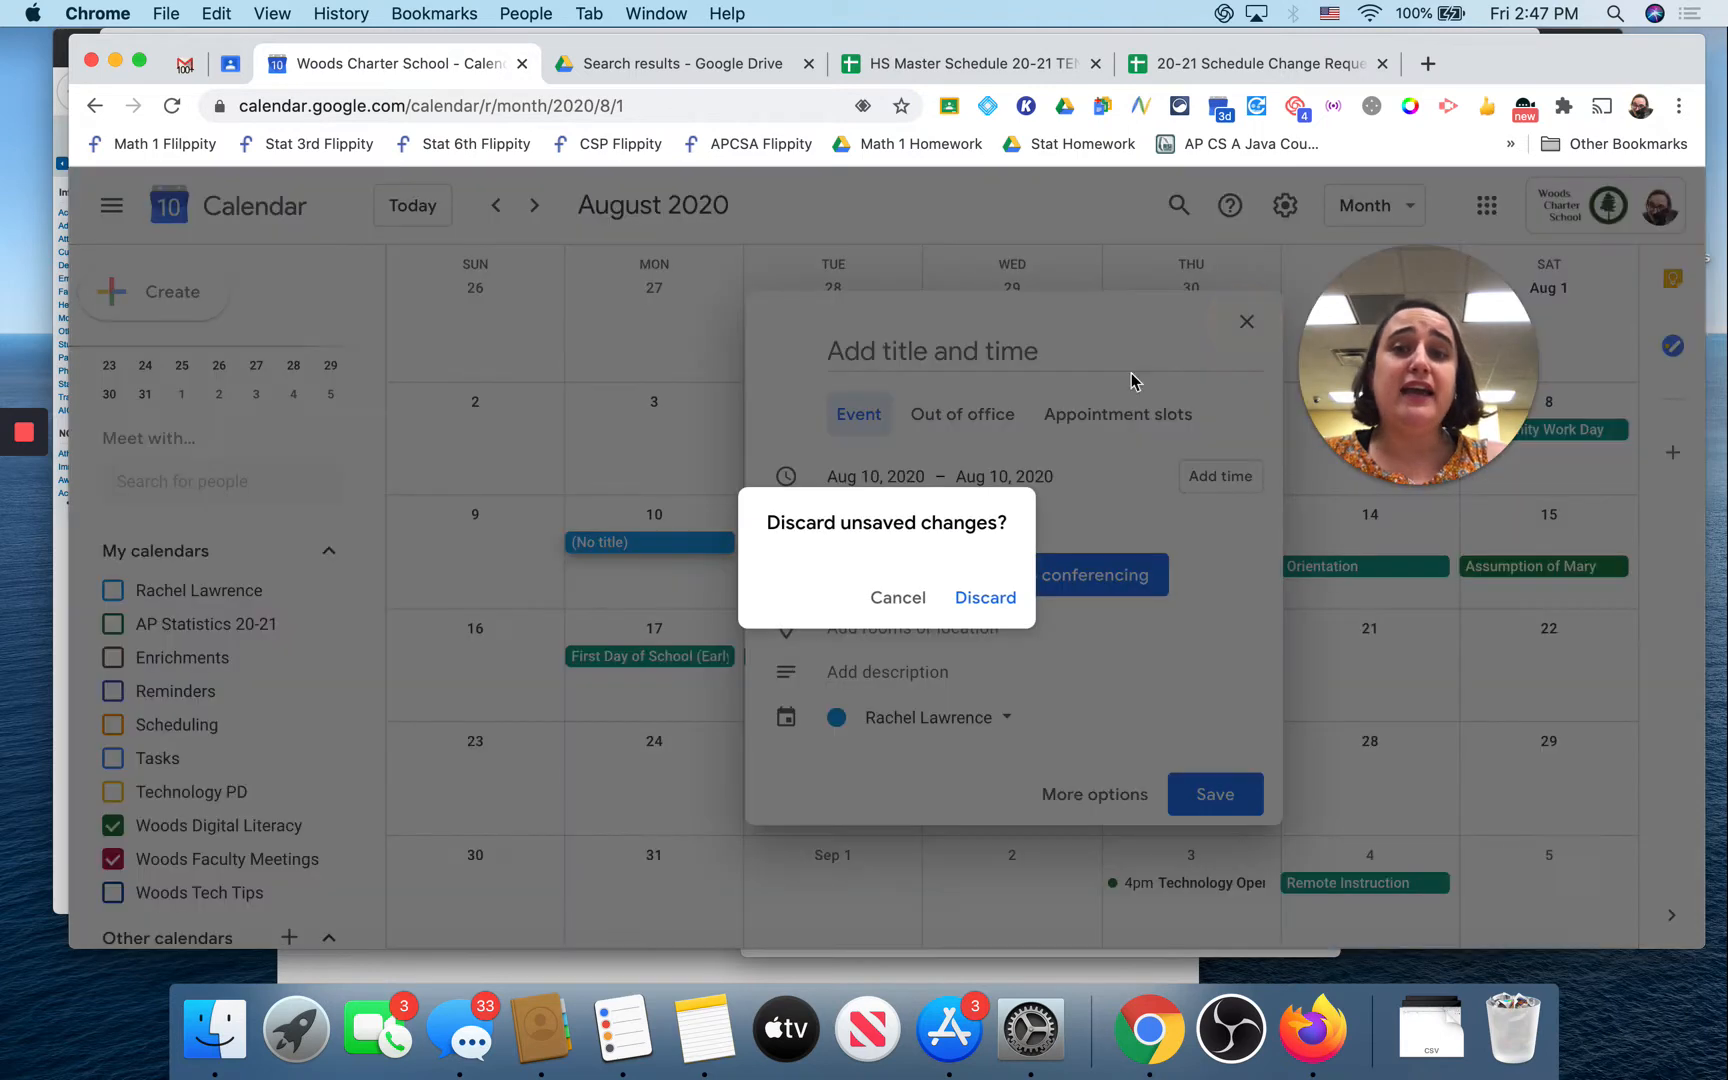
left_click(980, 598)
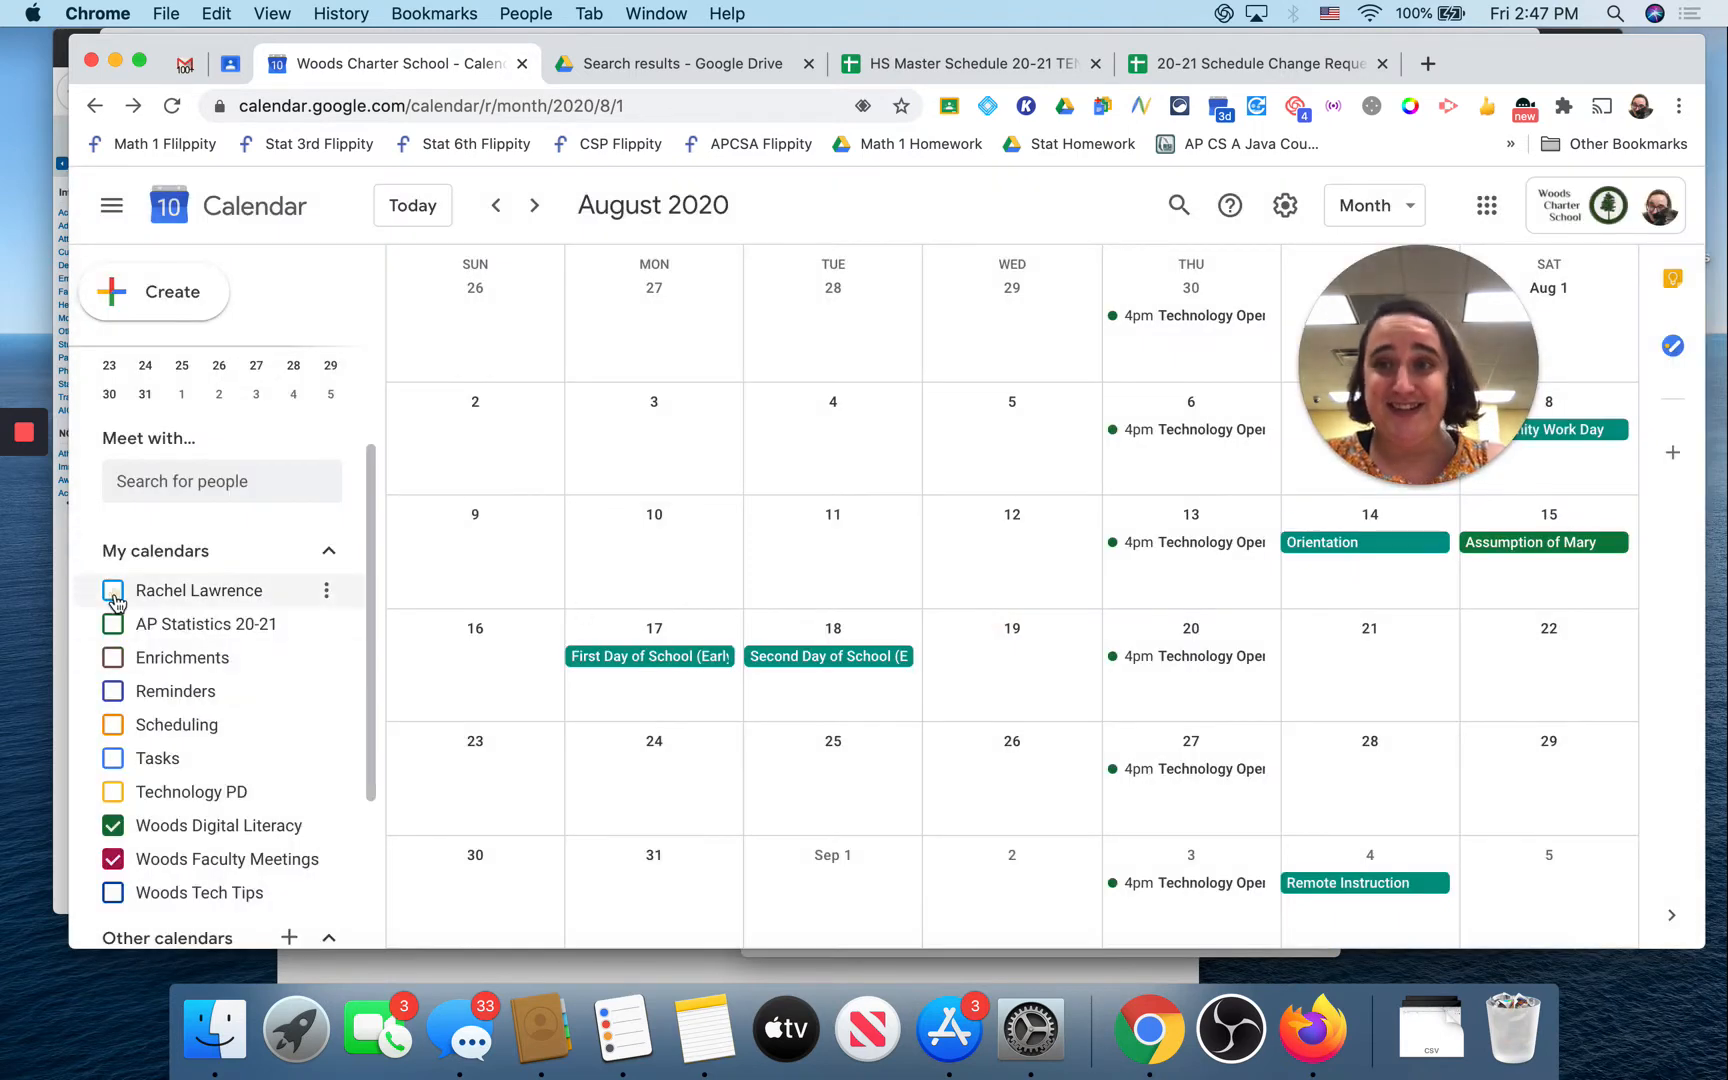
left_click(113, 594)
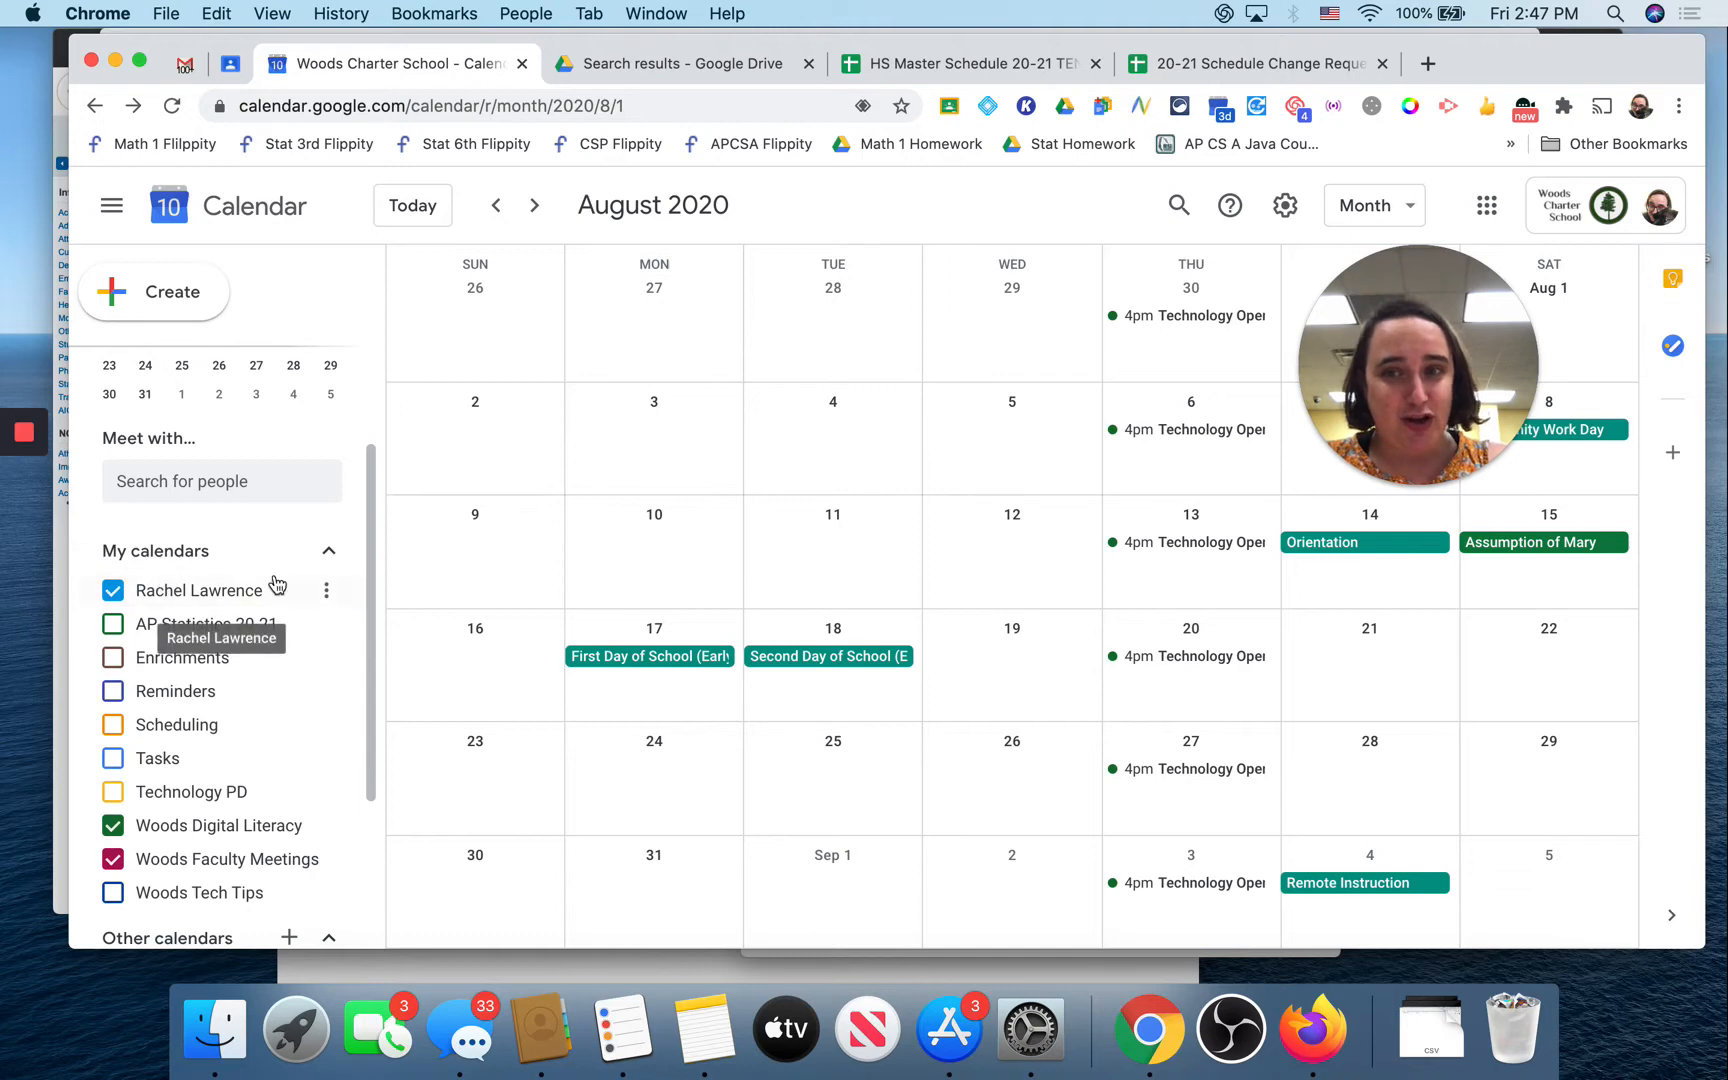
left_click(628, 550)
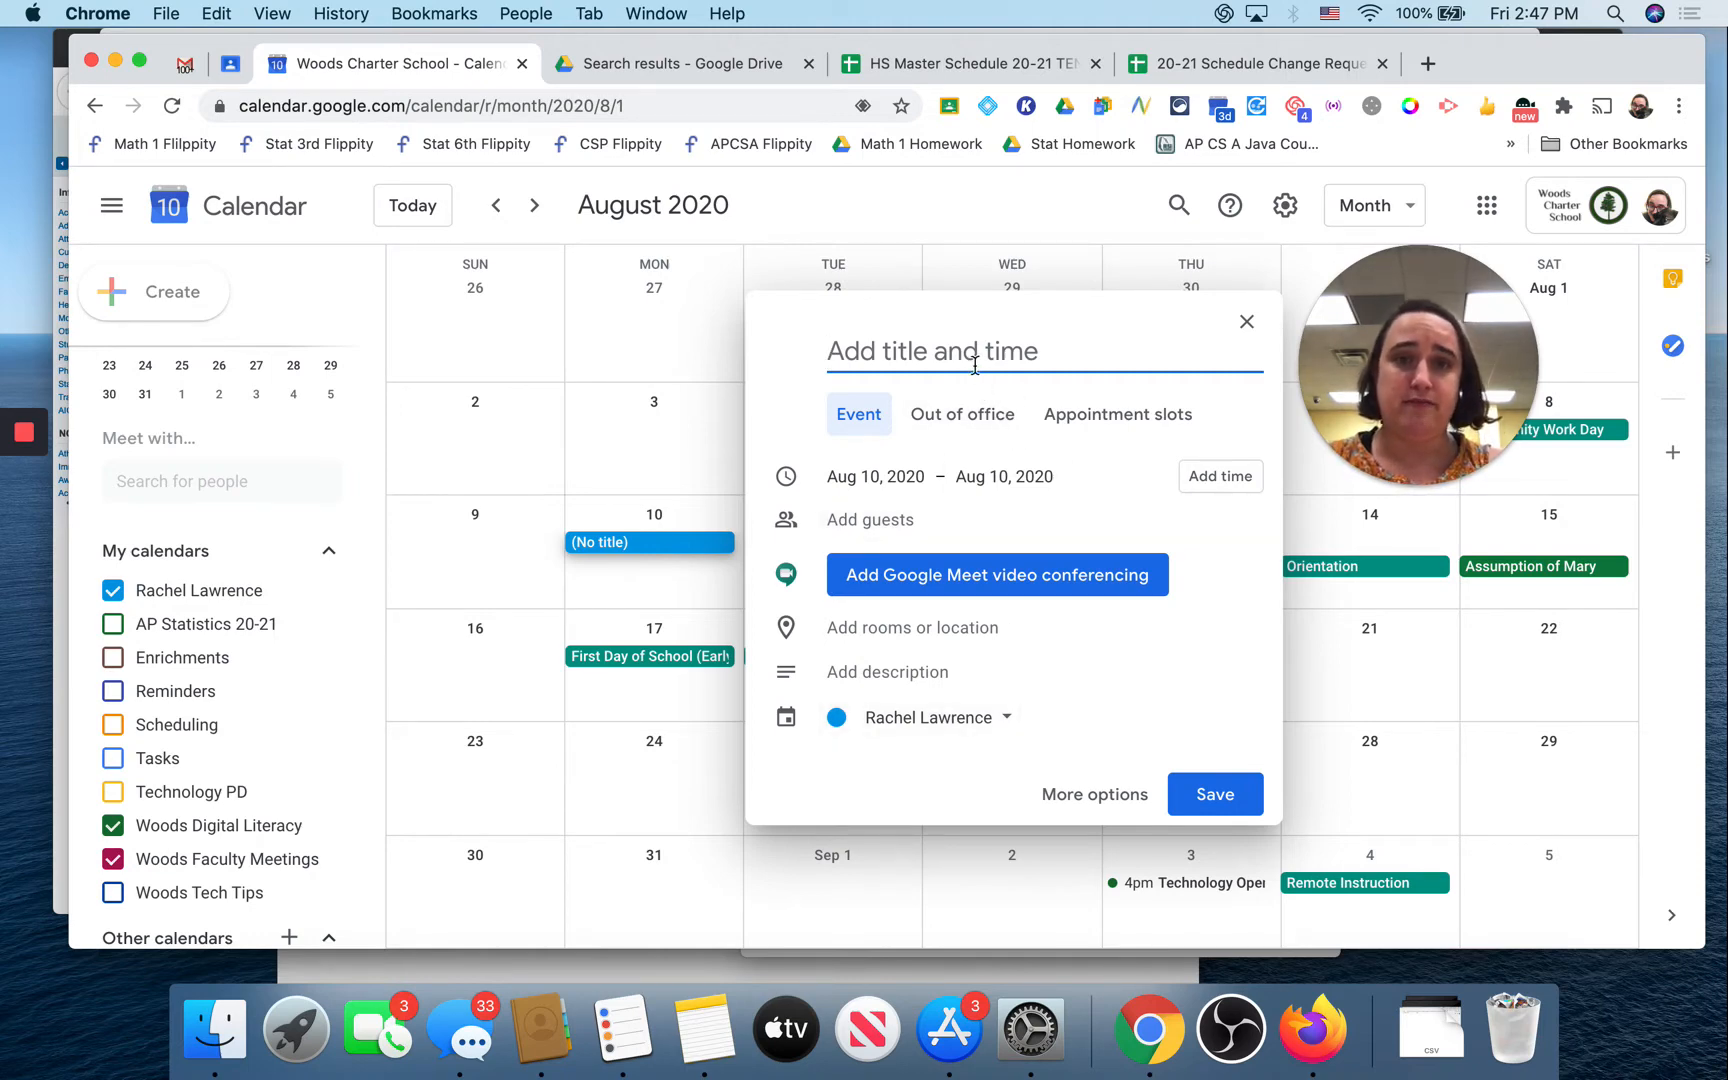
Step: Title the Aug 10 draft 'Test Event' and give it a 3:00pm–4:00pm time
type("Test Even")
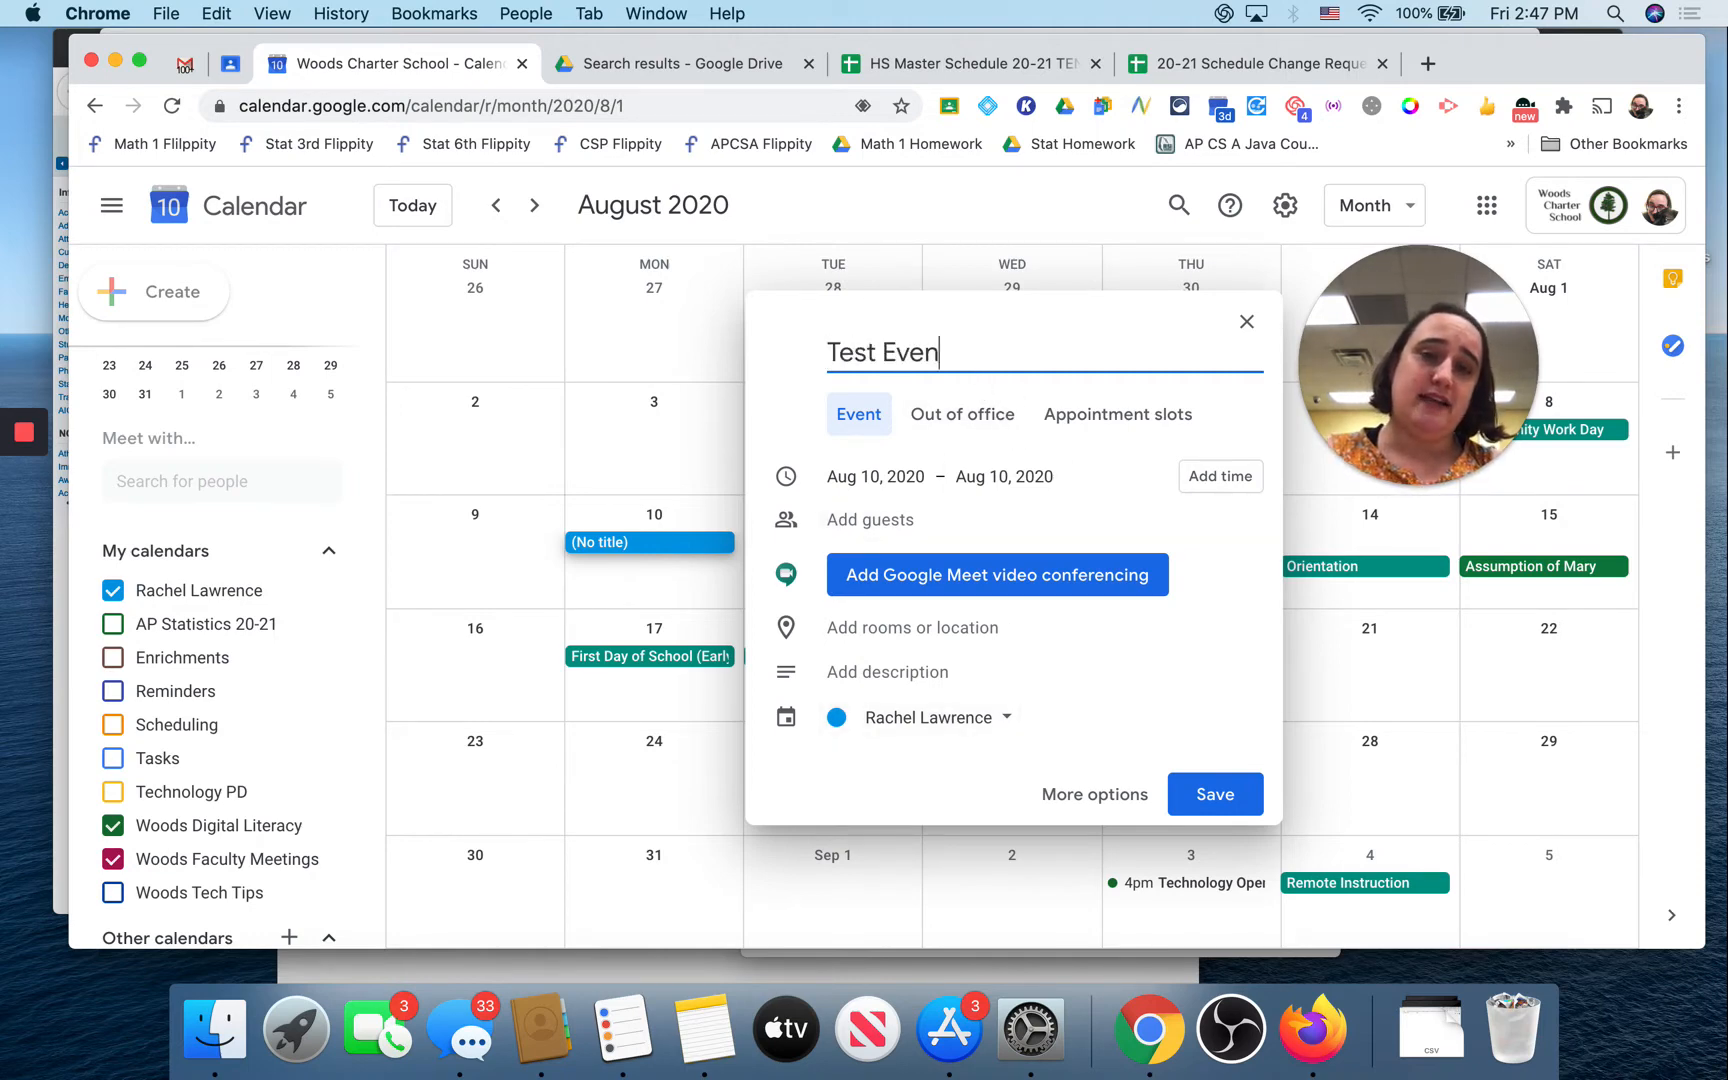
type("t")
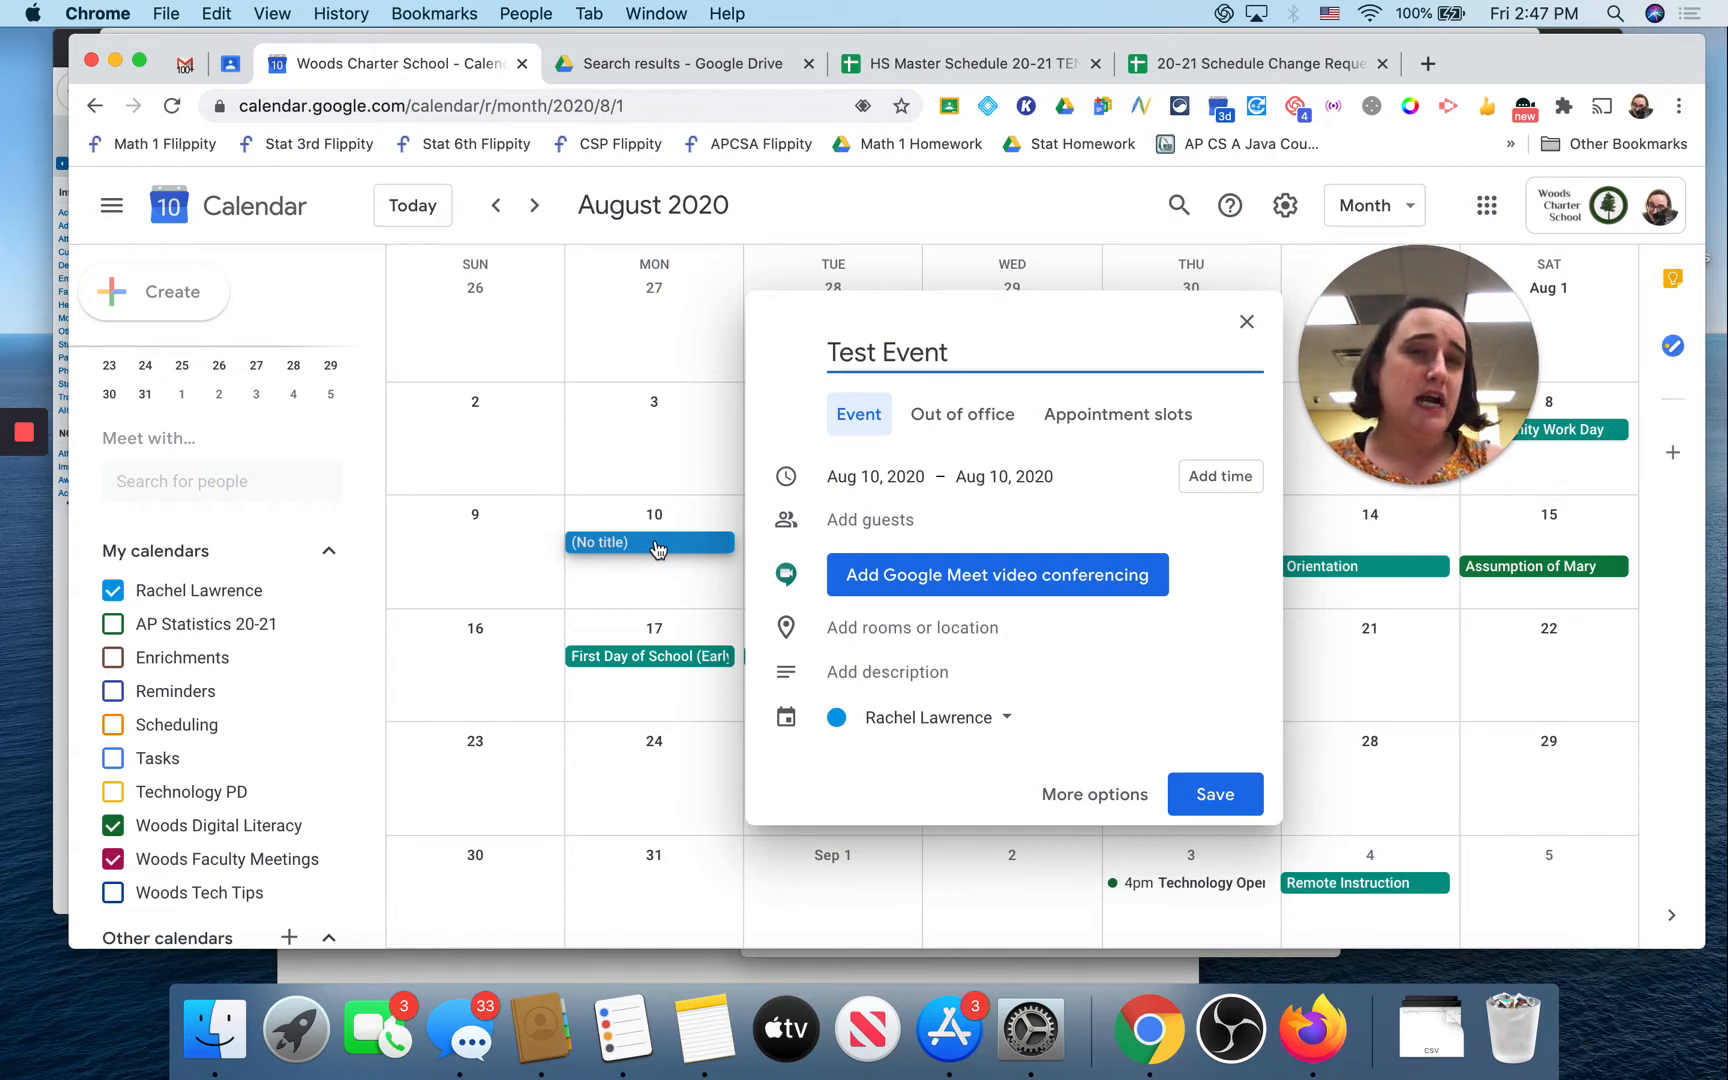
left_click(1209, 480)
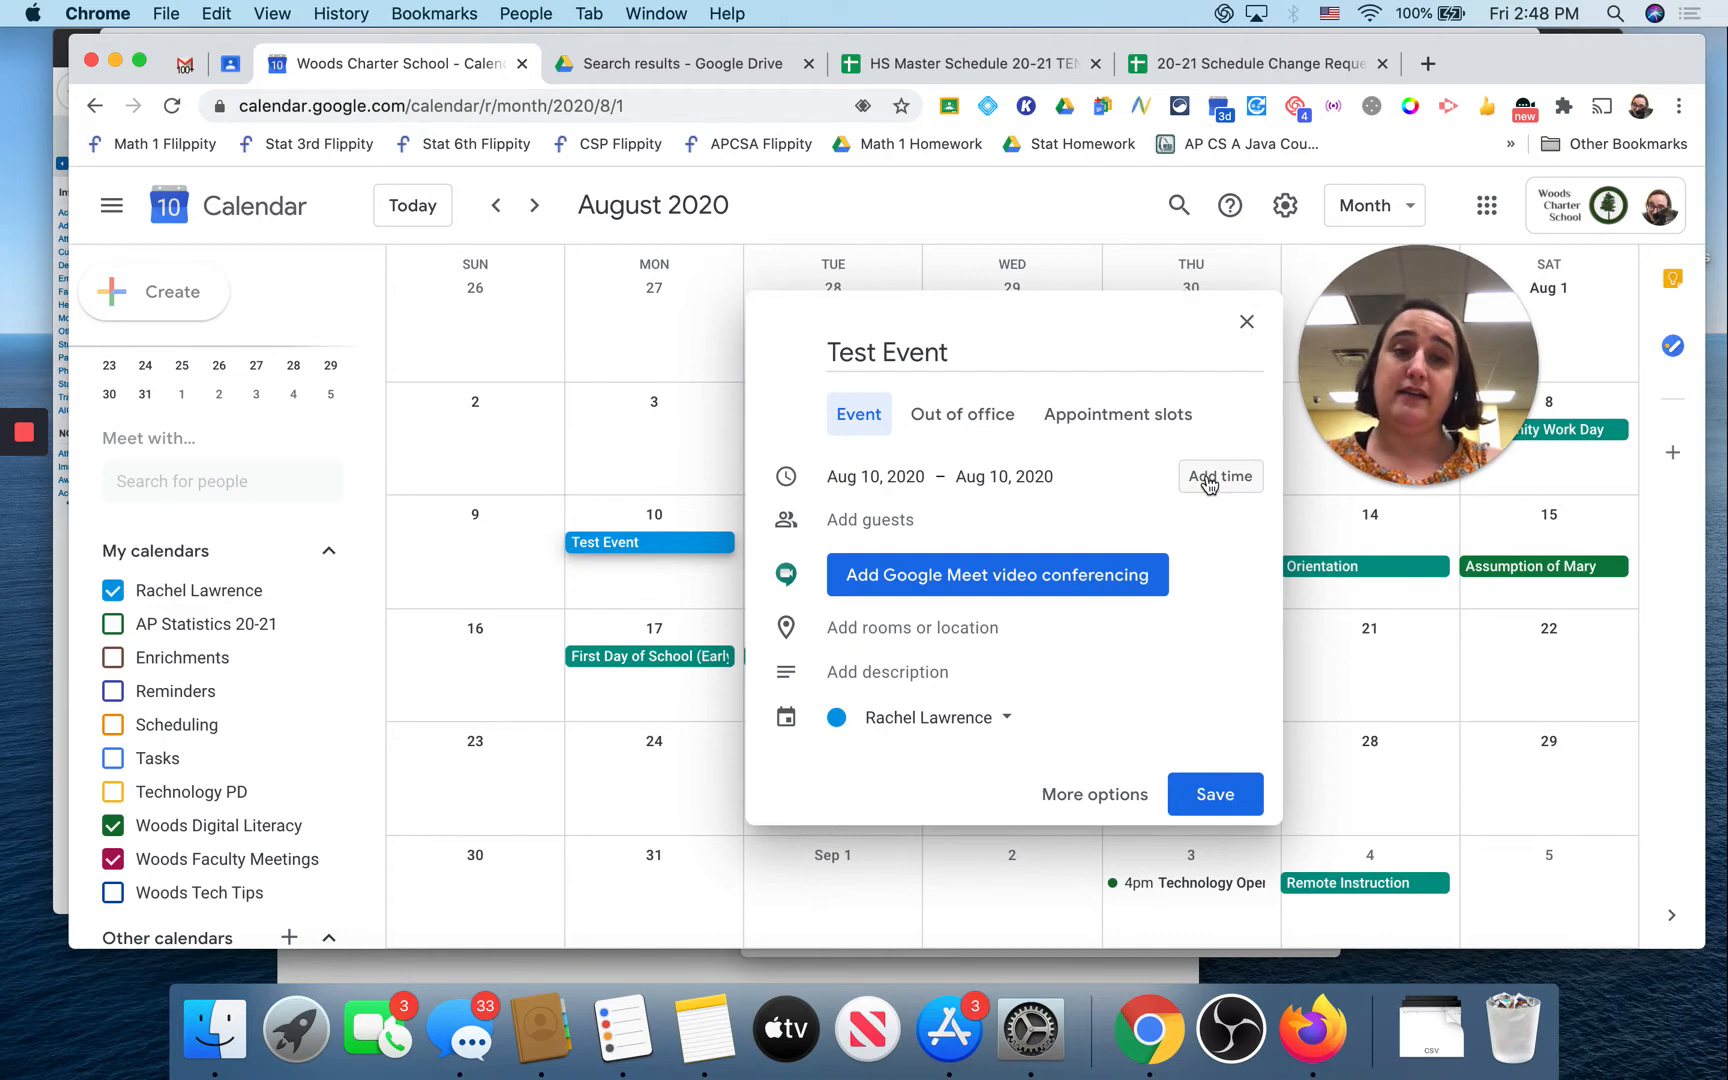
left_click(1209, 480)
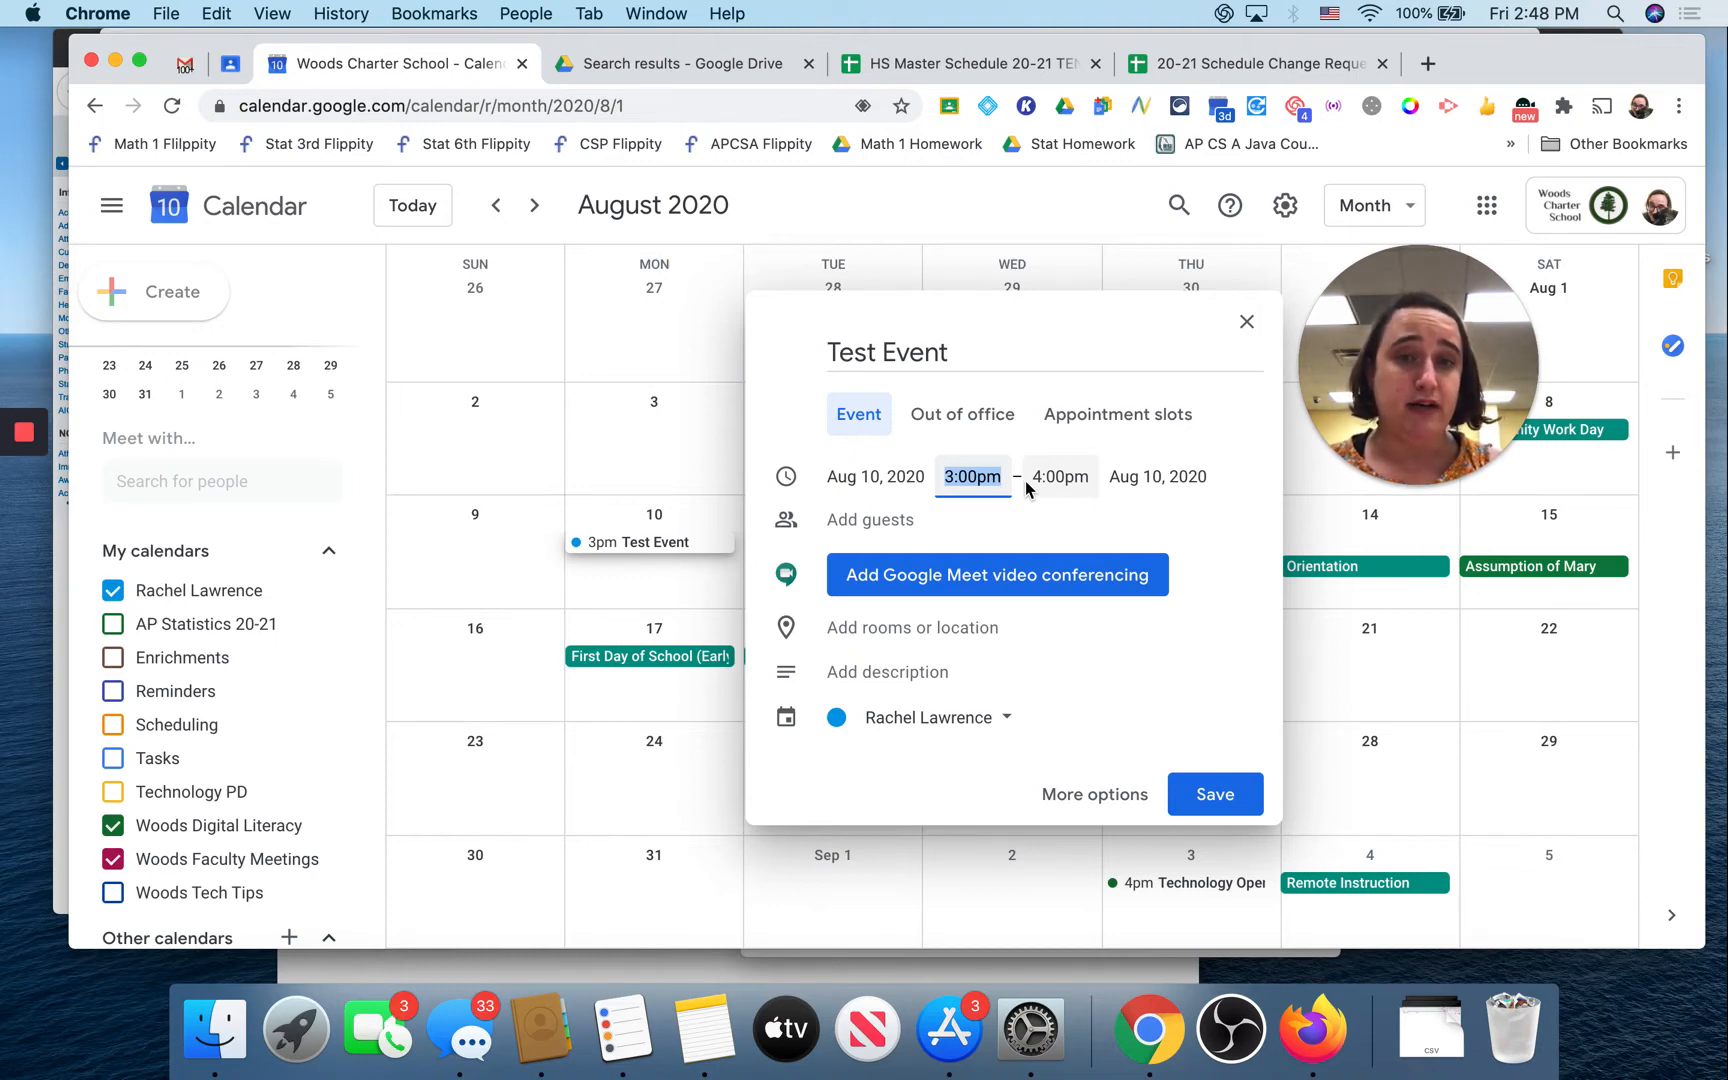
Step: Invite the suggested colleague by username and attach a Google Meet video link
left_click(906, 527)
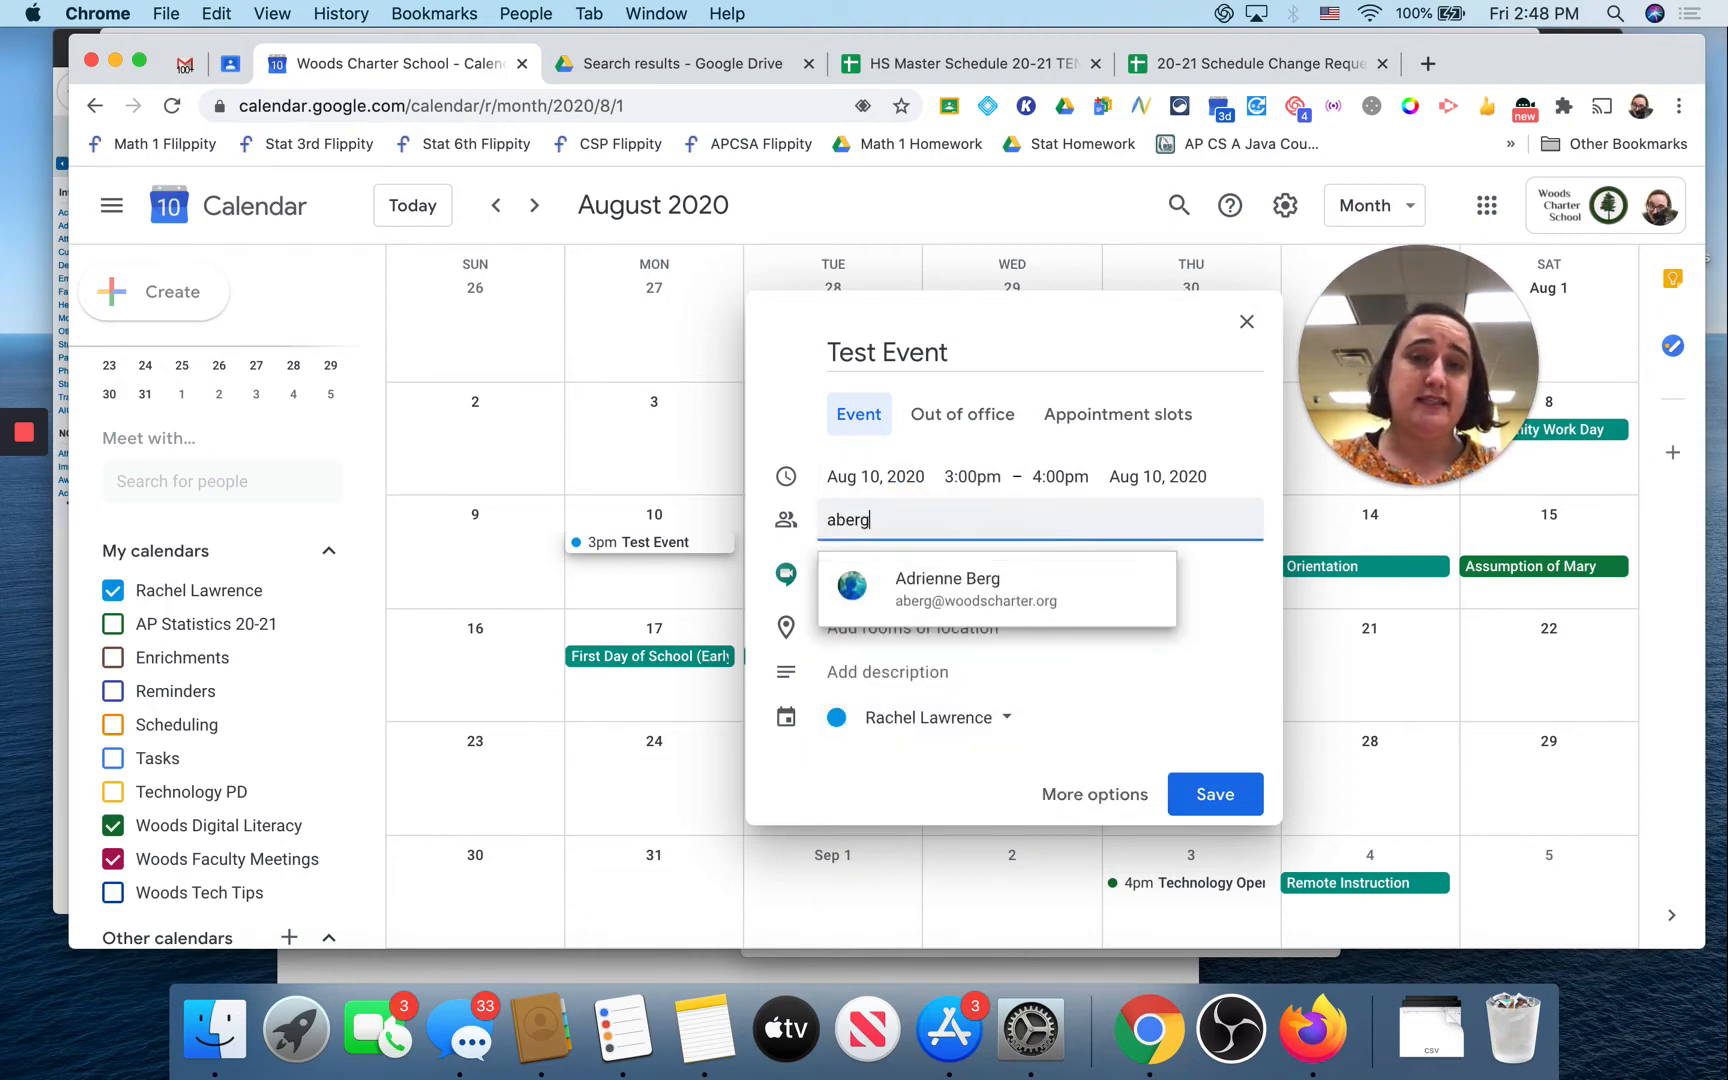
left_click(962, 600)
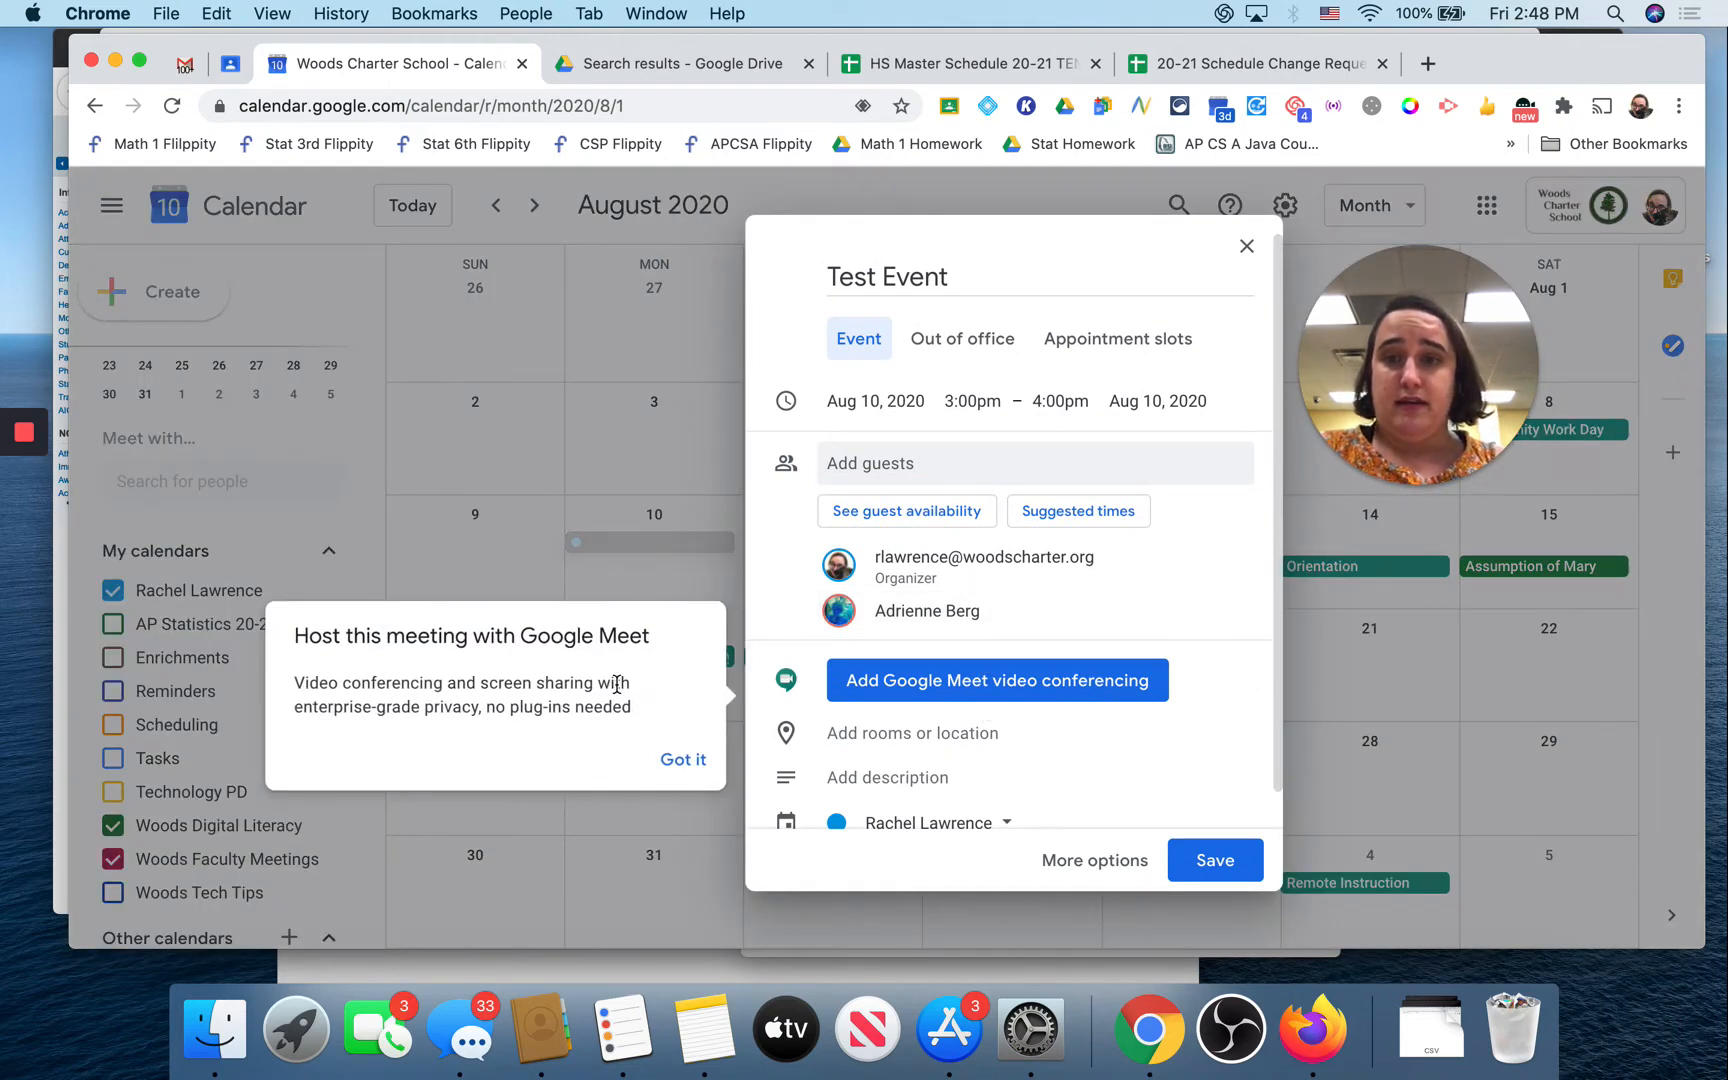
left_click(680, 763)
left_click(906, 684)
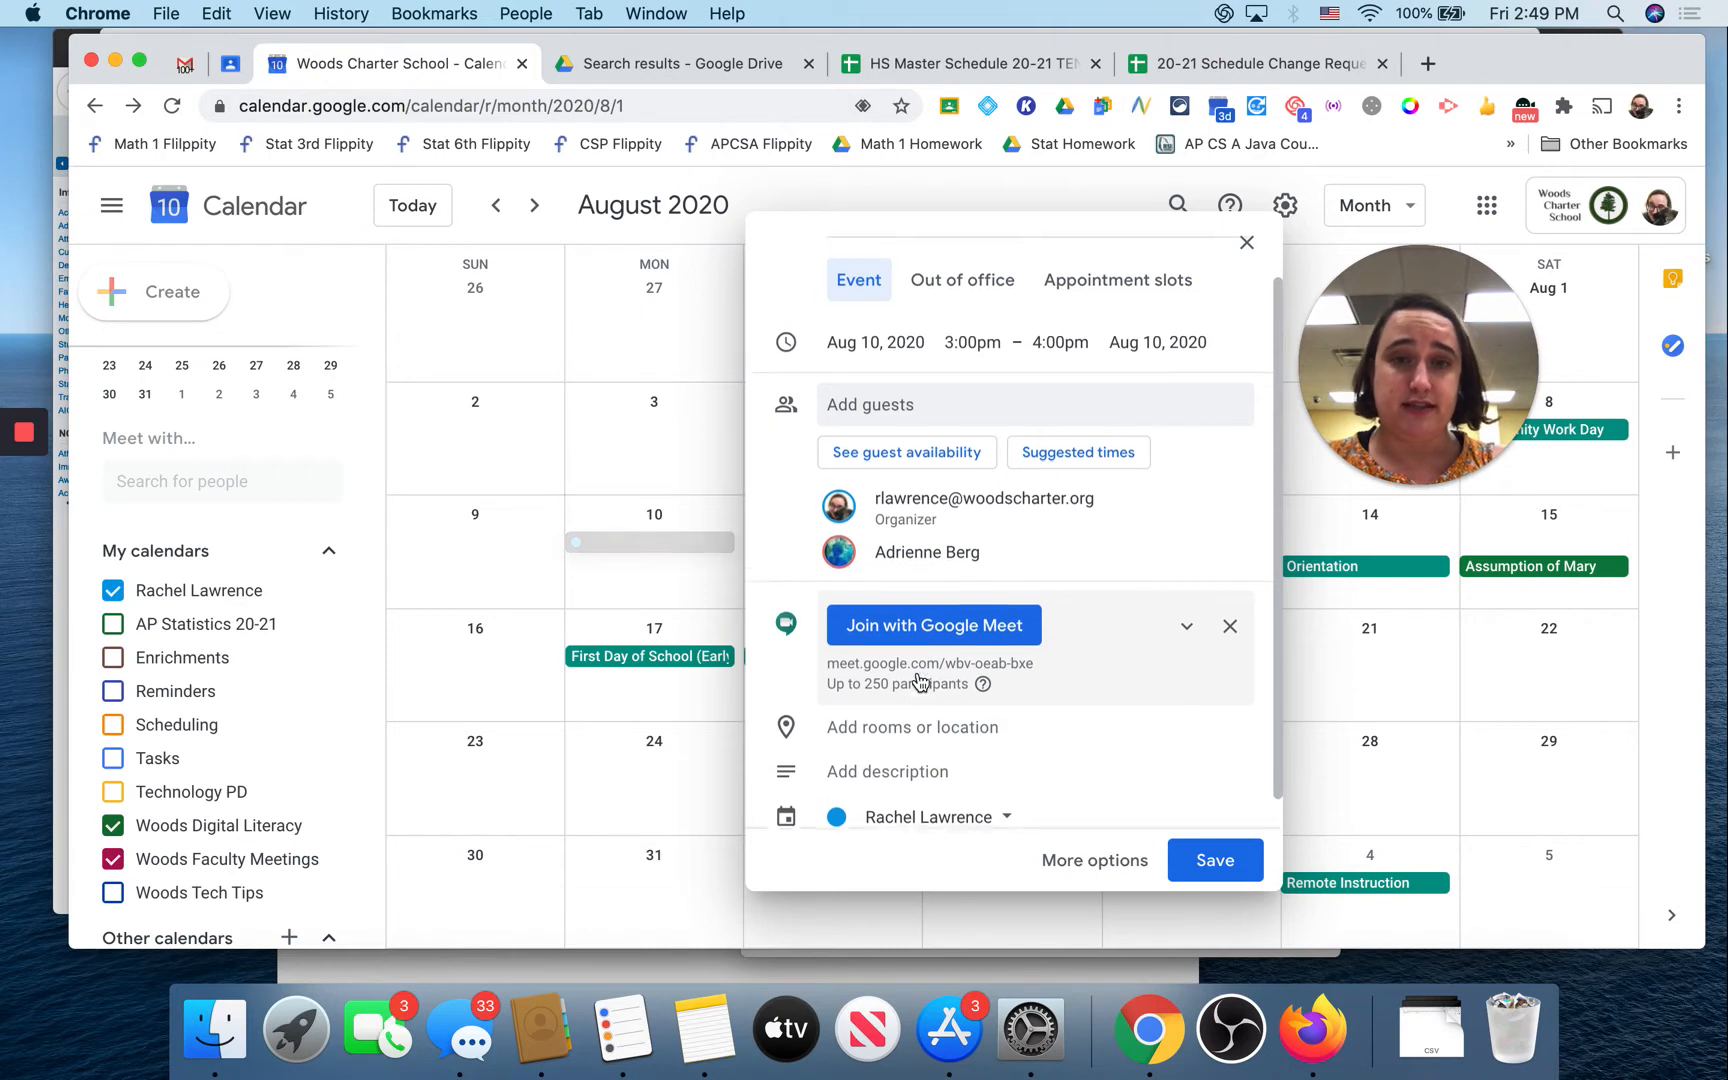
scroll(919, 675, "up", 1)
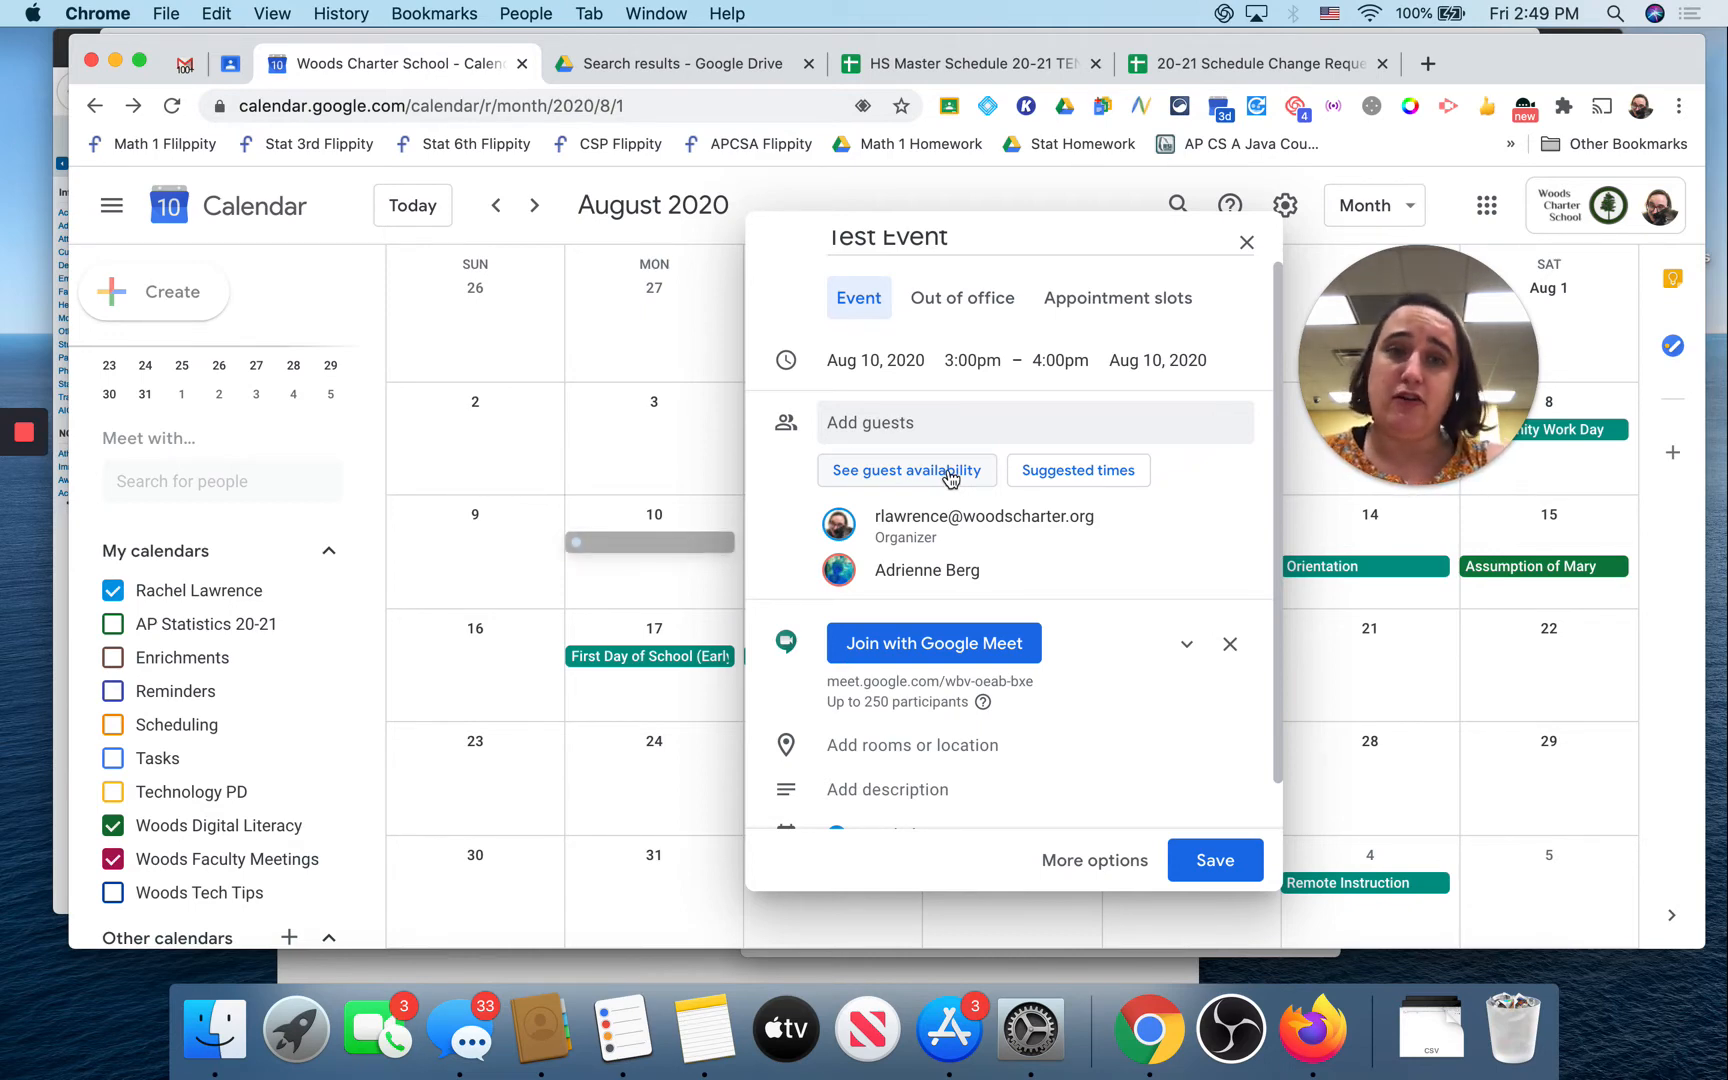
Step: Open the guests' availability view and step it back seven days
left_click(950, 478)
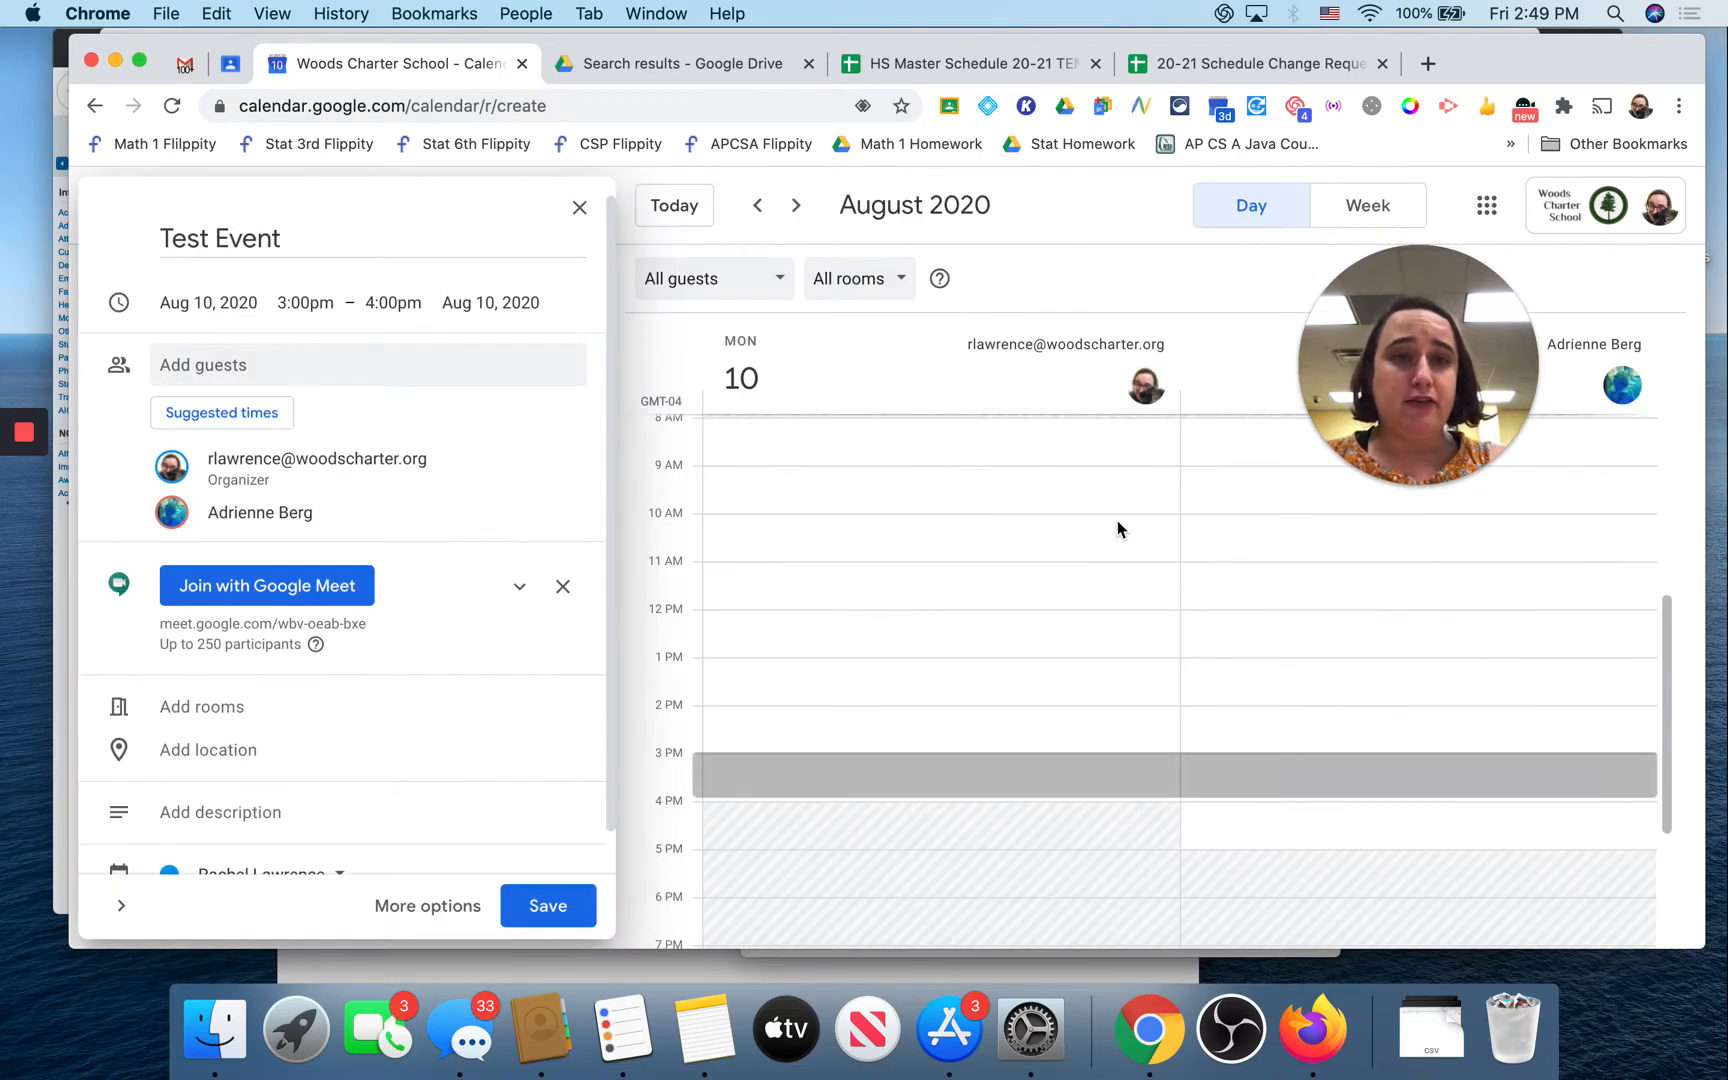
scroll(1337, 596, "down", 2)
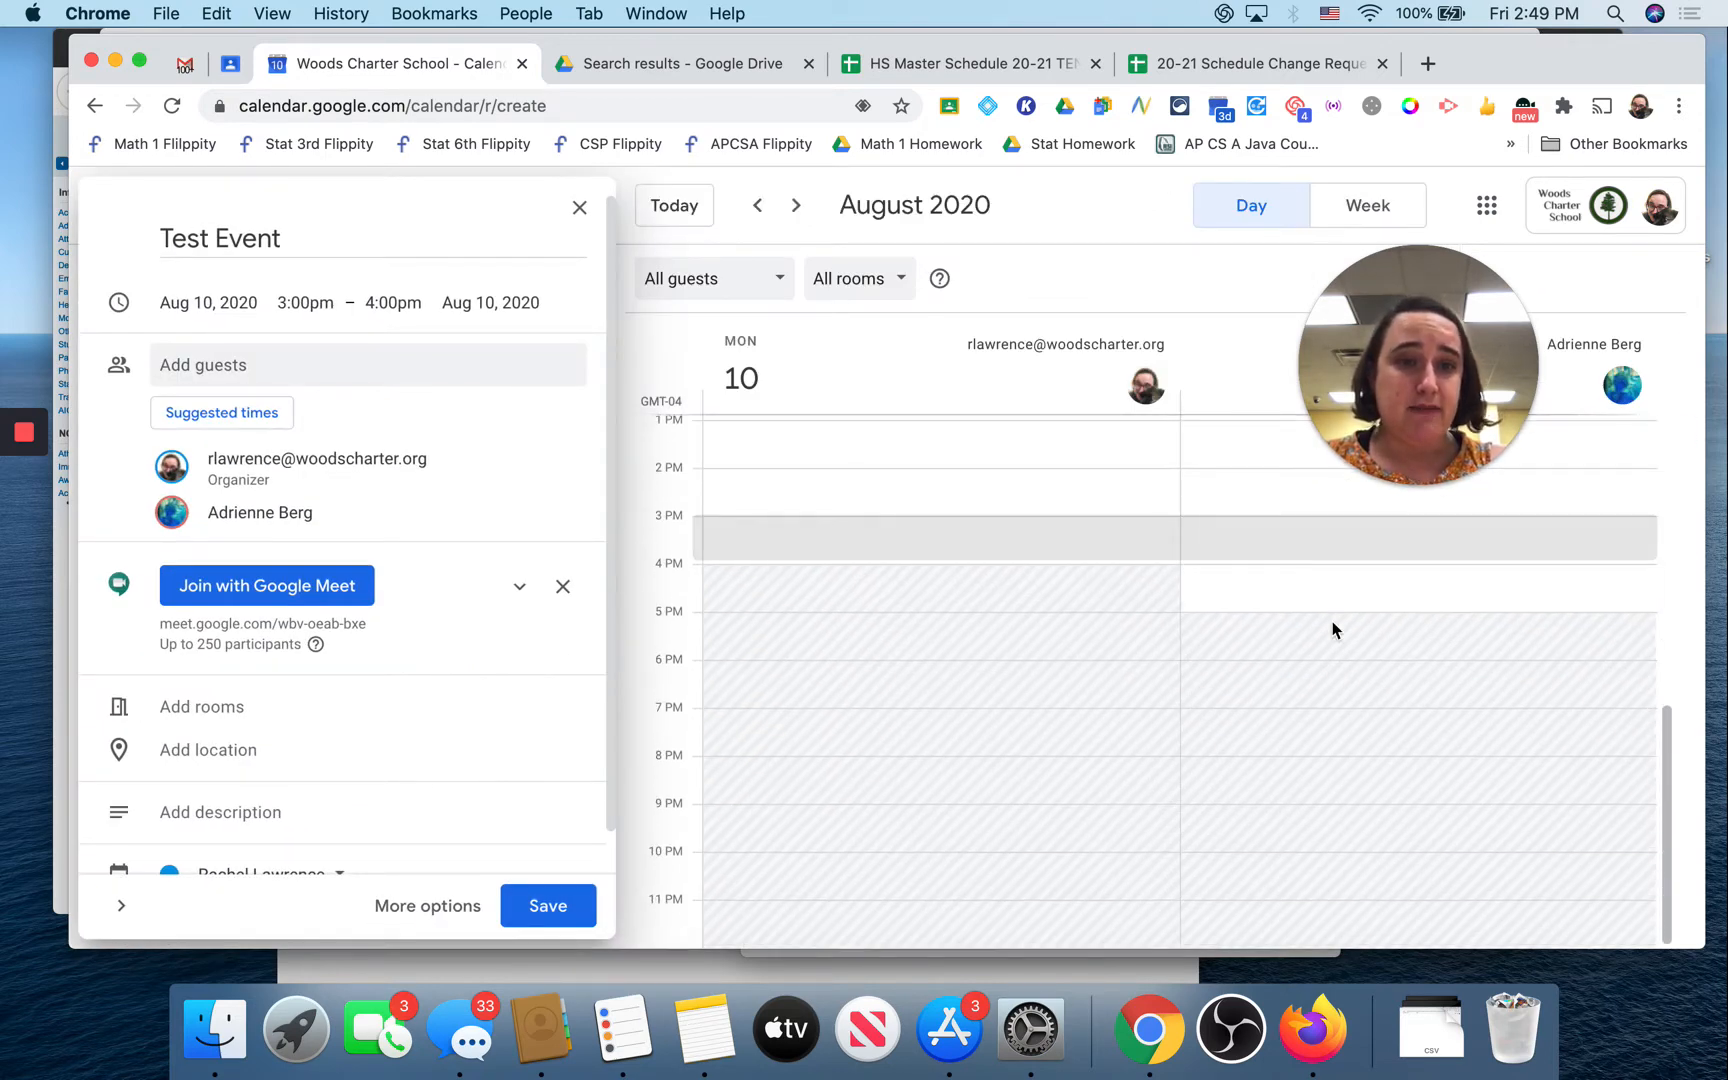
scroll(1333, 629, "down", 3)
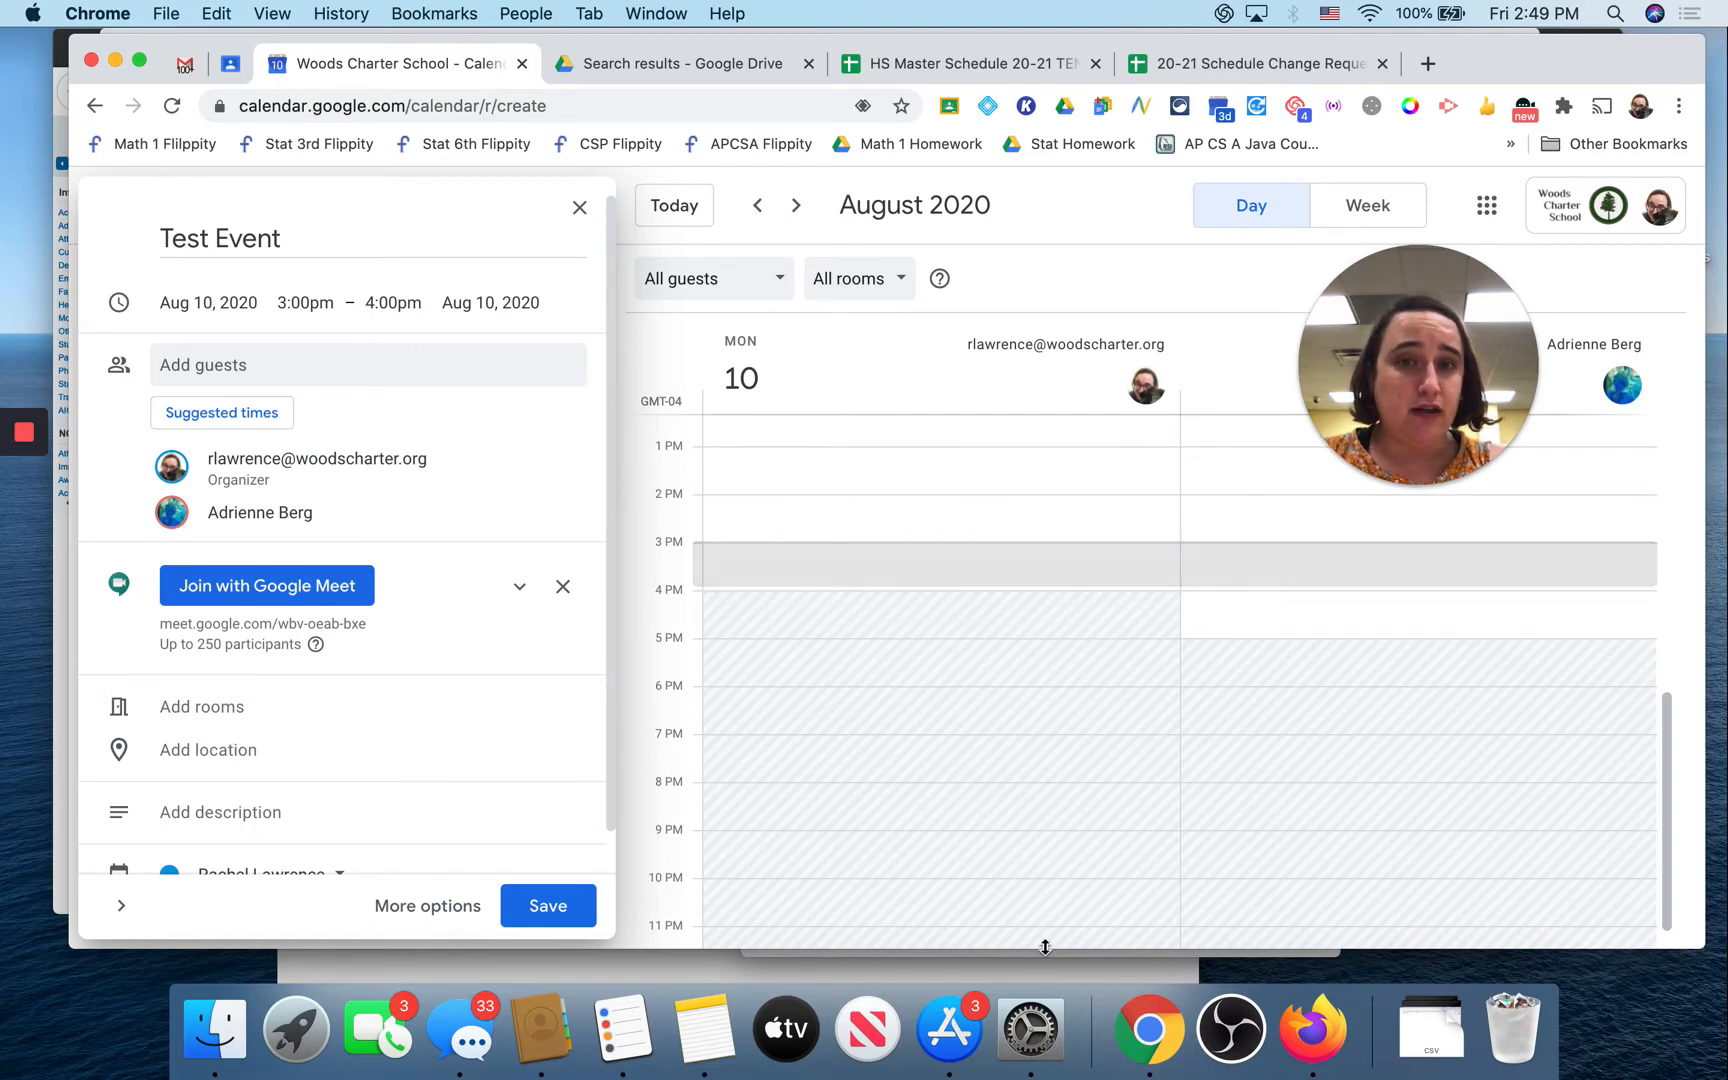
scroll(1408, 873, "down", 1)
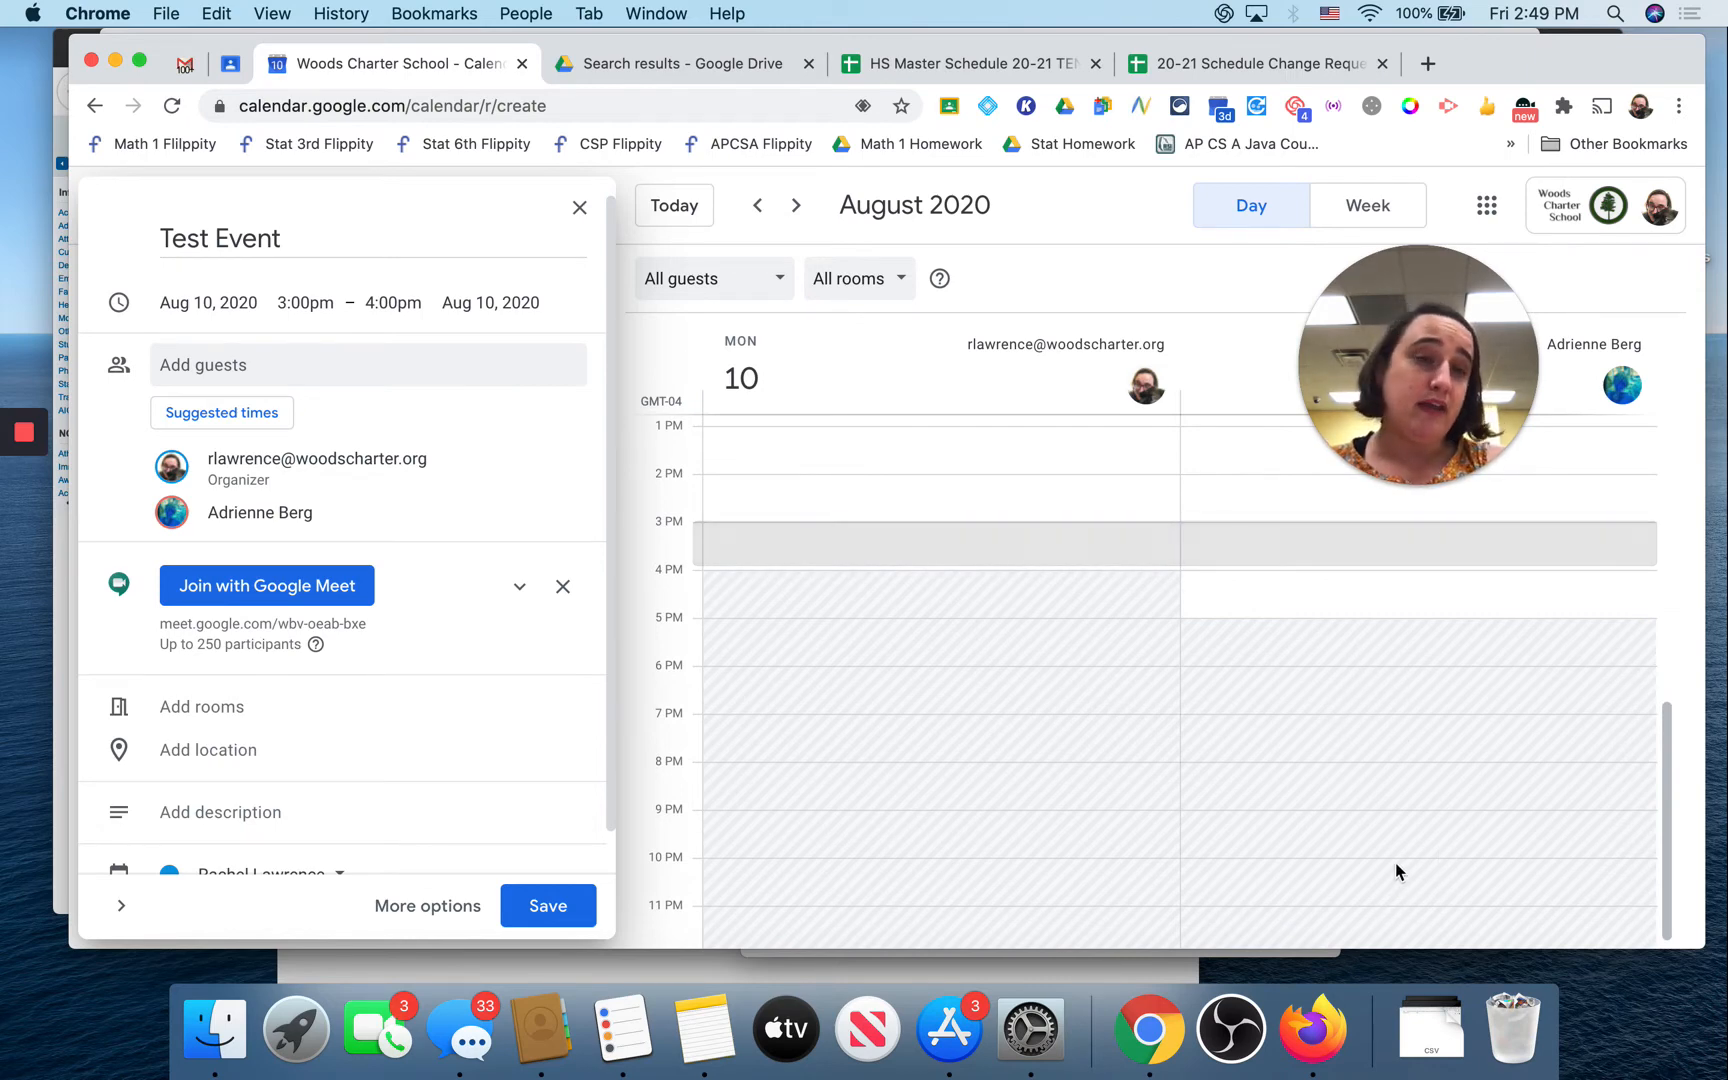
scroll(1397, 871, "up", 3)
scroll(1396, 871, "up", 8)
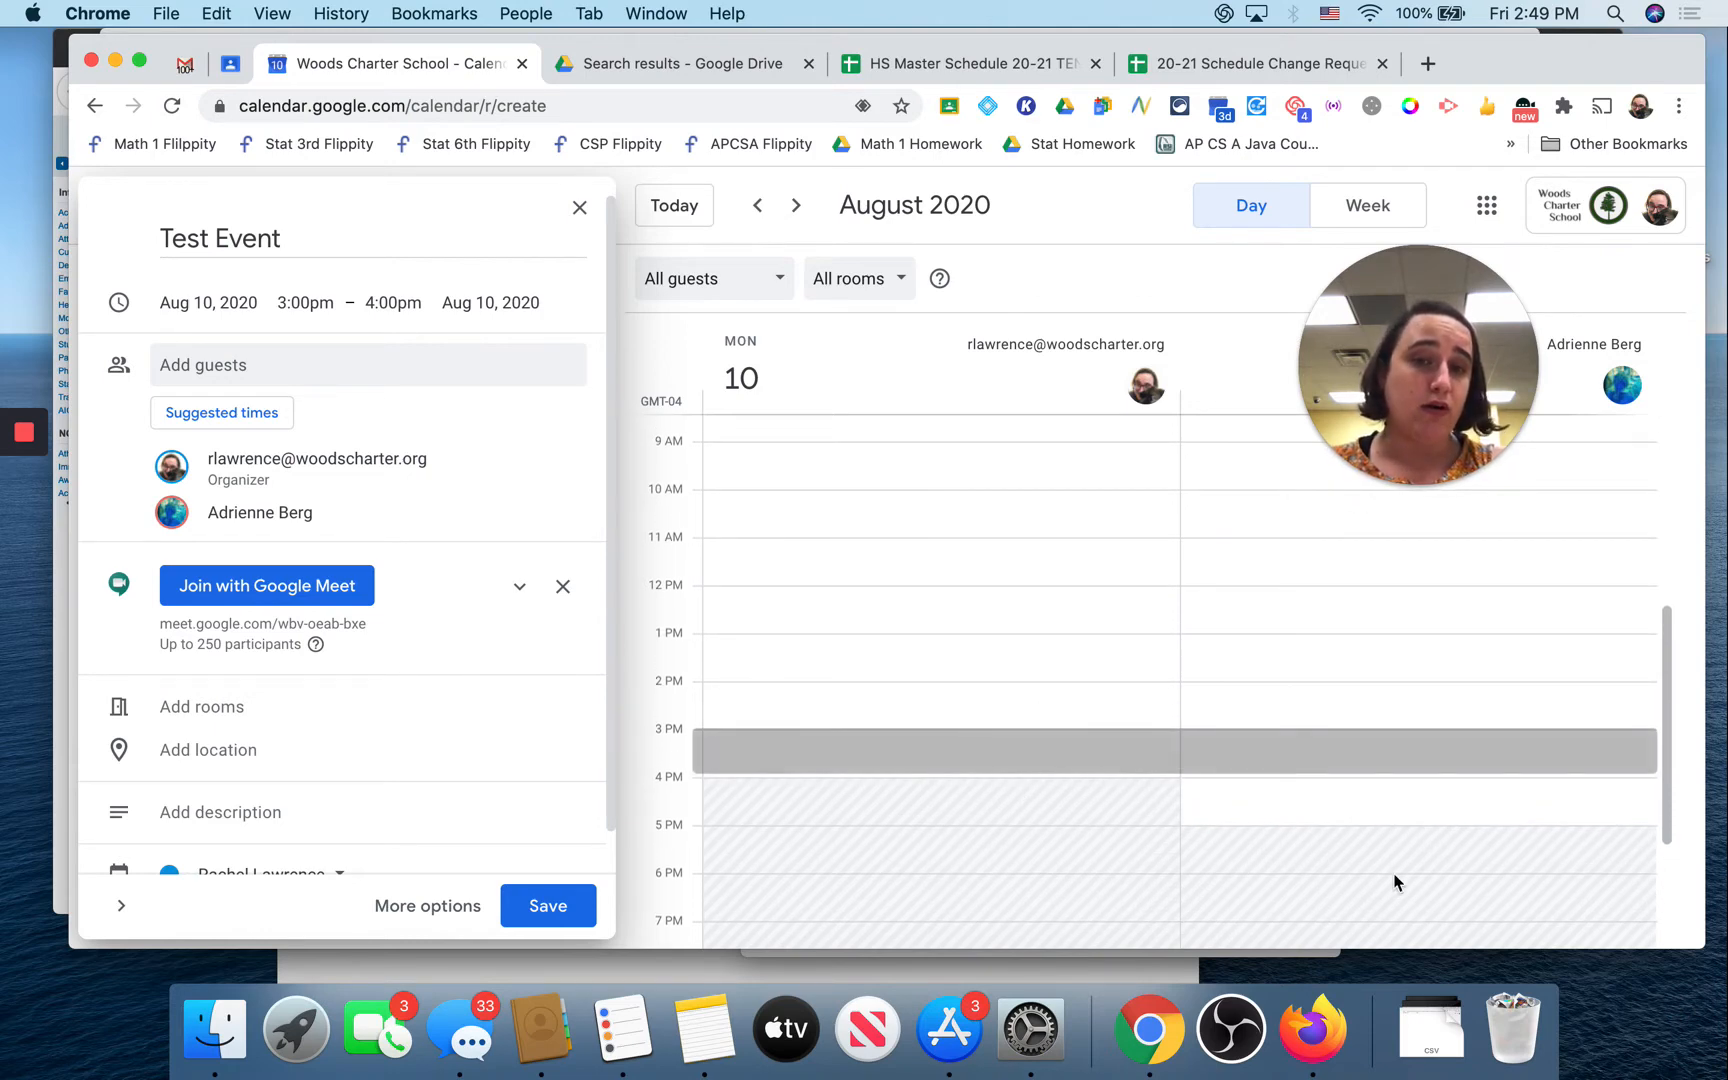
scroll(1368, 820, "up", 7)
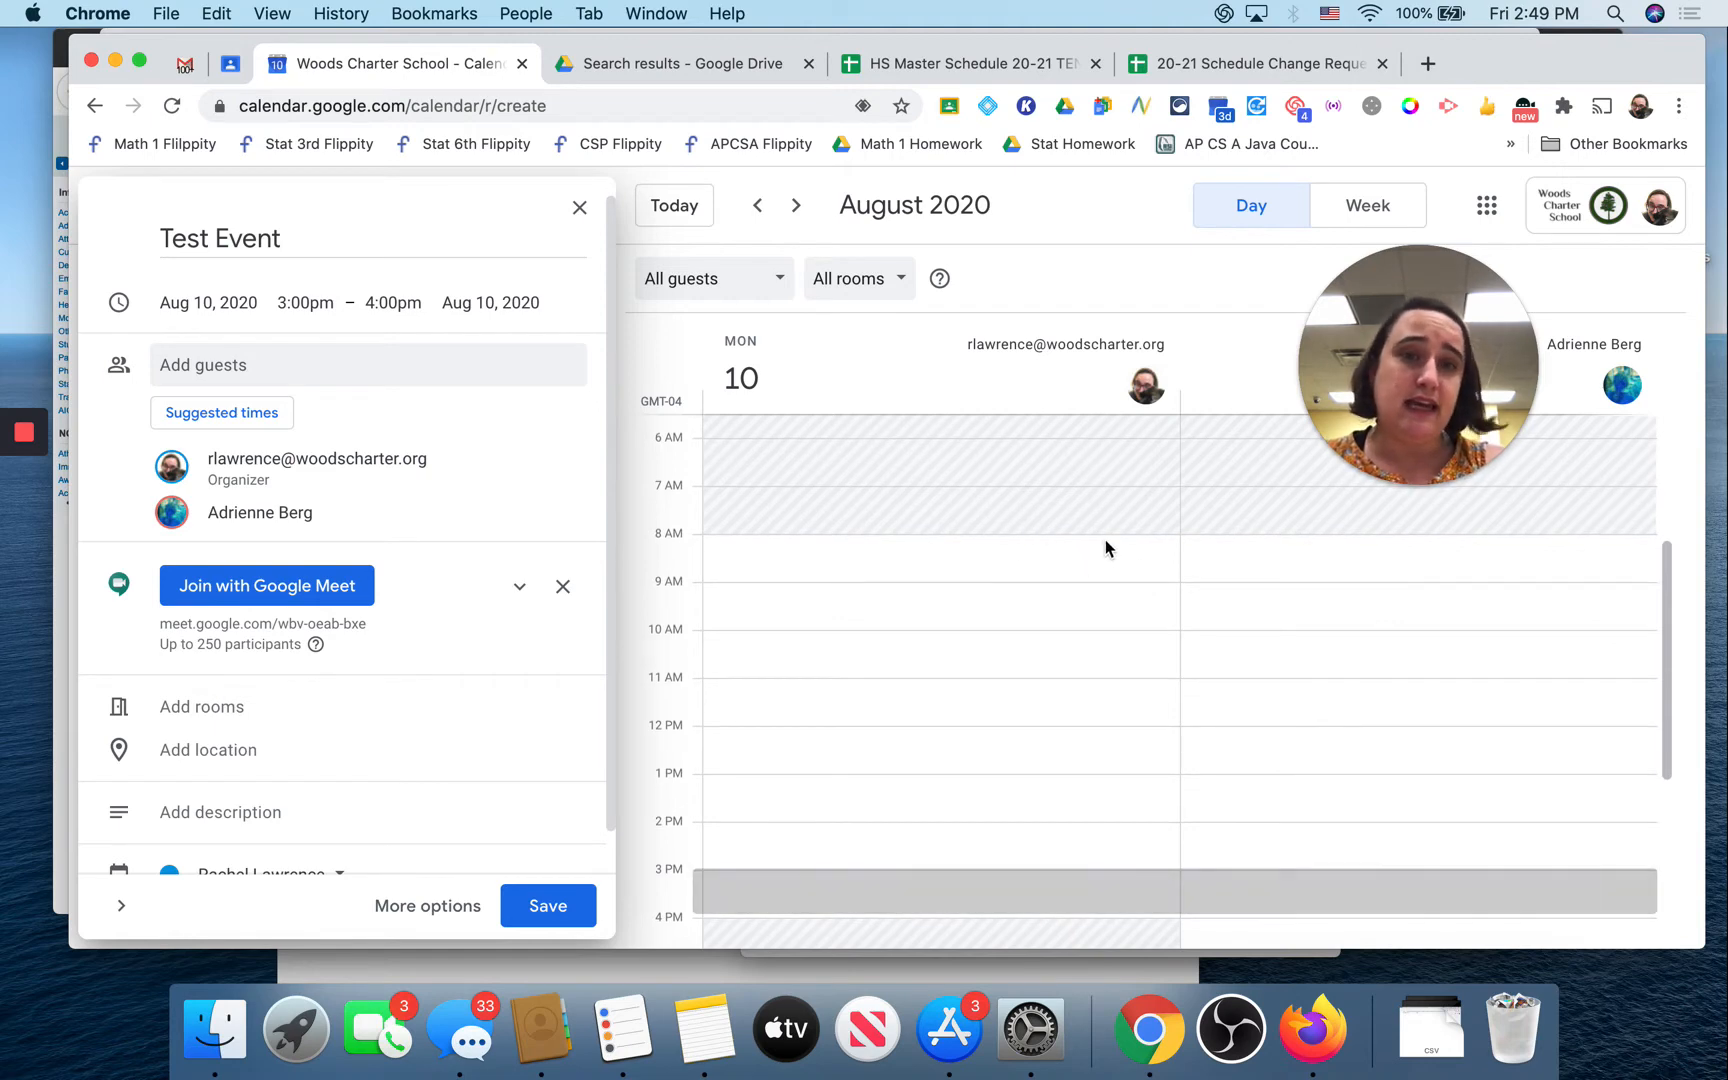
left_click(759, 207)
left_click(759, 207)
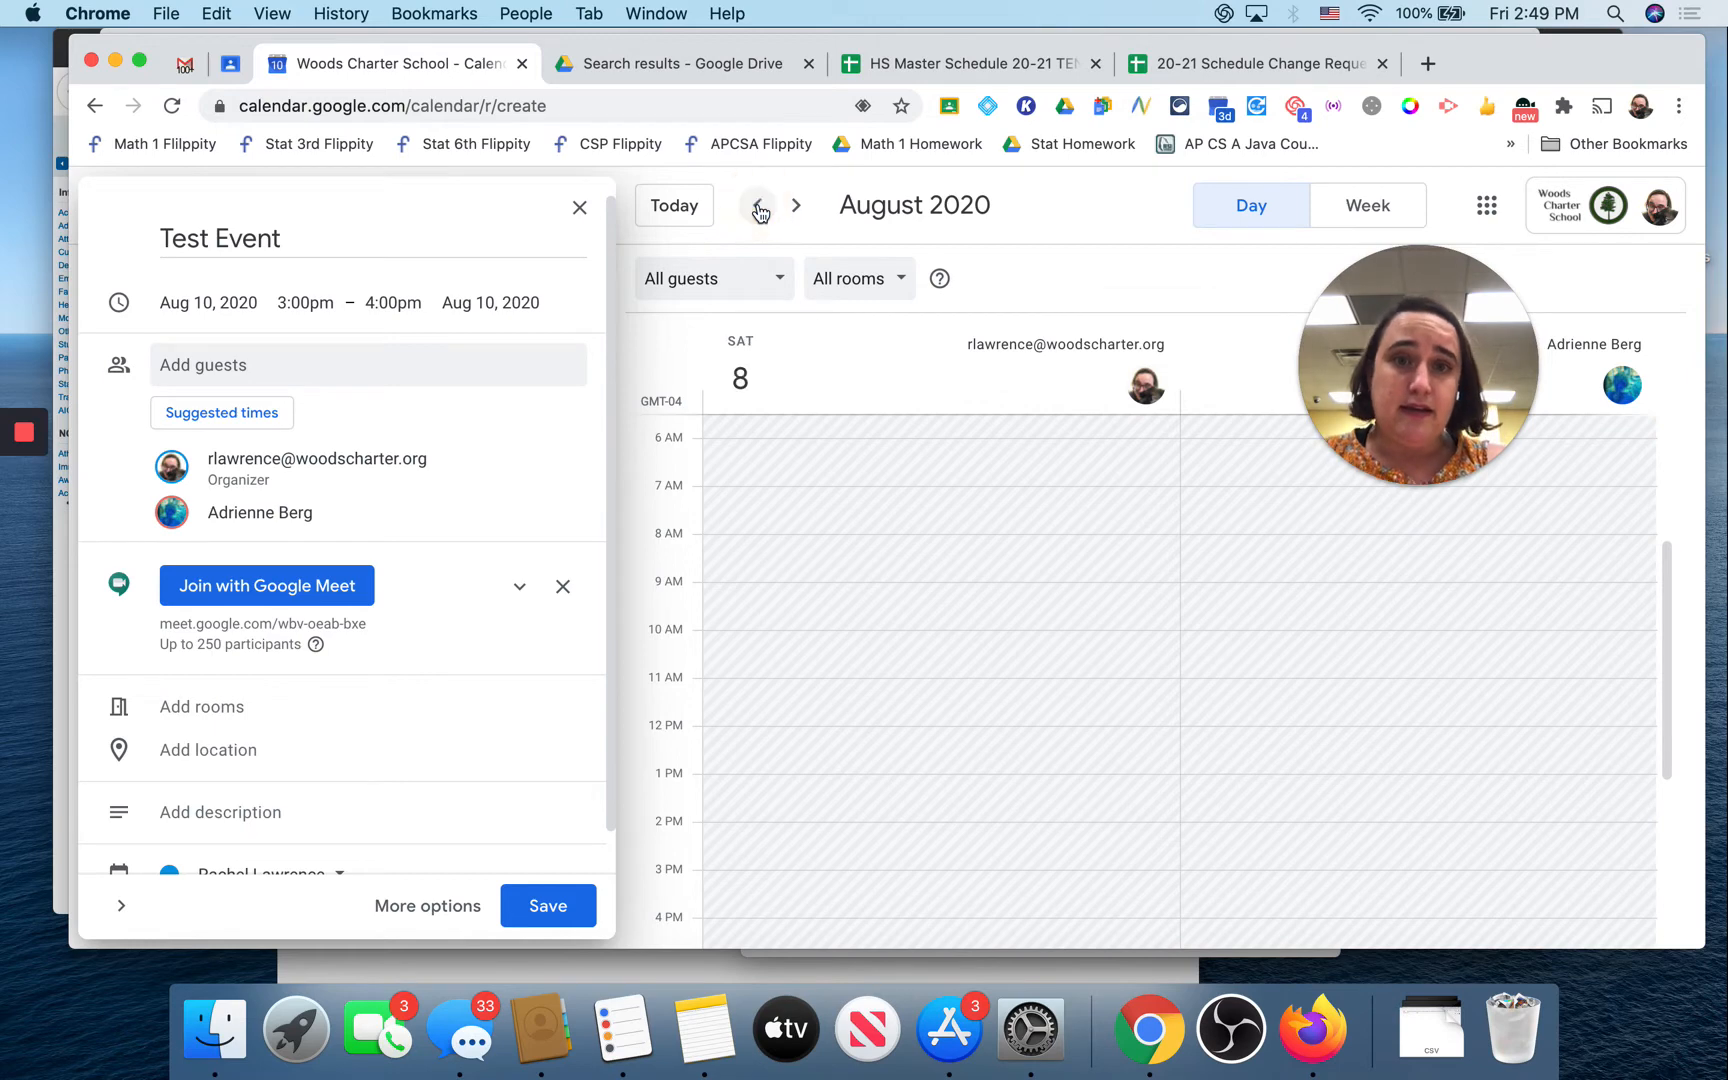
left_click(759, 207)
left_click(759, 207)
left_click(759, 207)
left_click(759, 207)
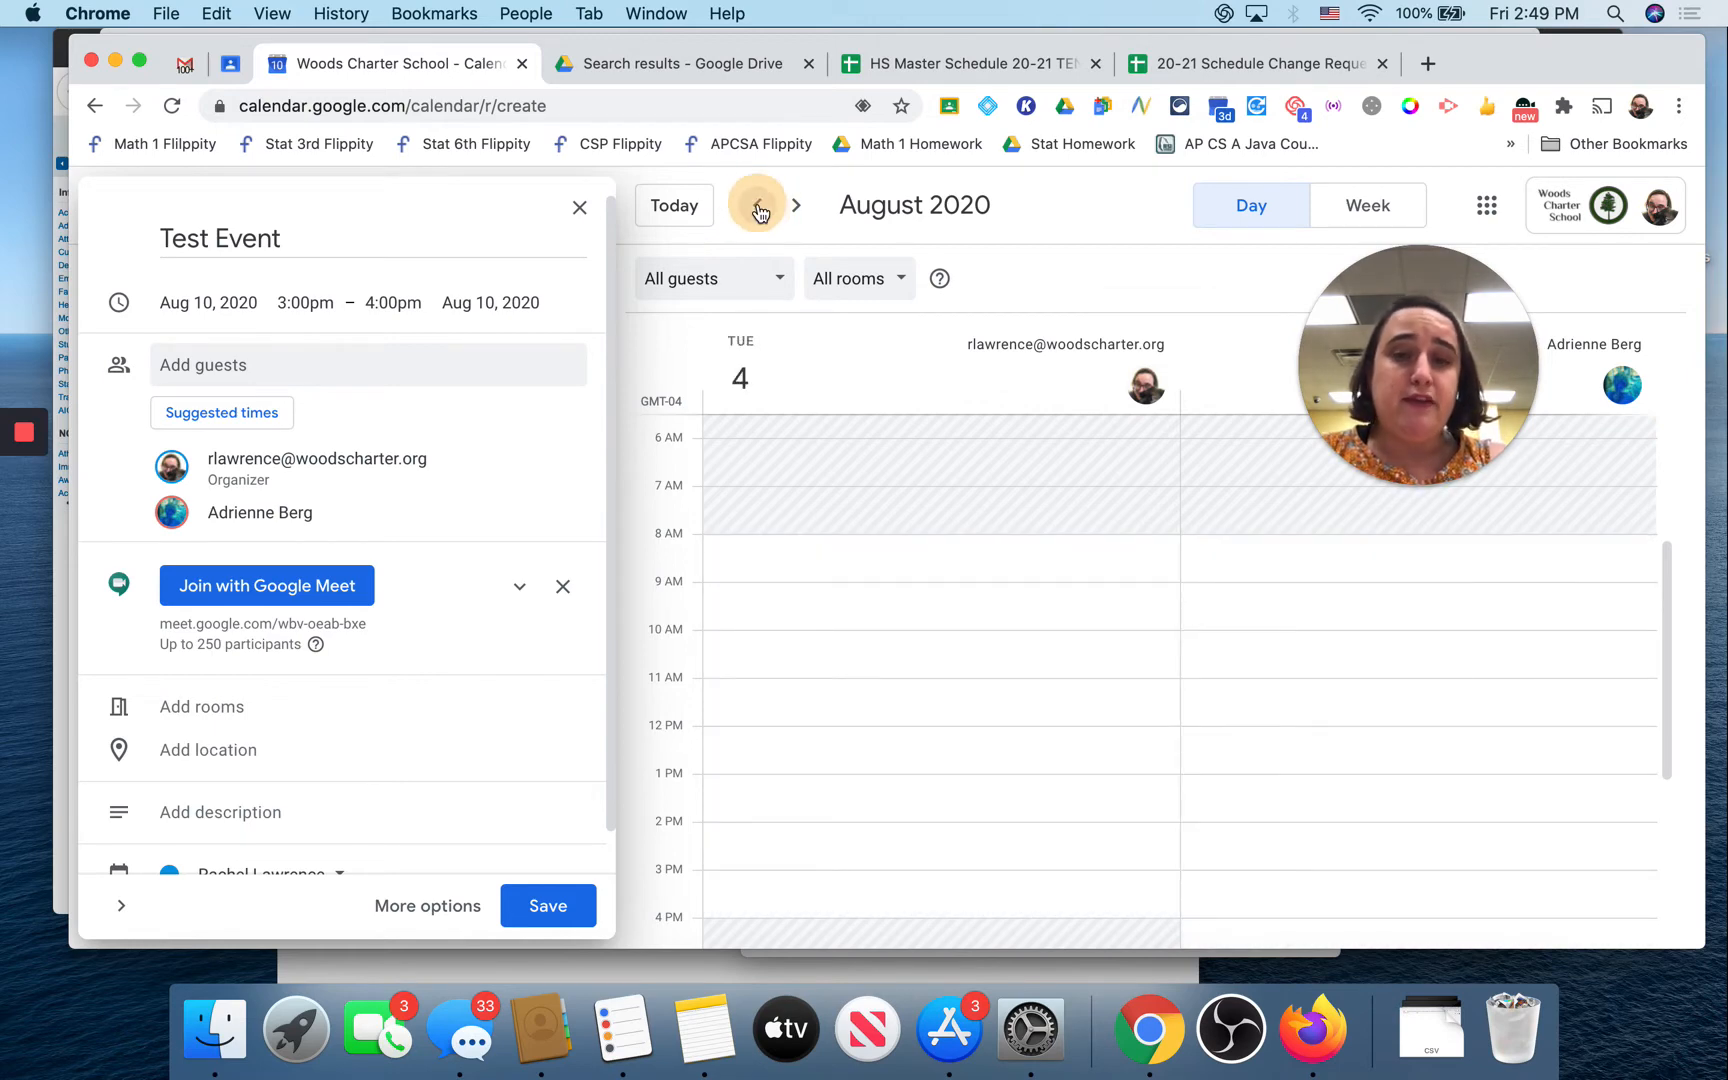
left_click(759, 207)
left_click(759, 207)
Step: Switch to week view and go back to July 12–18, 2020, showing the guest's 9:30am block
left_click(1367, 205)
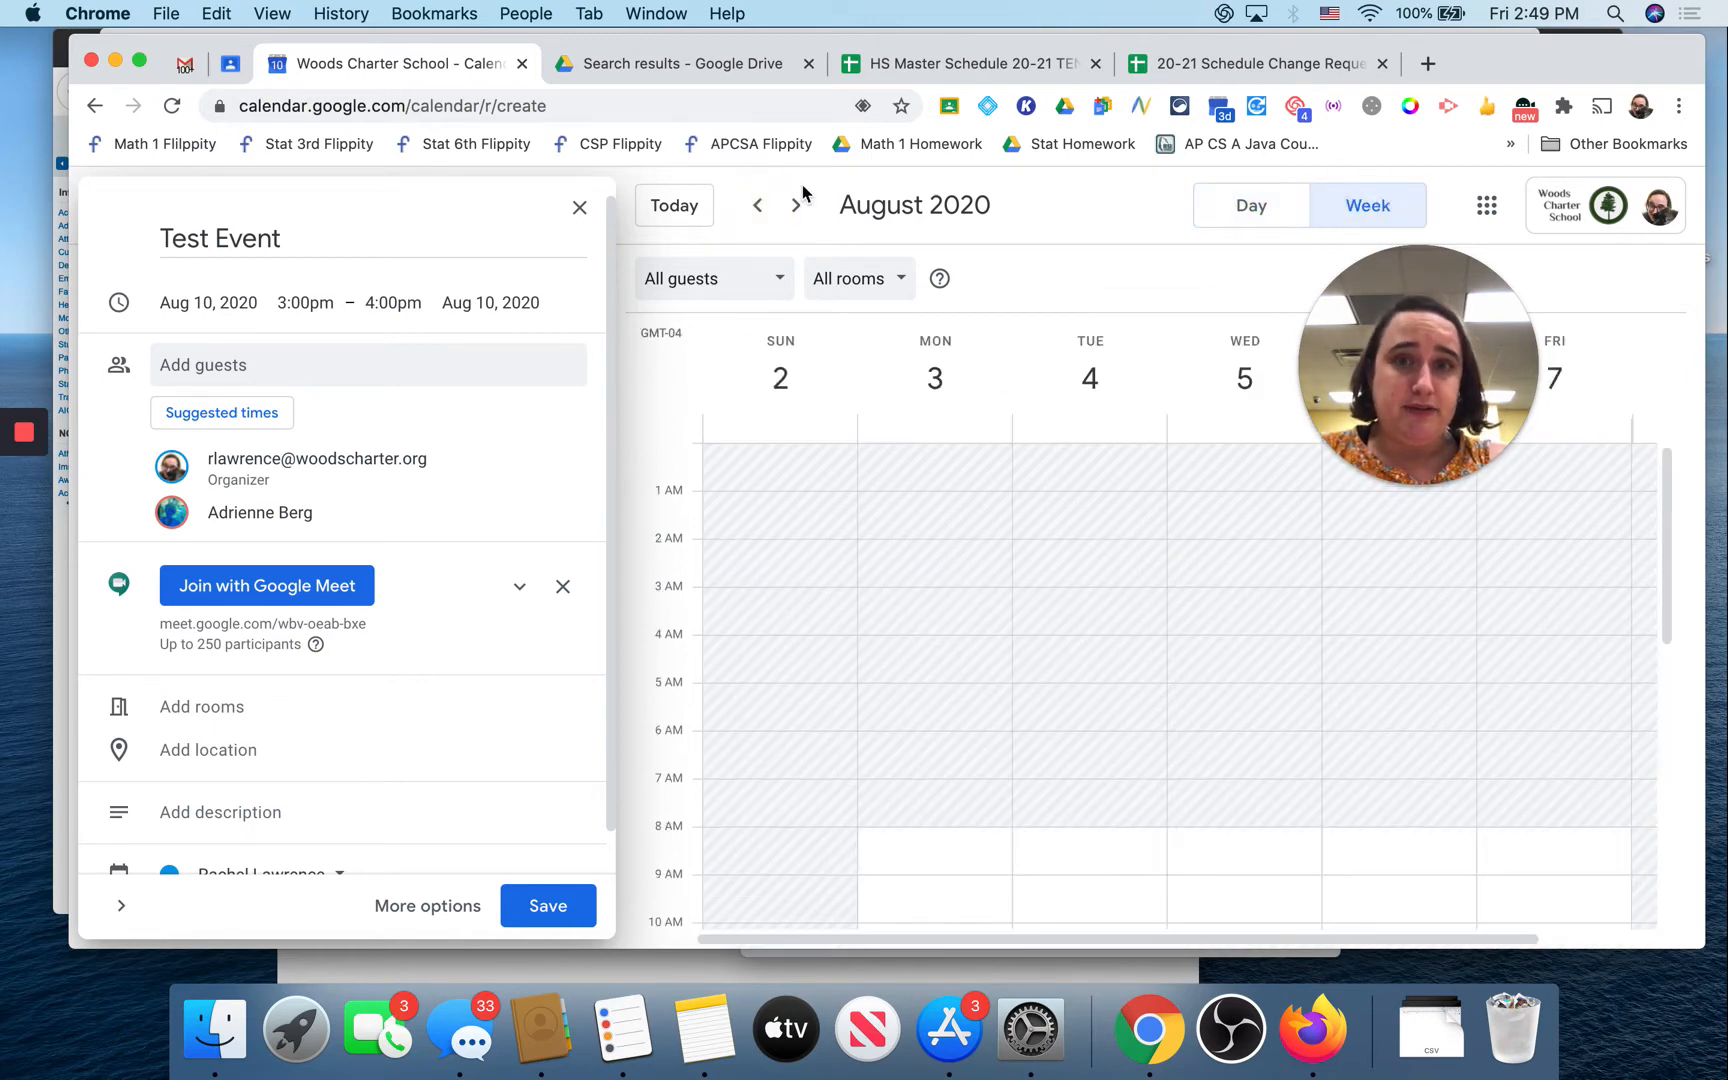
left_click(756, 208)
left_click(756, 208)
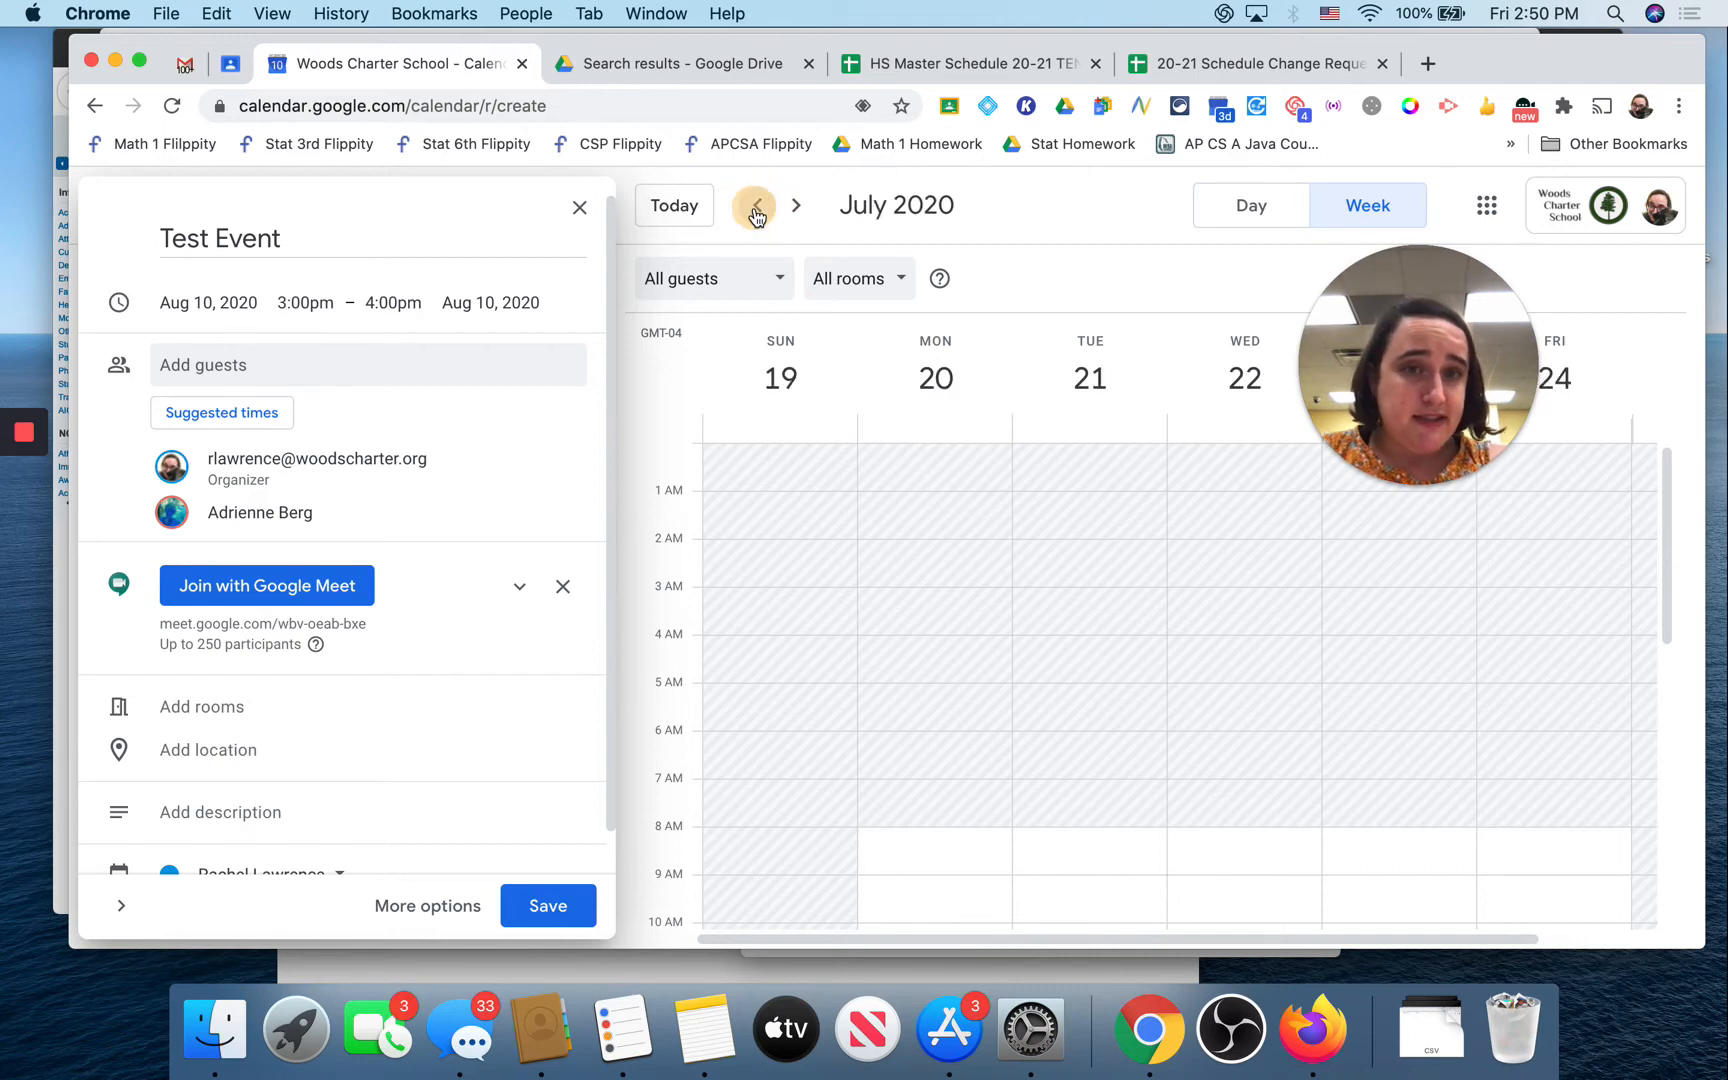
left_click(756, 208)
scroll(1030, 501, "down", 3)
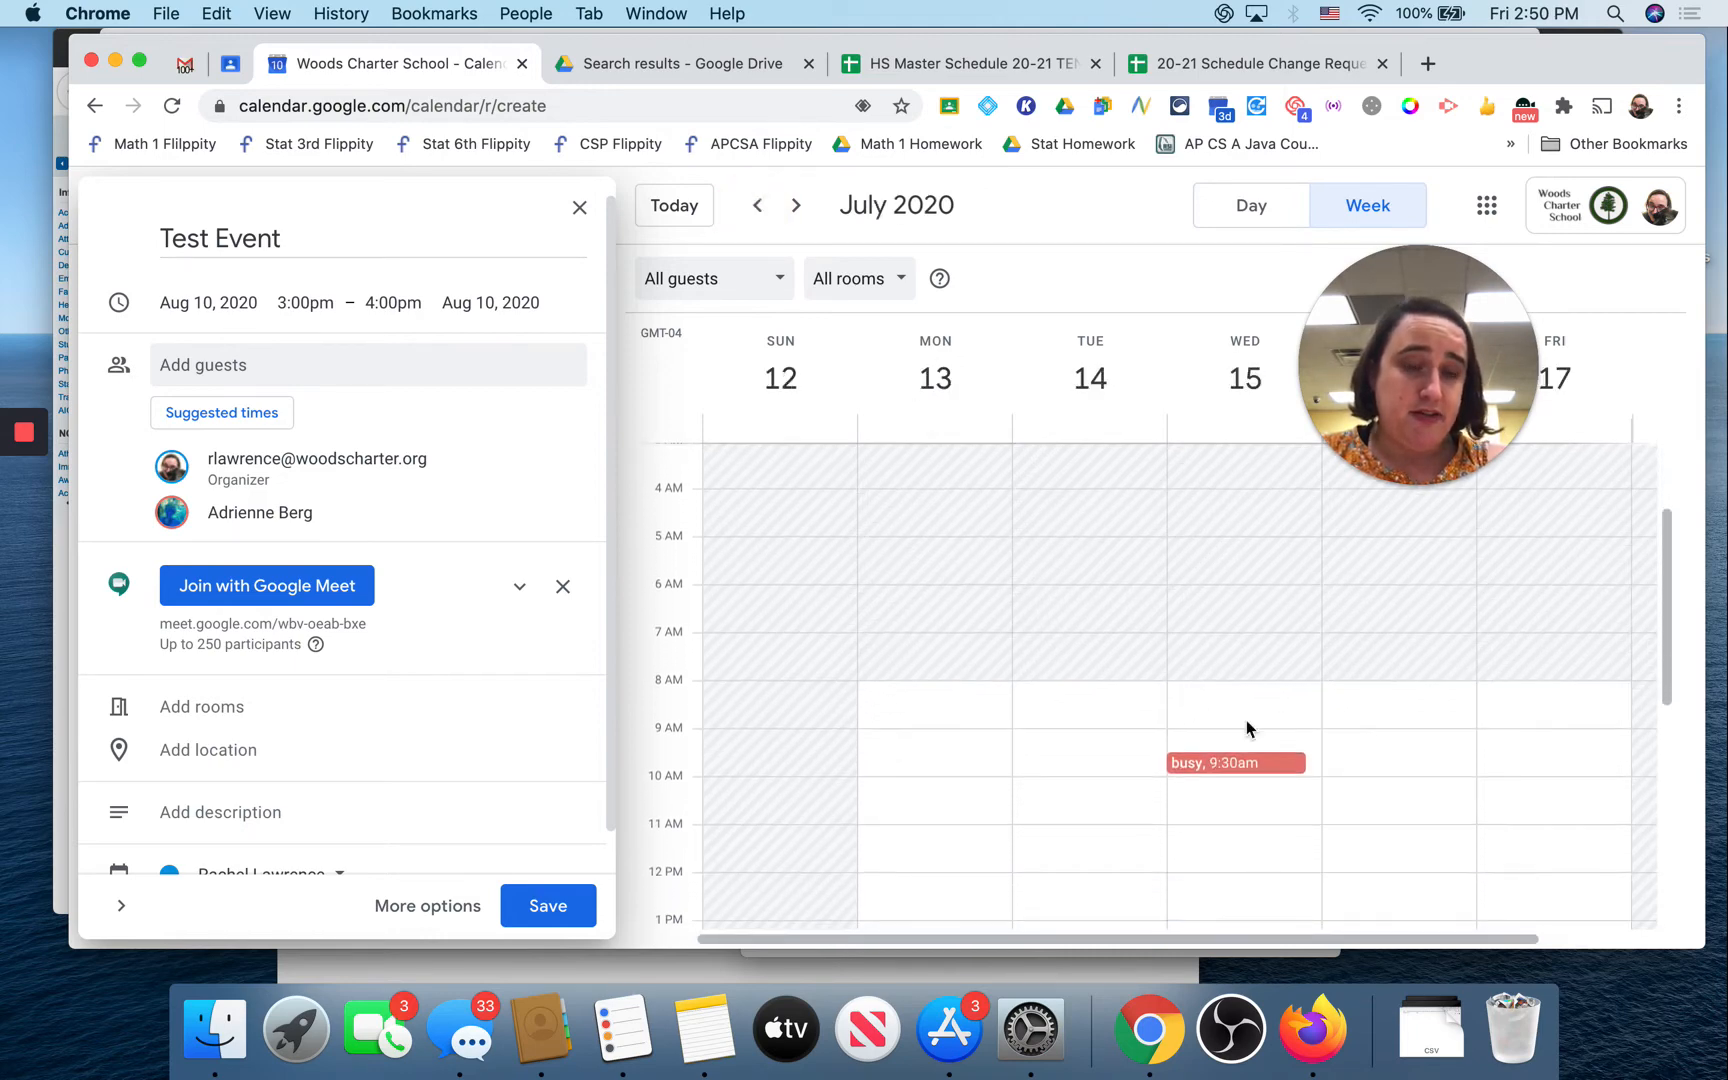
mouse_move(1237, 768)
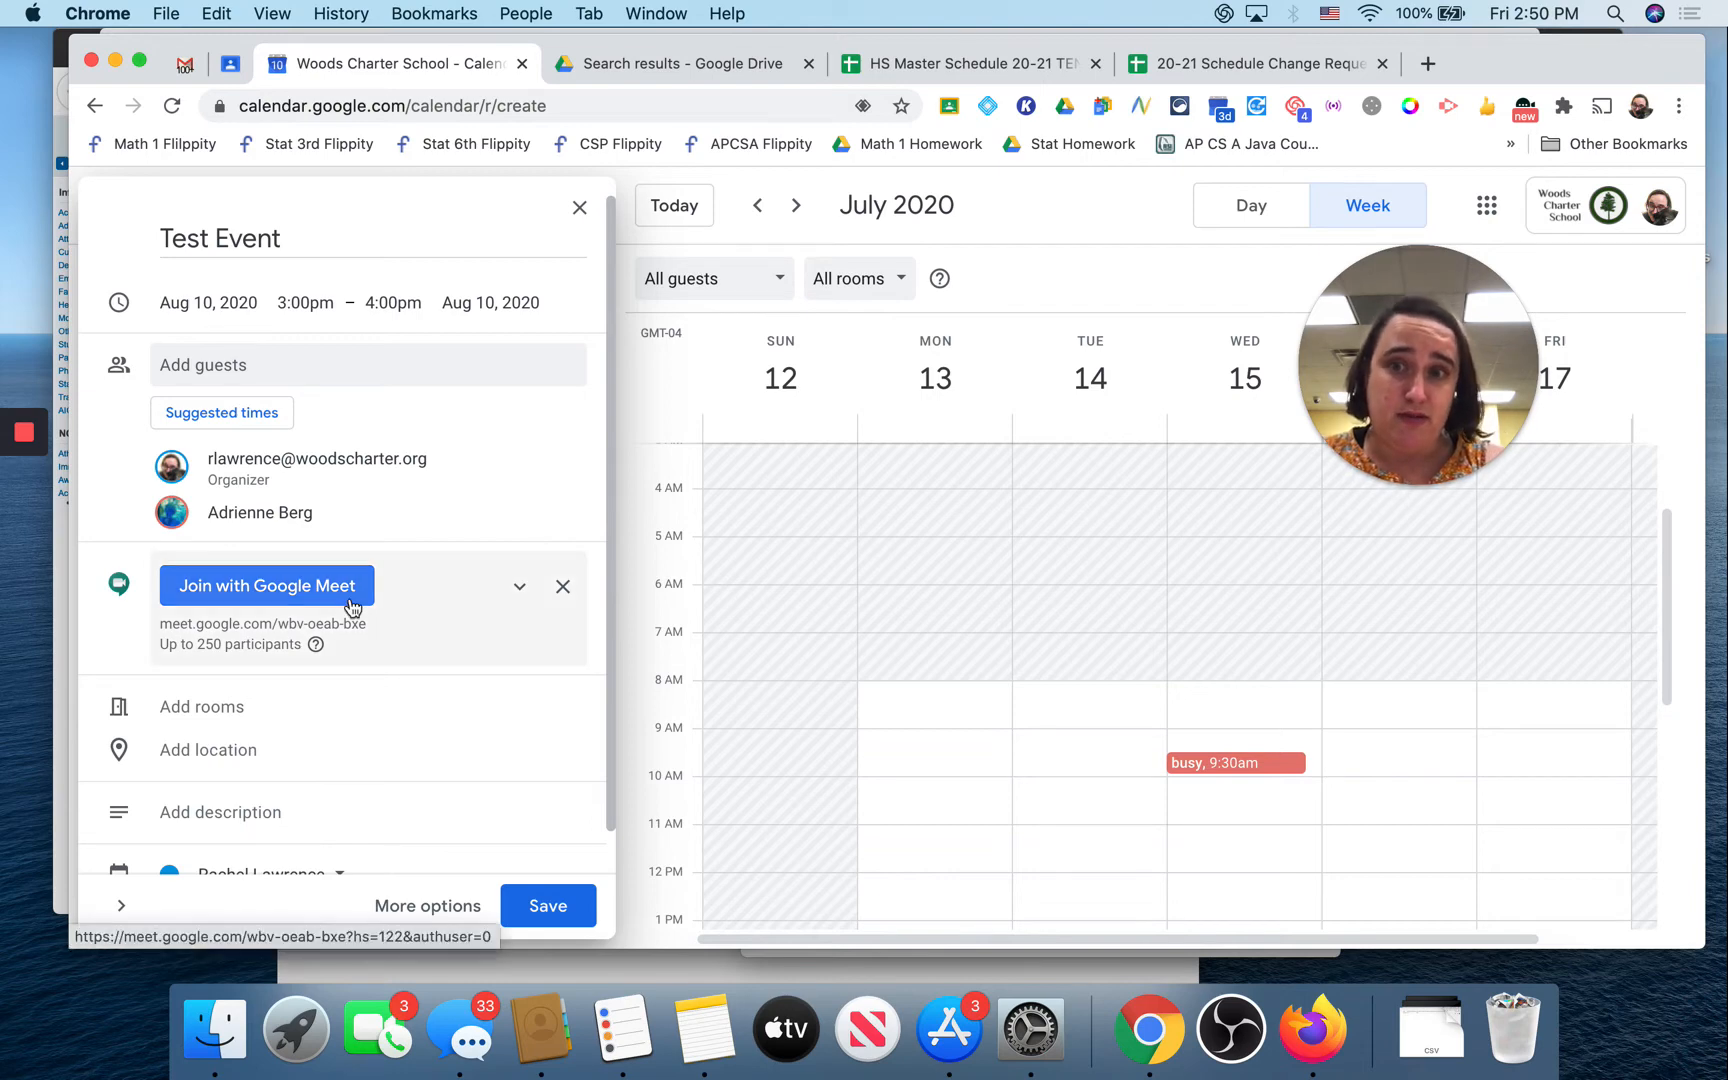
scroll(470, 640, "down", 1)
scroll(470, 640, "up", 1)
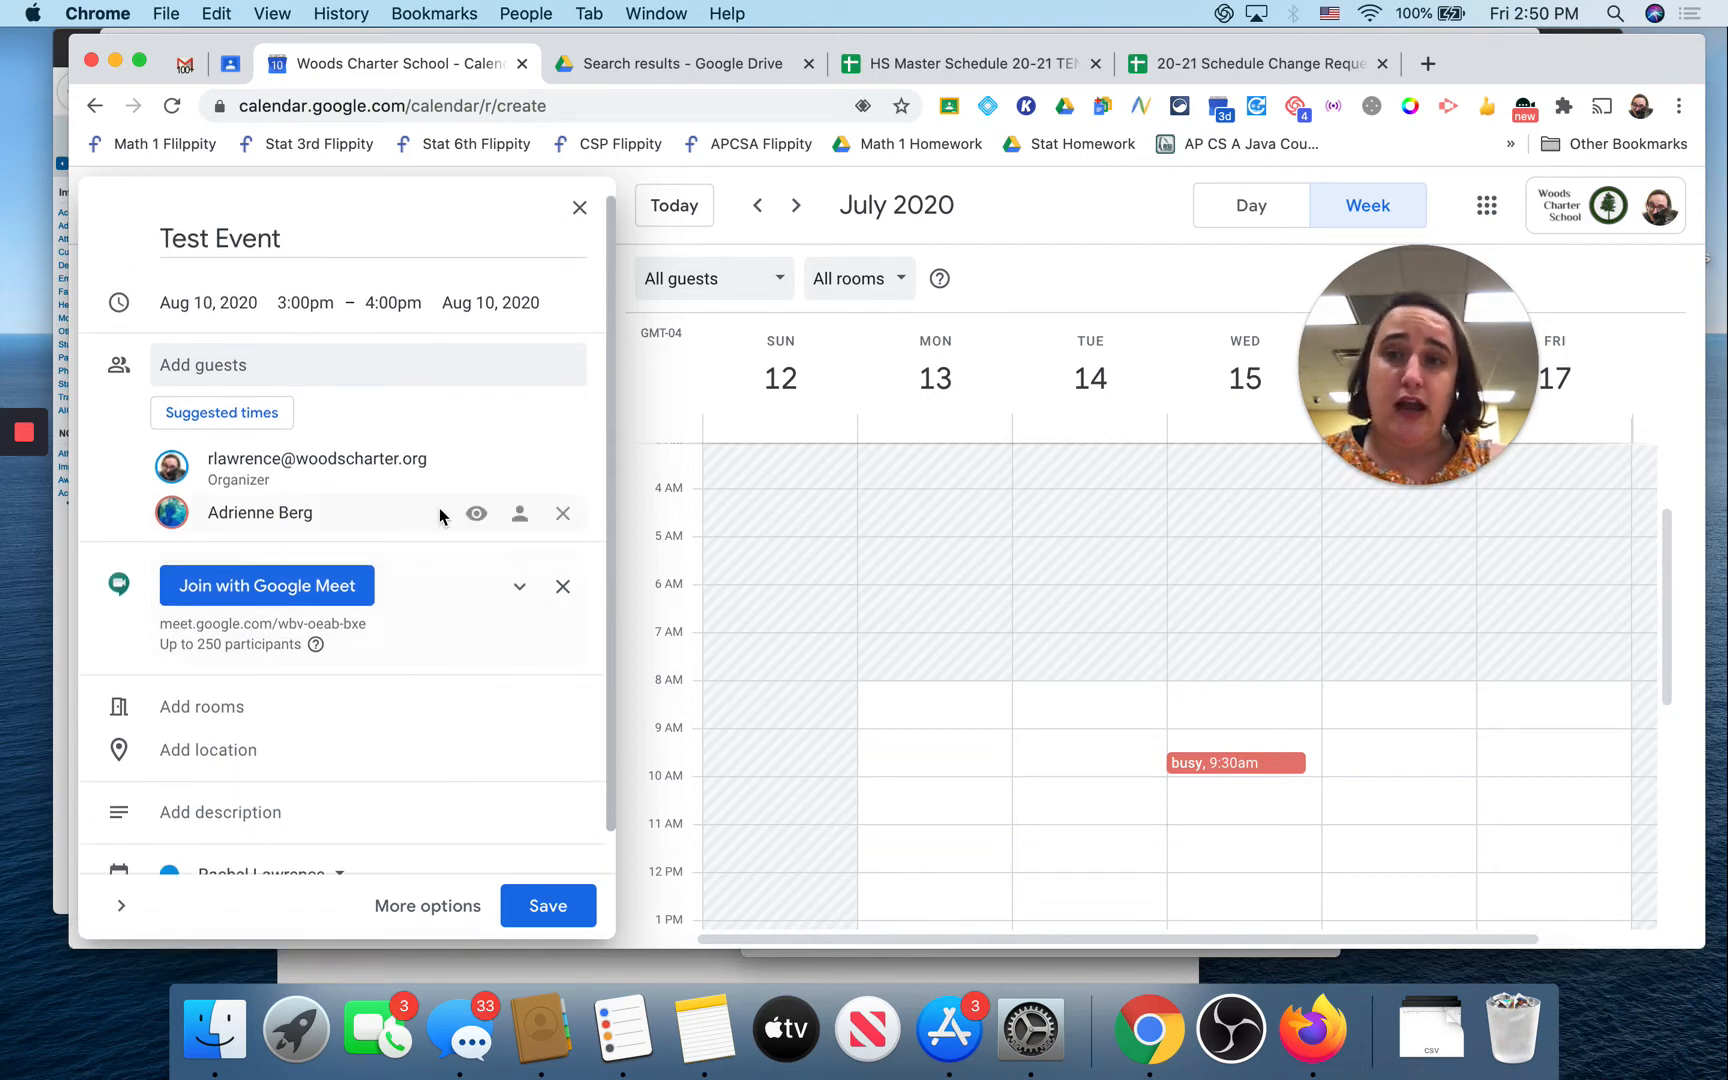
left_click(235, 416)
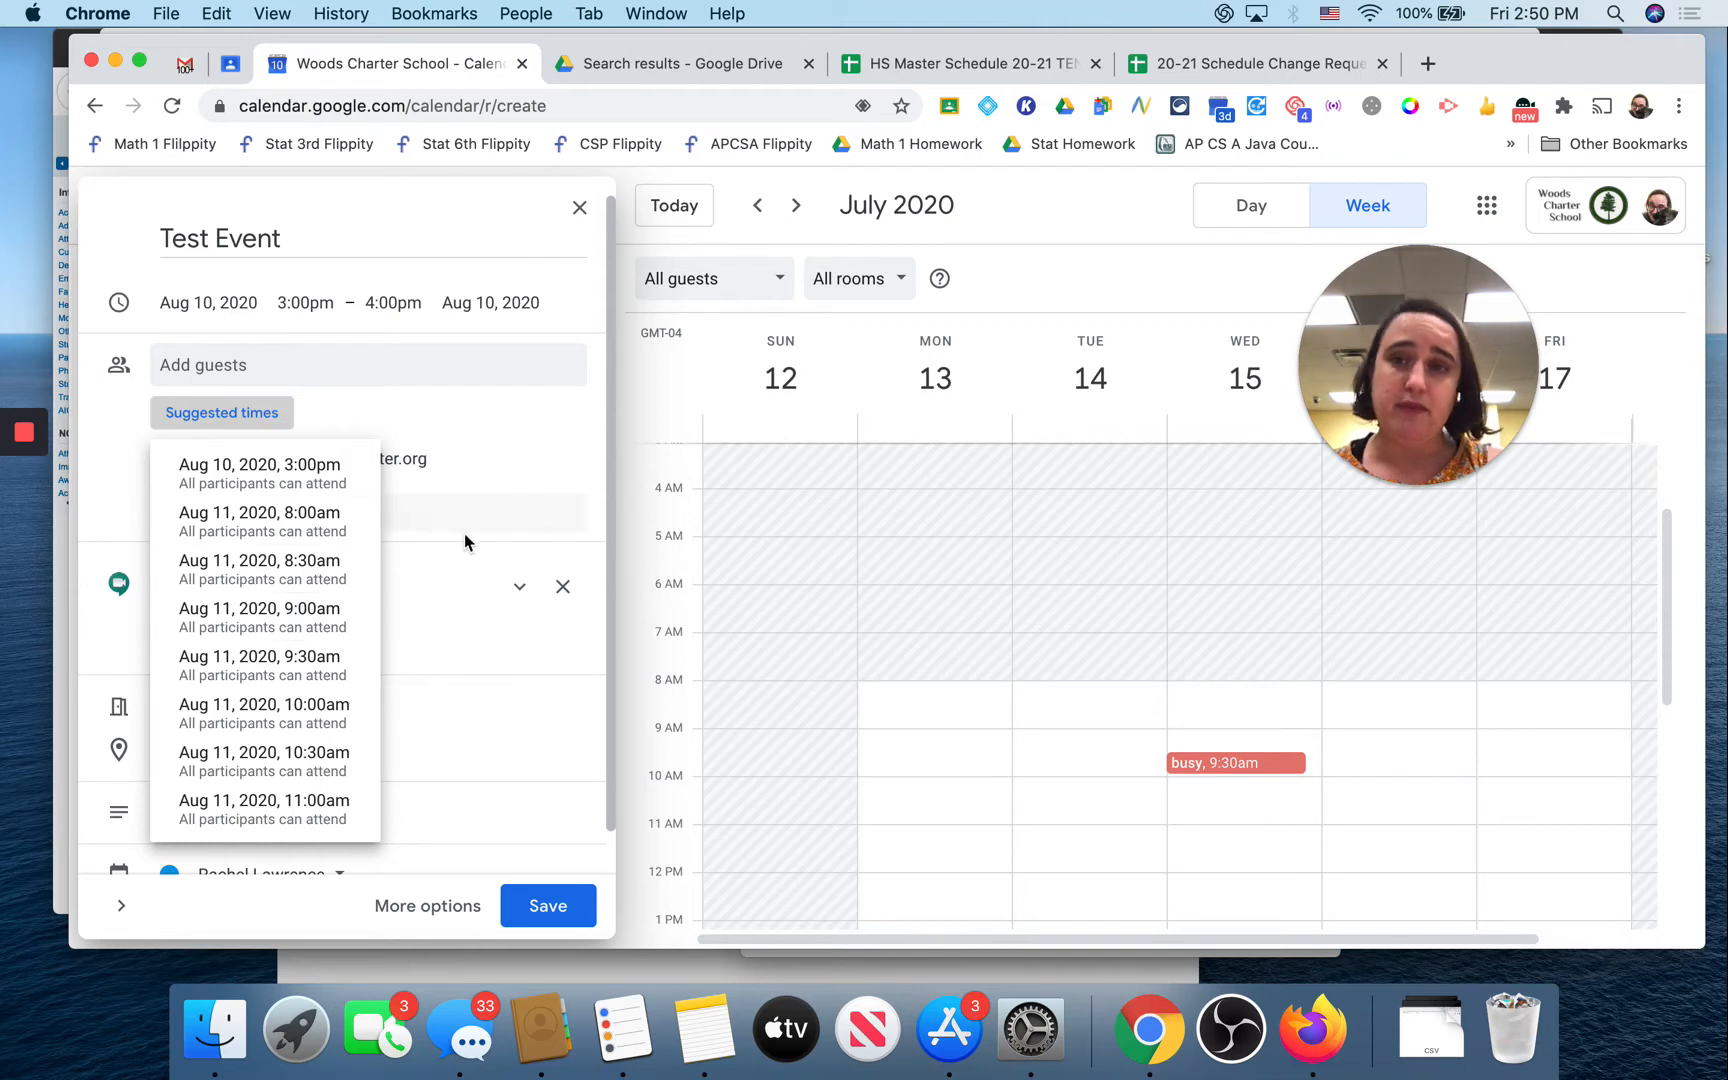
left_click(523, 418)
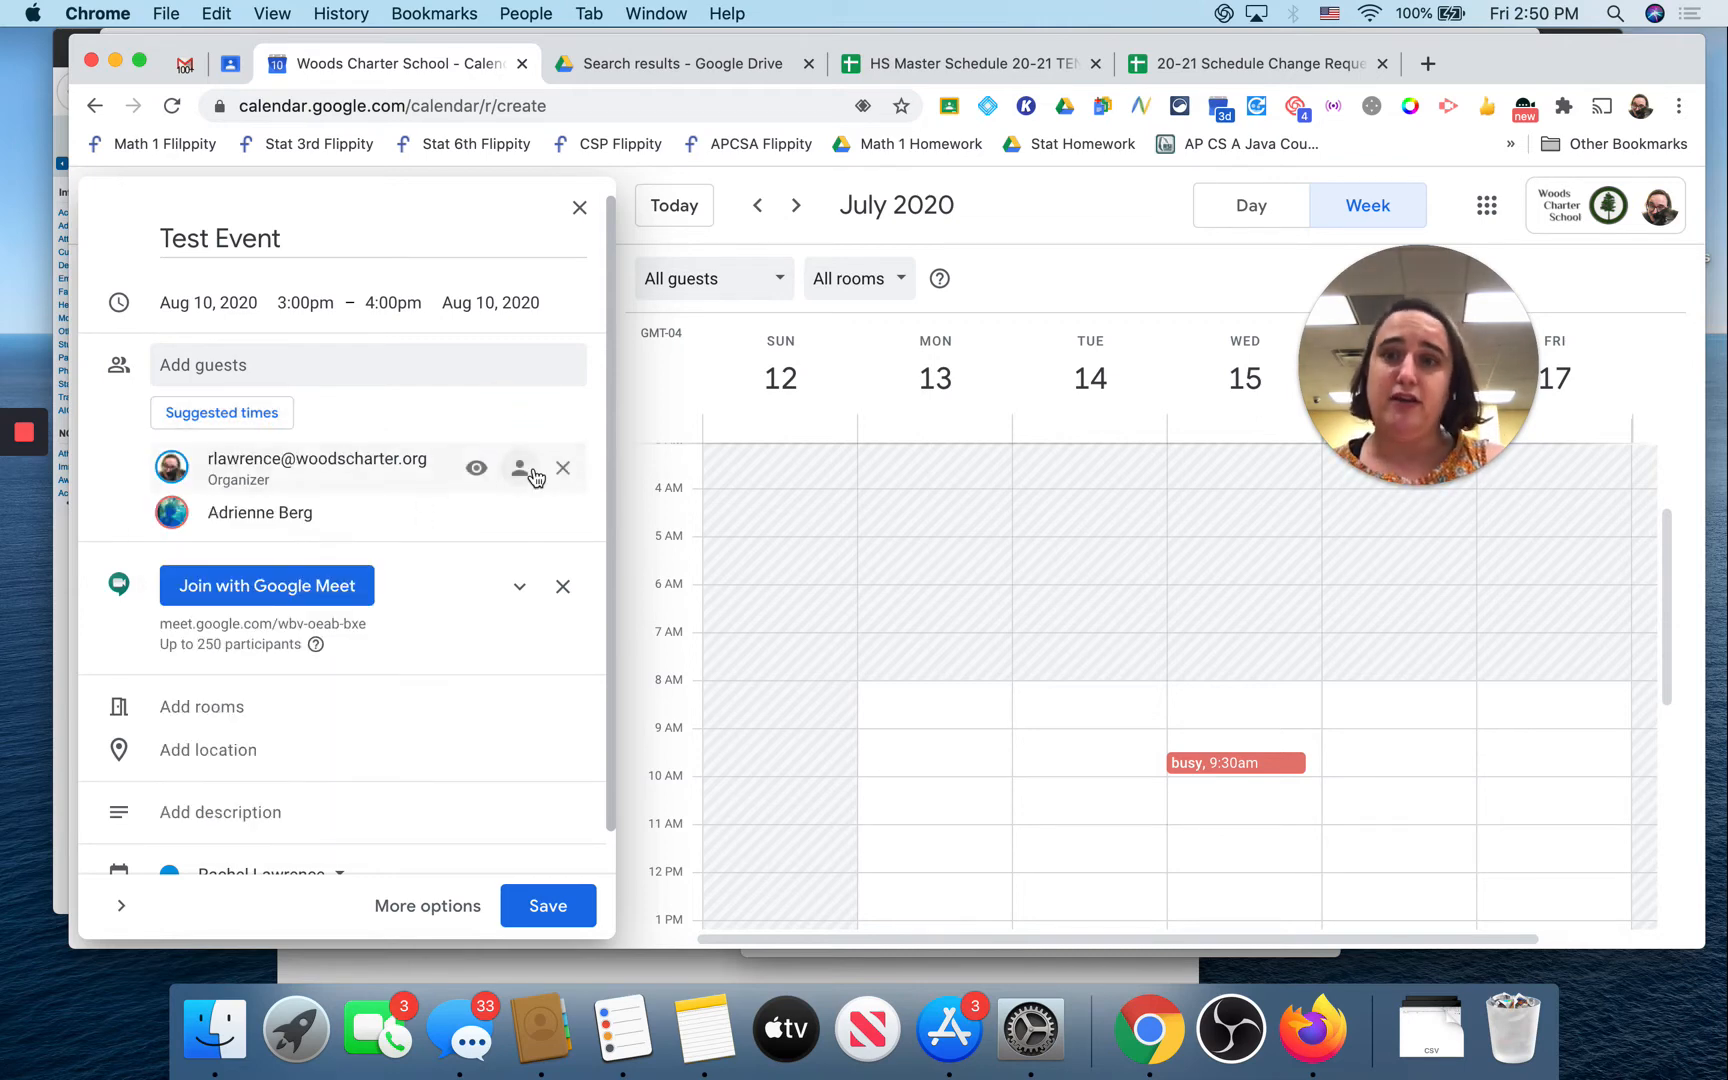
scroll(533, 477, "down", 1)
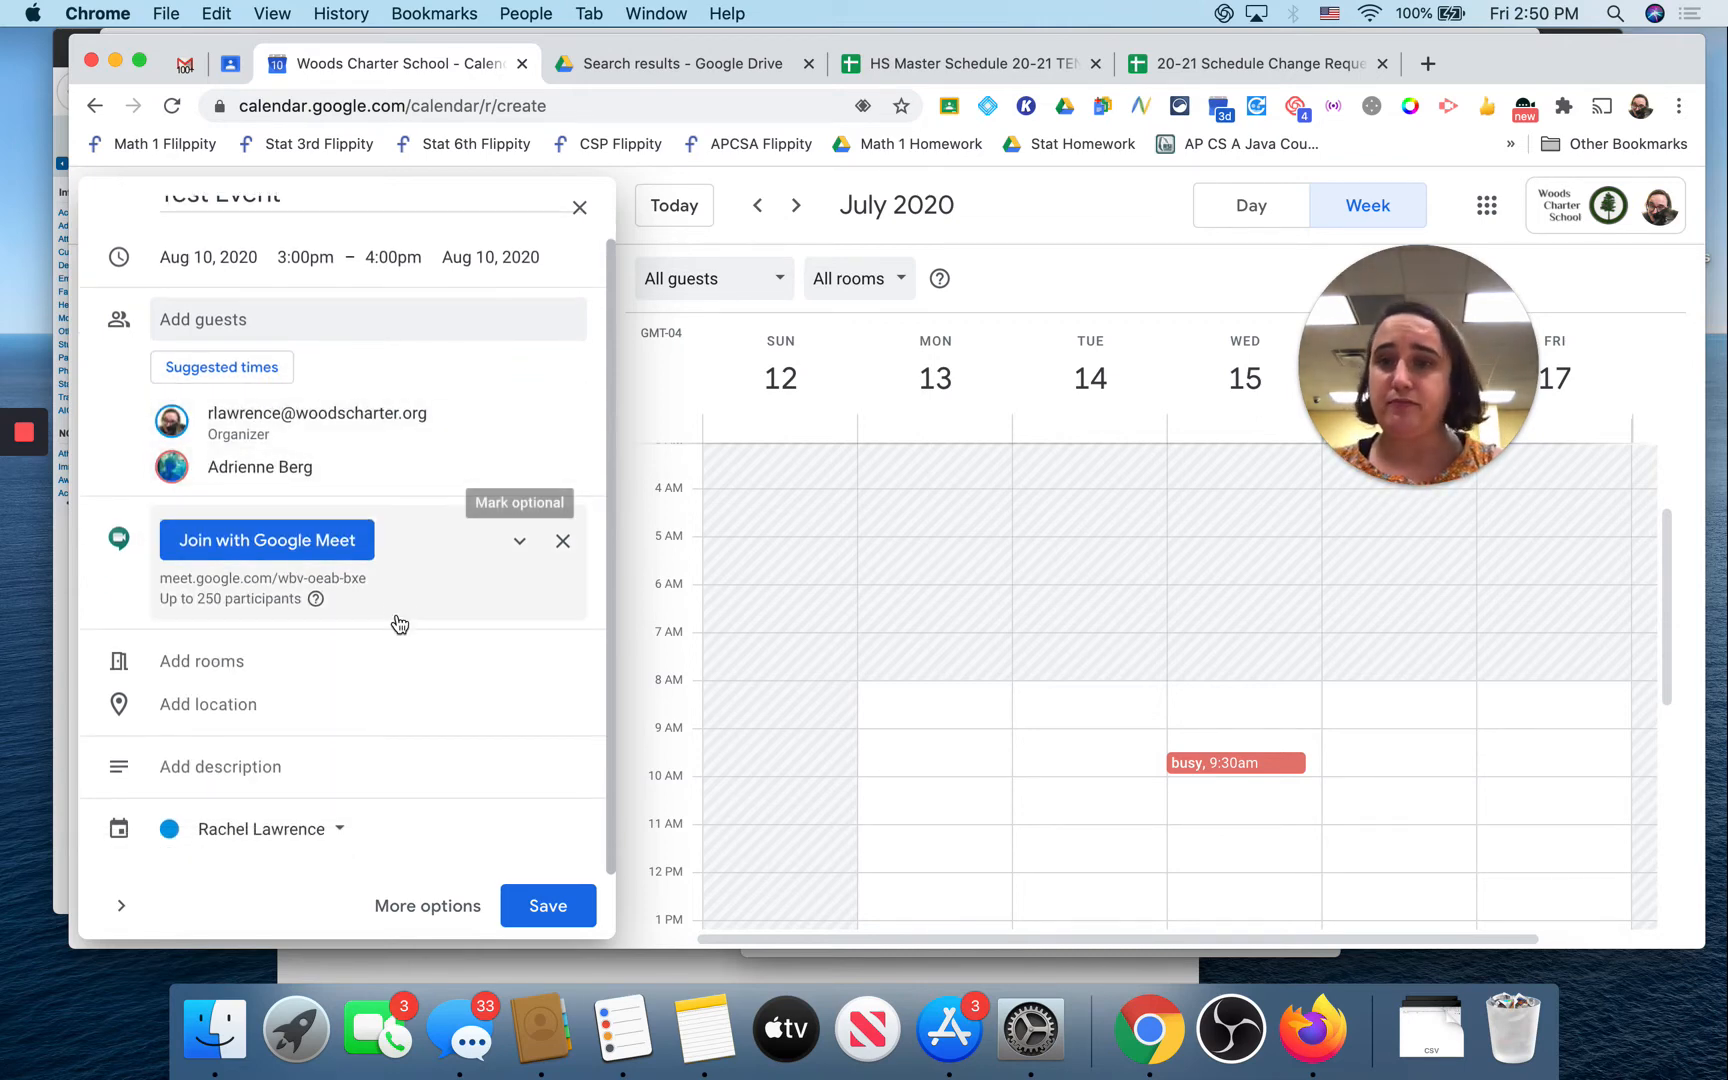
left_click(263, 668)
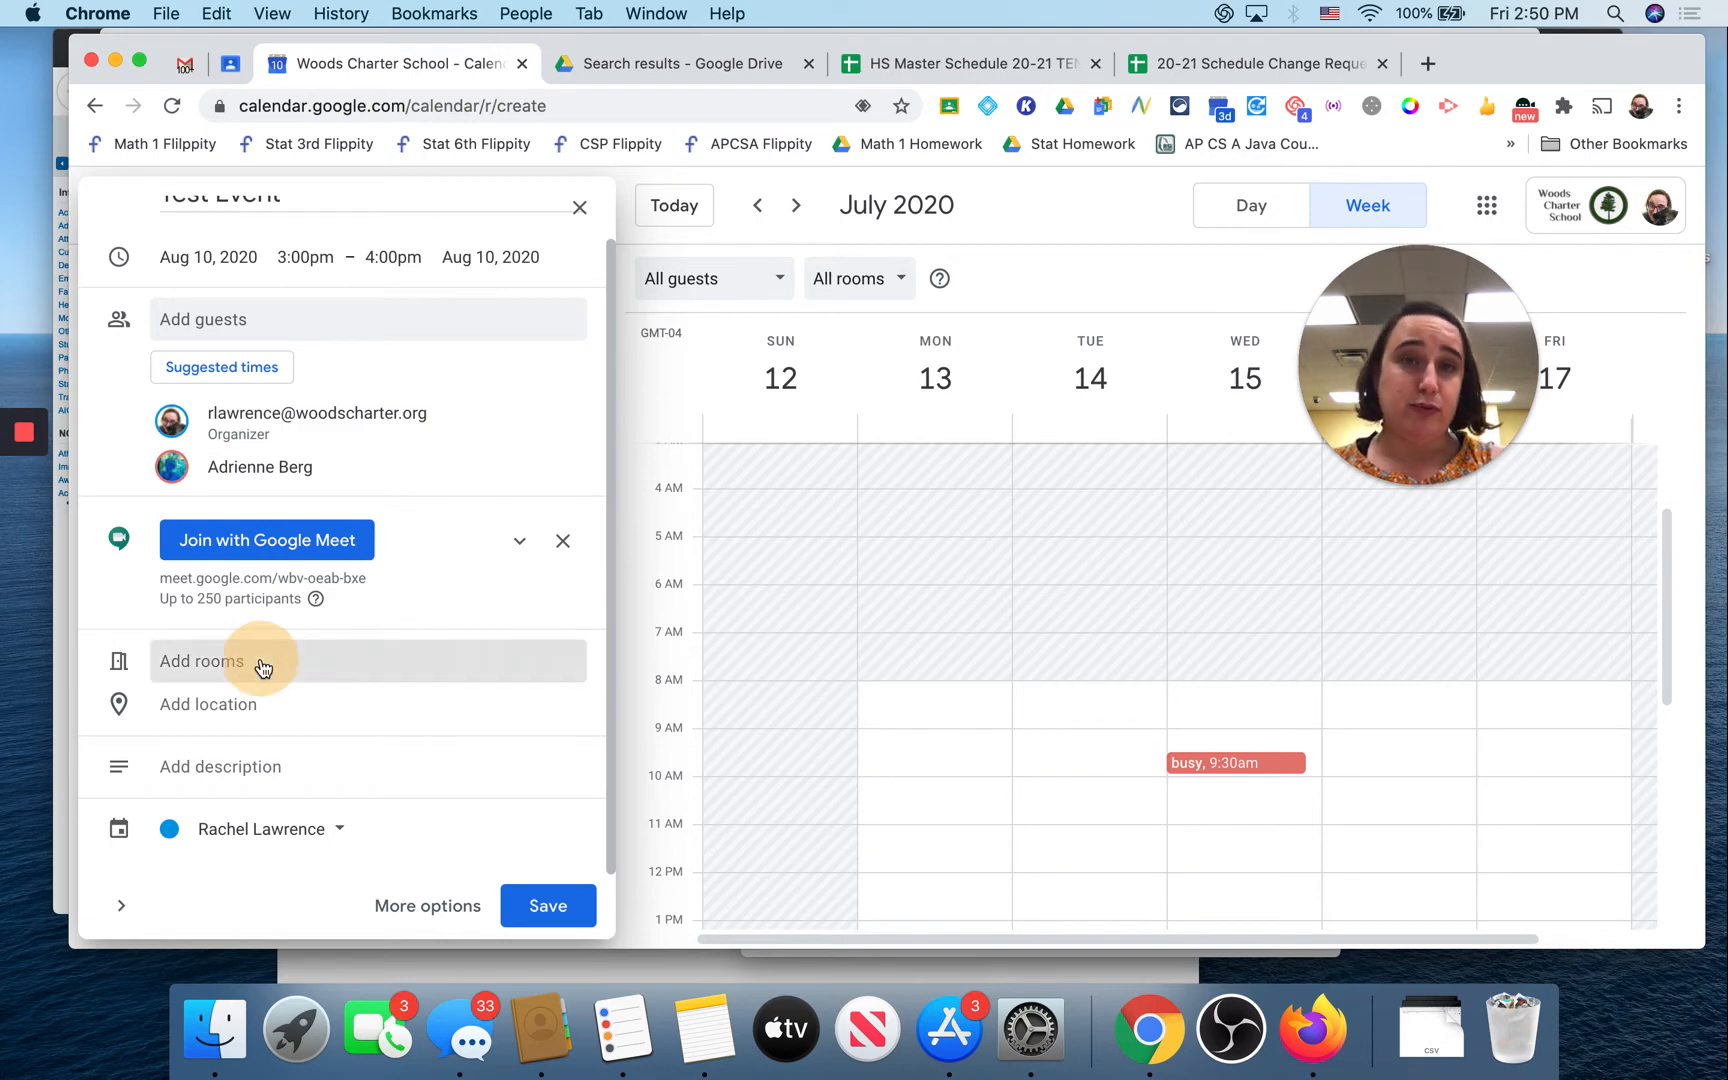
Step: Pick Glade North from the All rooms & resources list
scroll(301, 629, "down", 2)
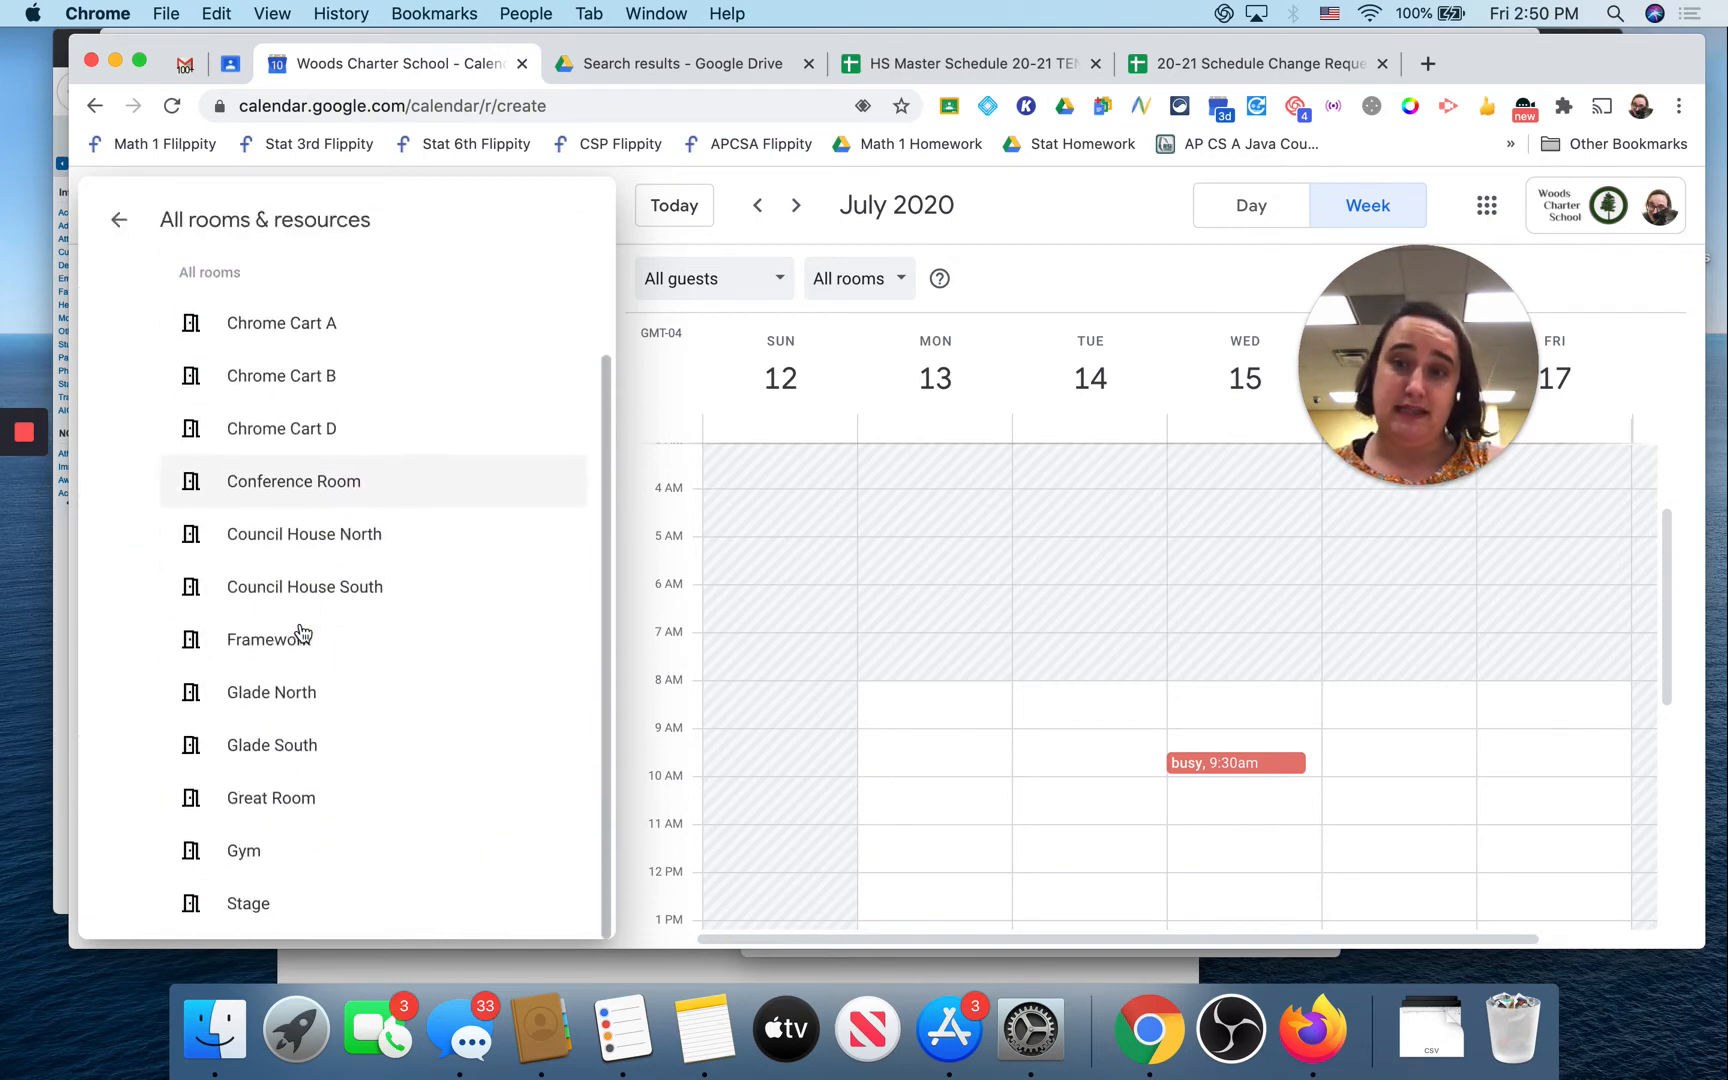
left_click(270, 706)
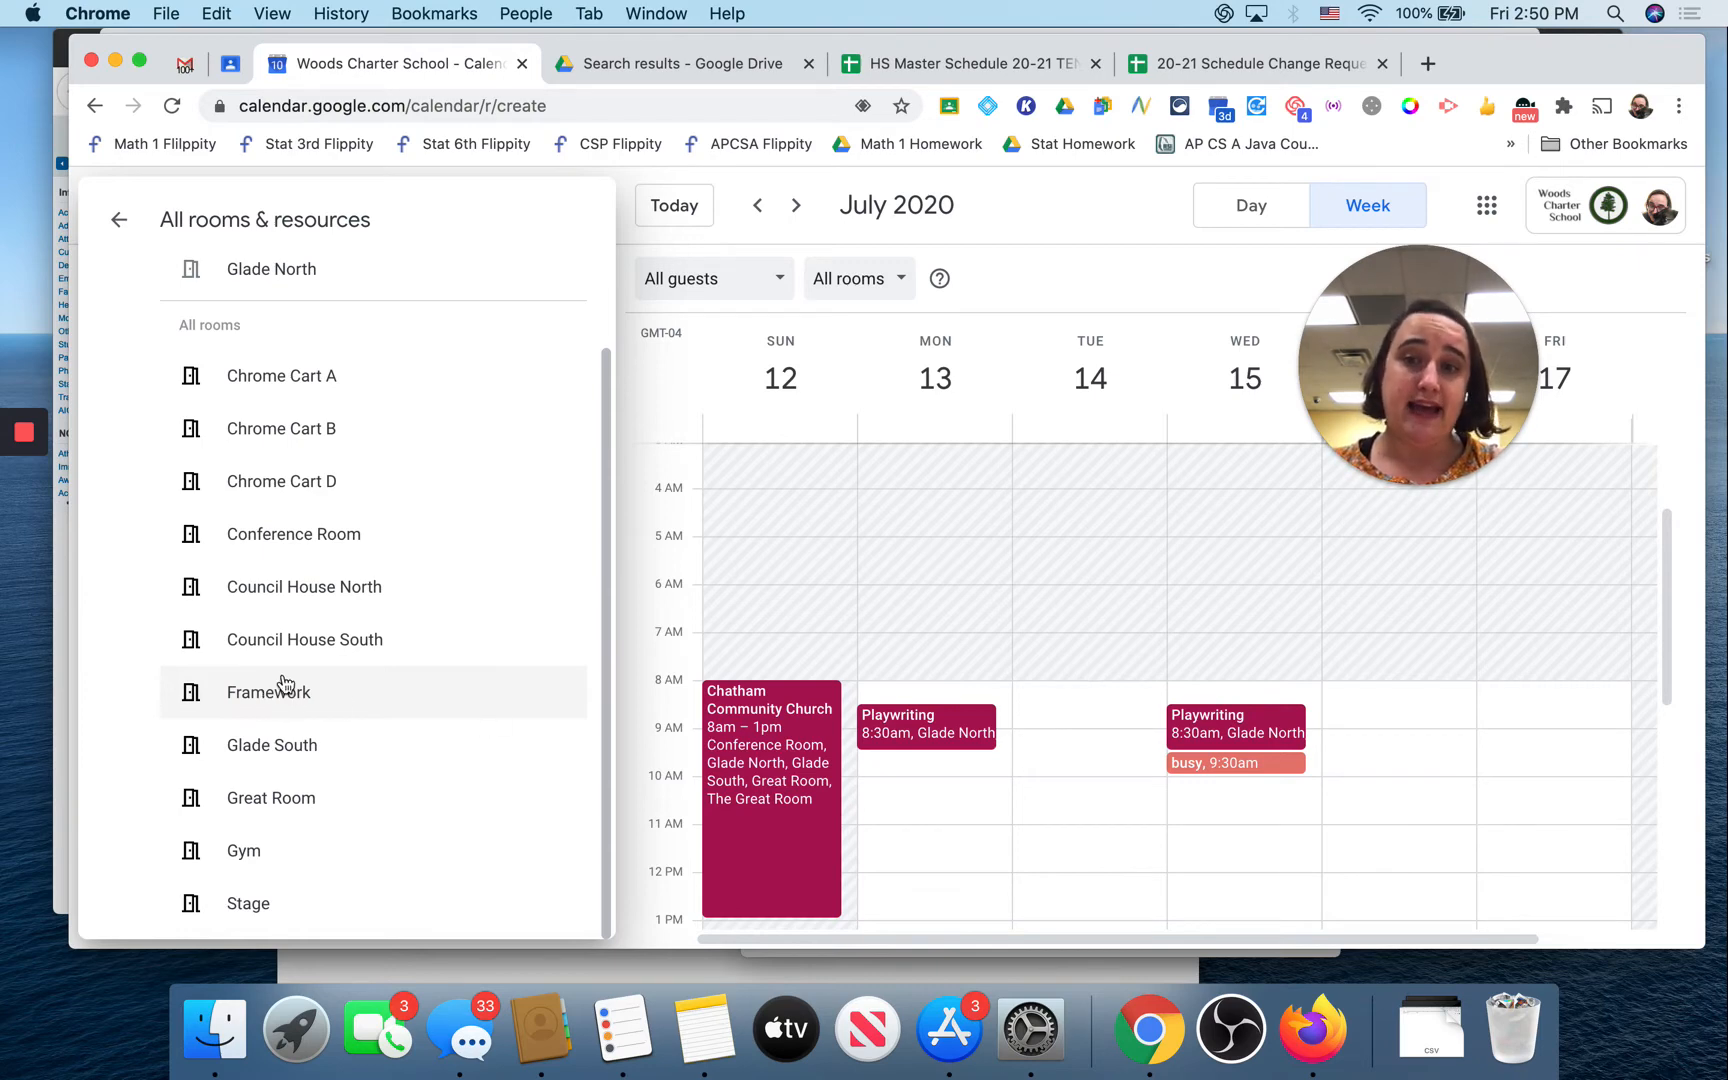
Step: Set the event location to Woods Charter School
left_click(114, 223)
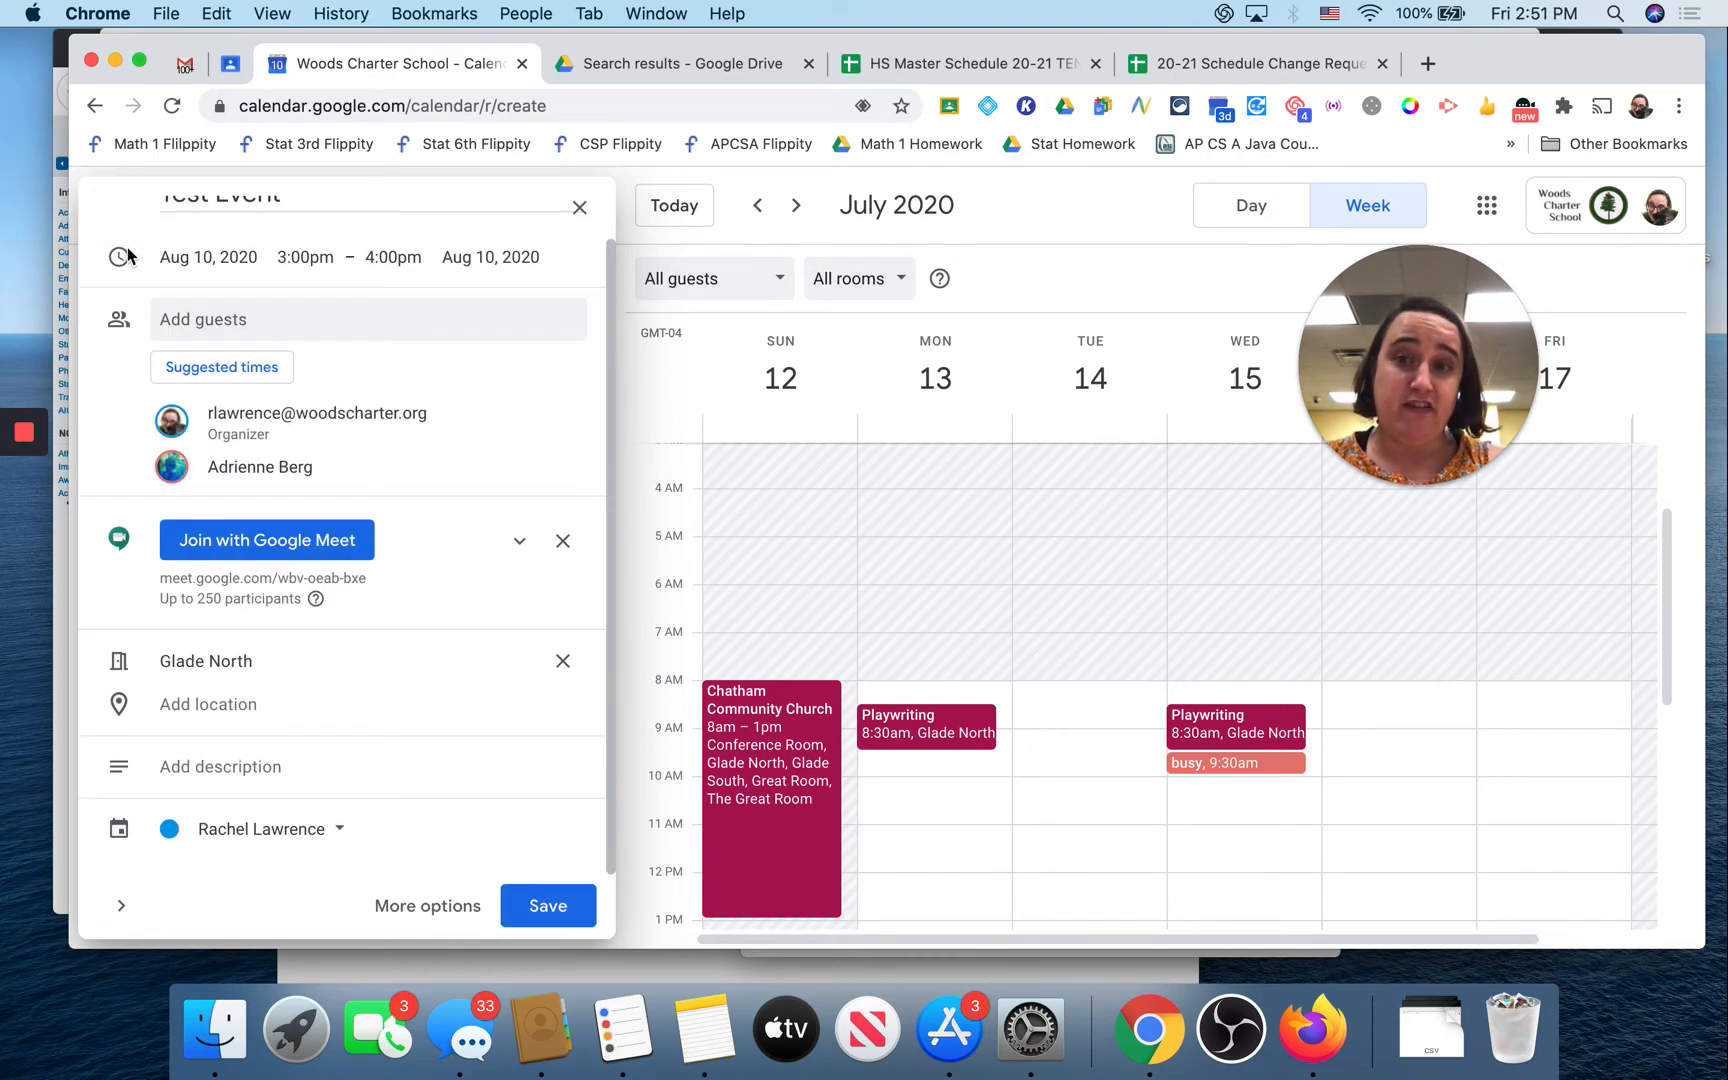
left_click(285, 704)
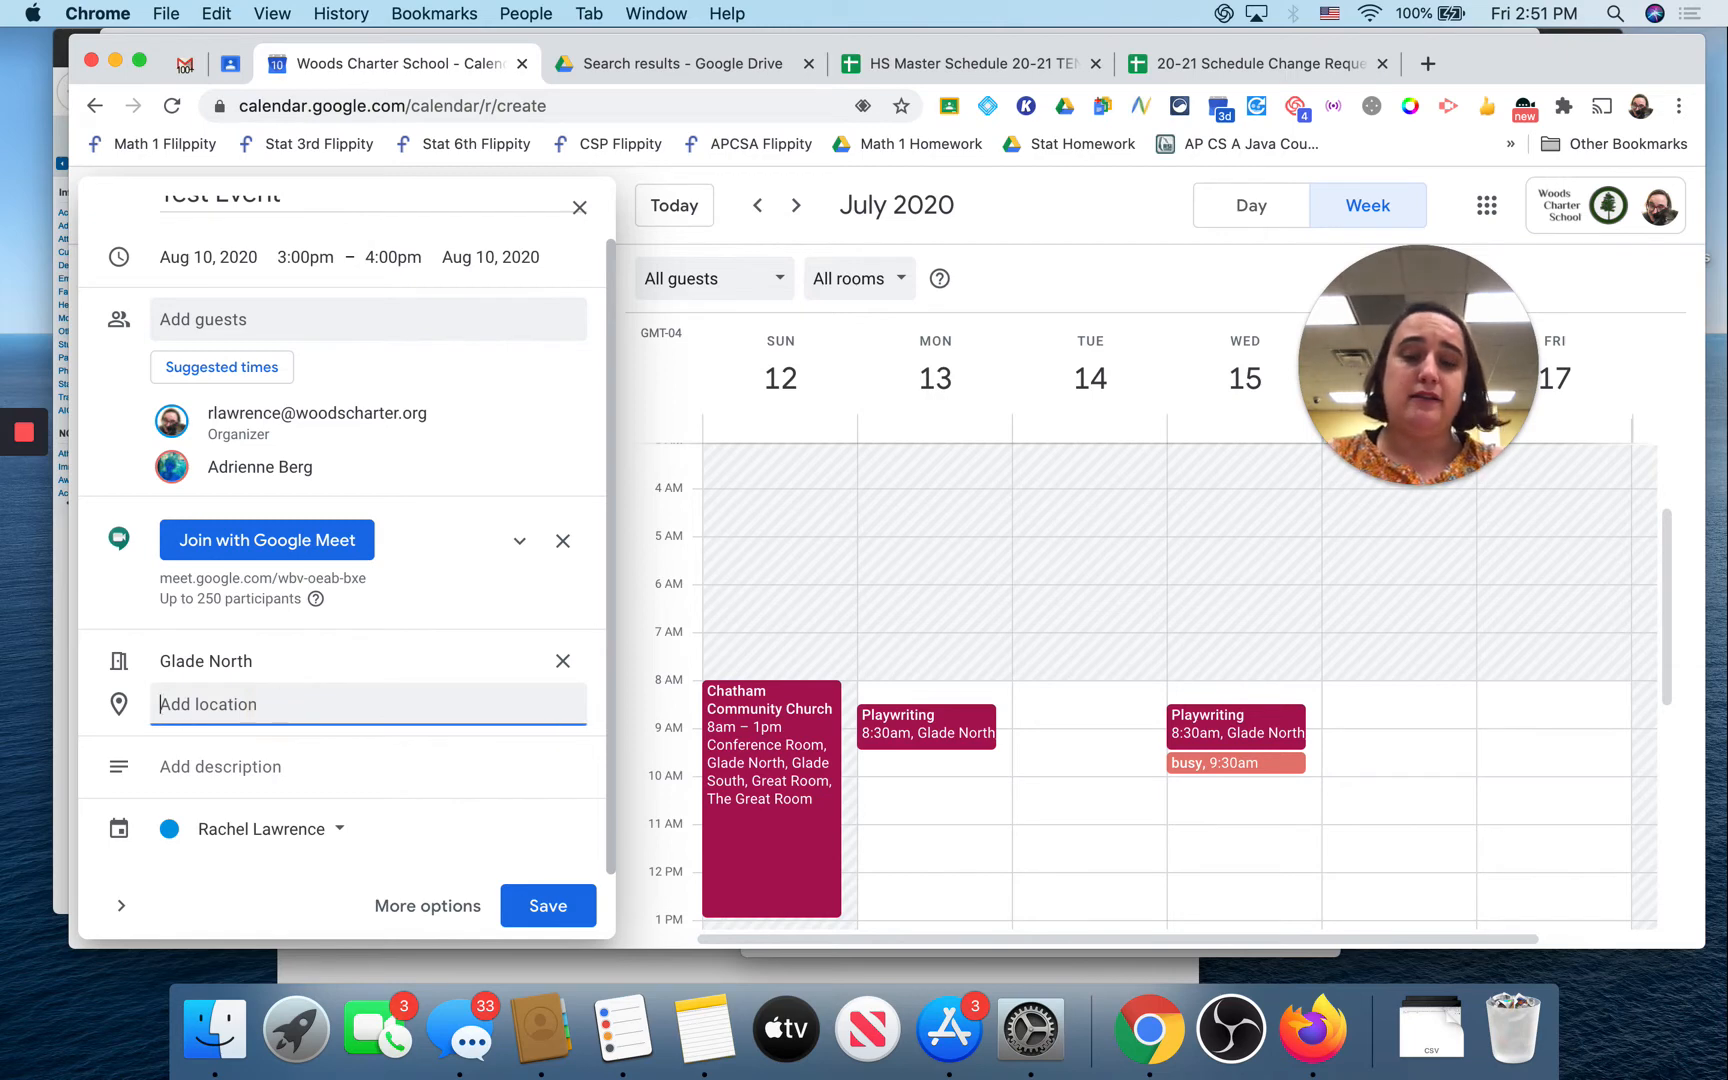
type("Woods Ch")
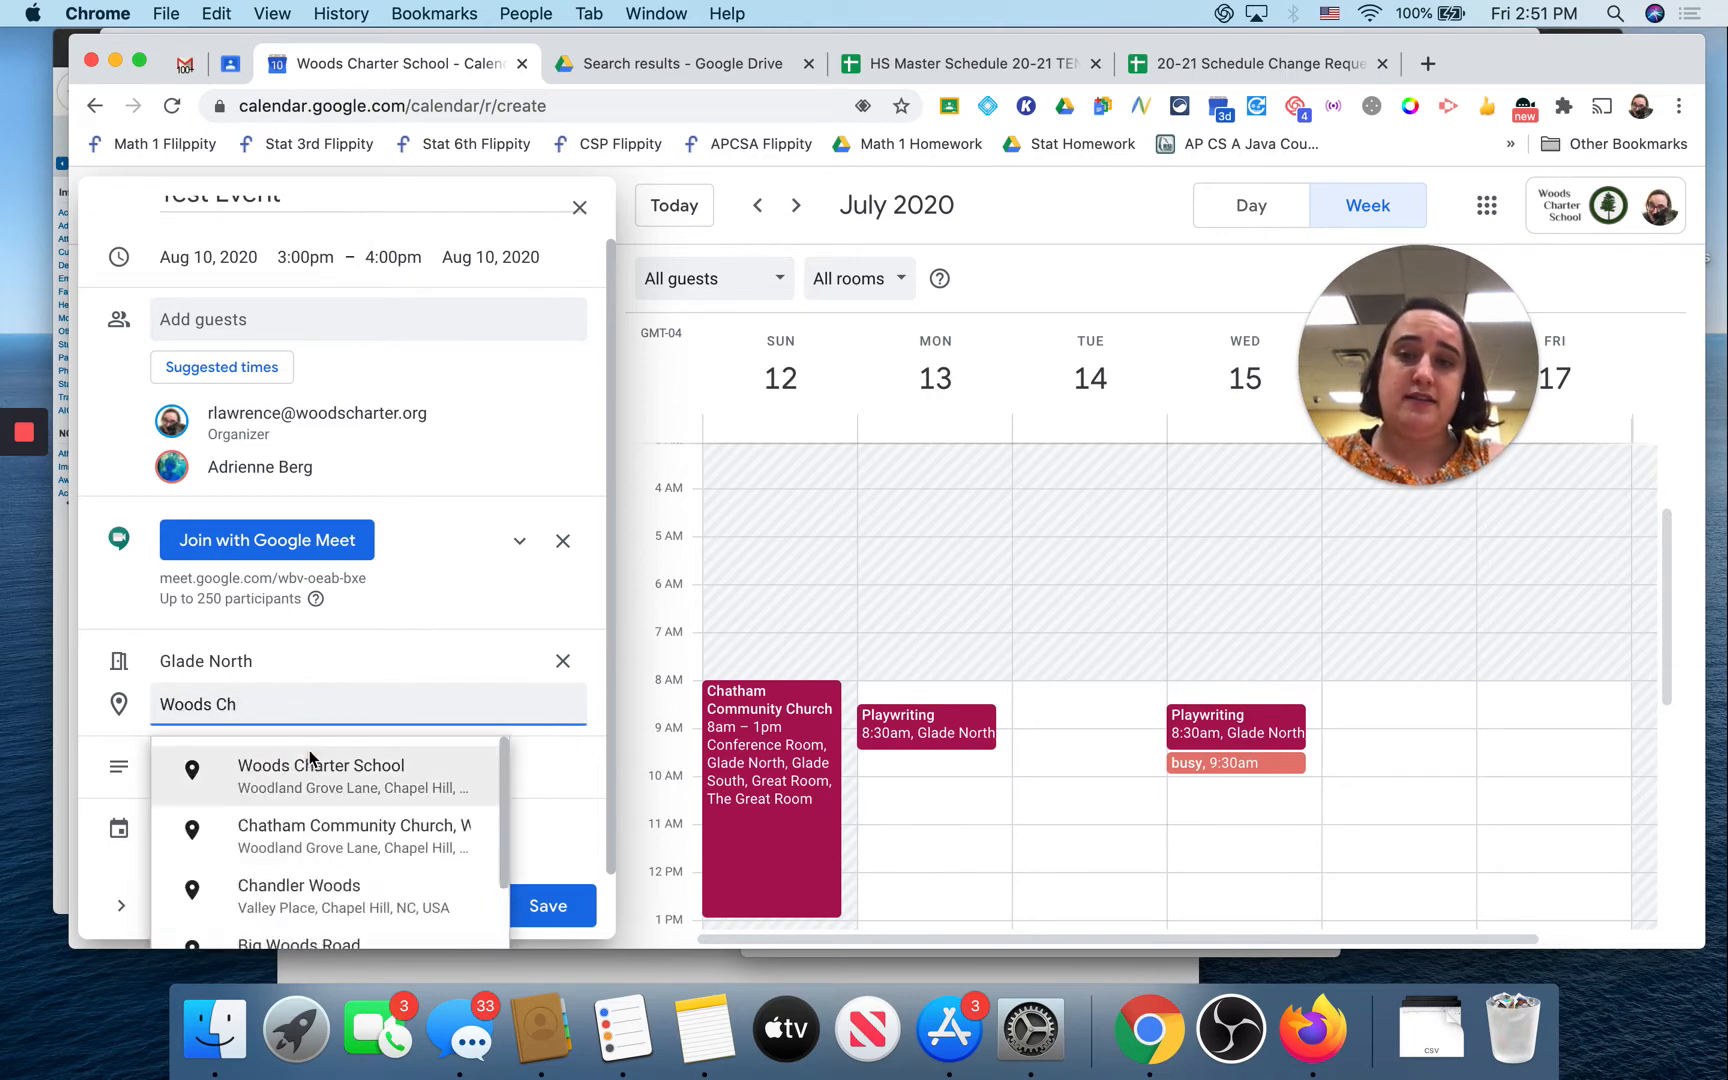
left_click(311, 765)
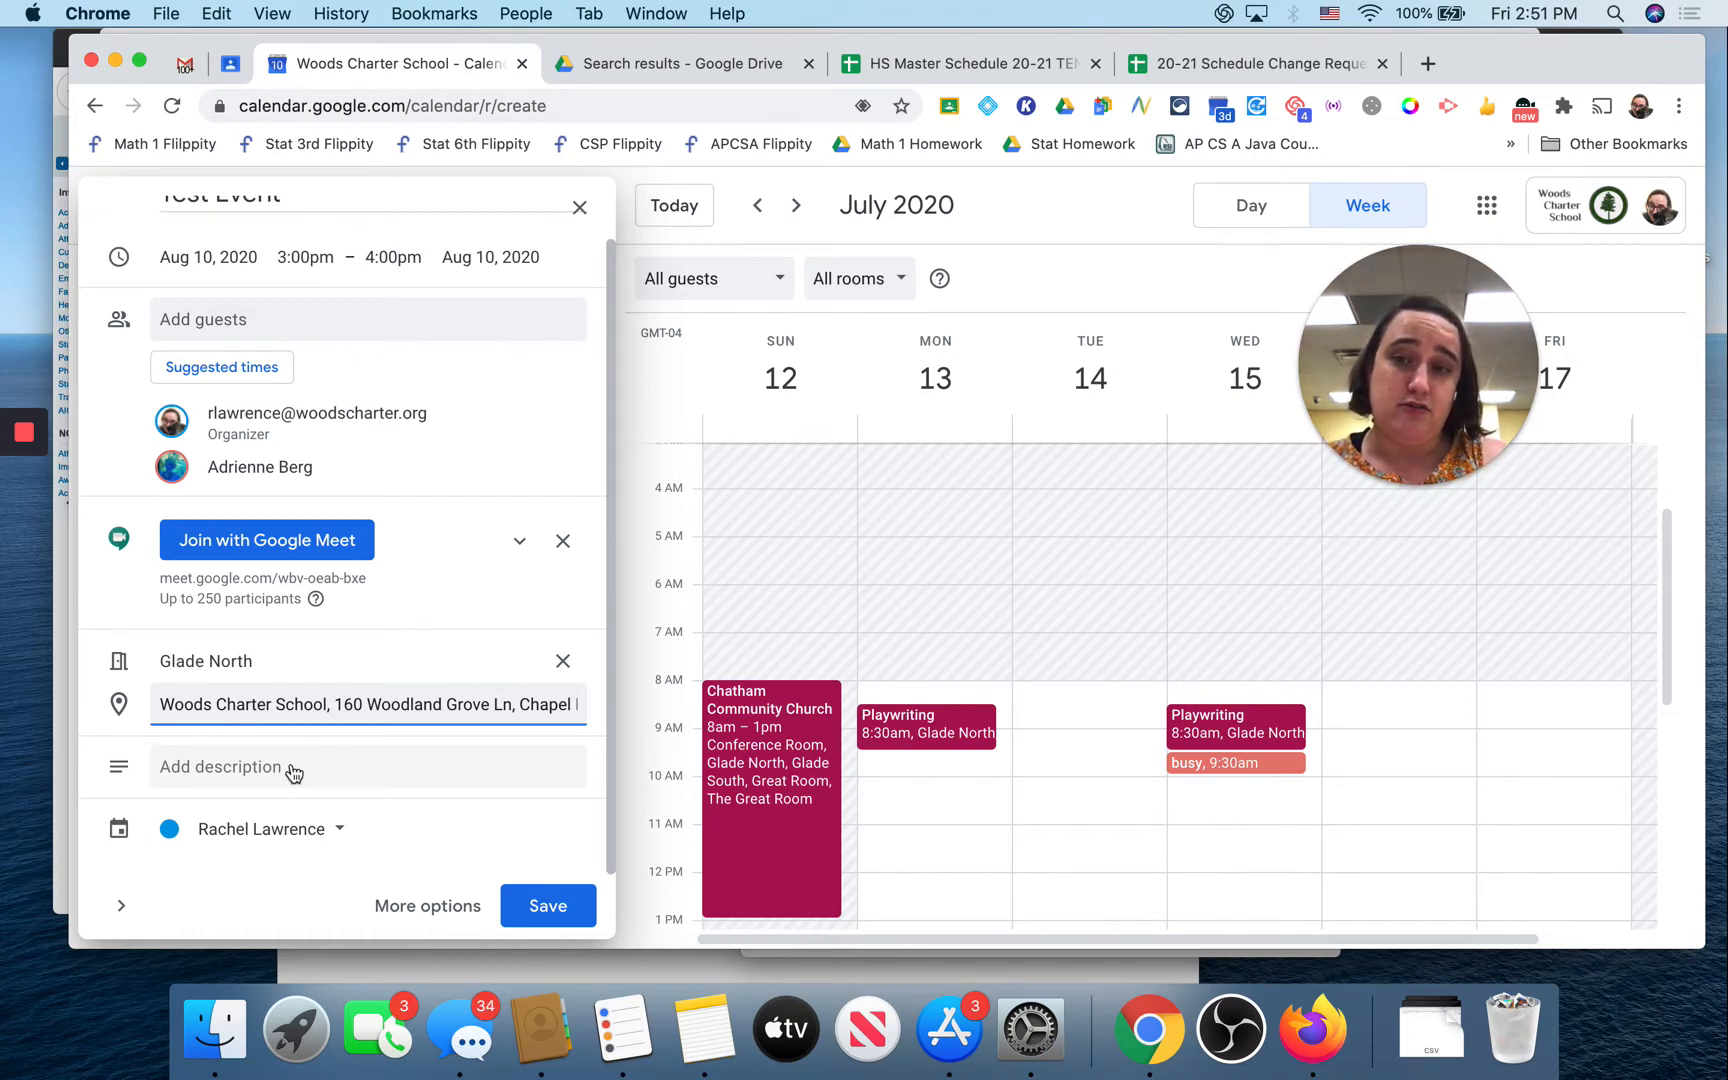
Step: Add the description 'Meet to talk about high school scheduling needs'
left_click(293, 770)
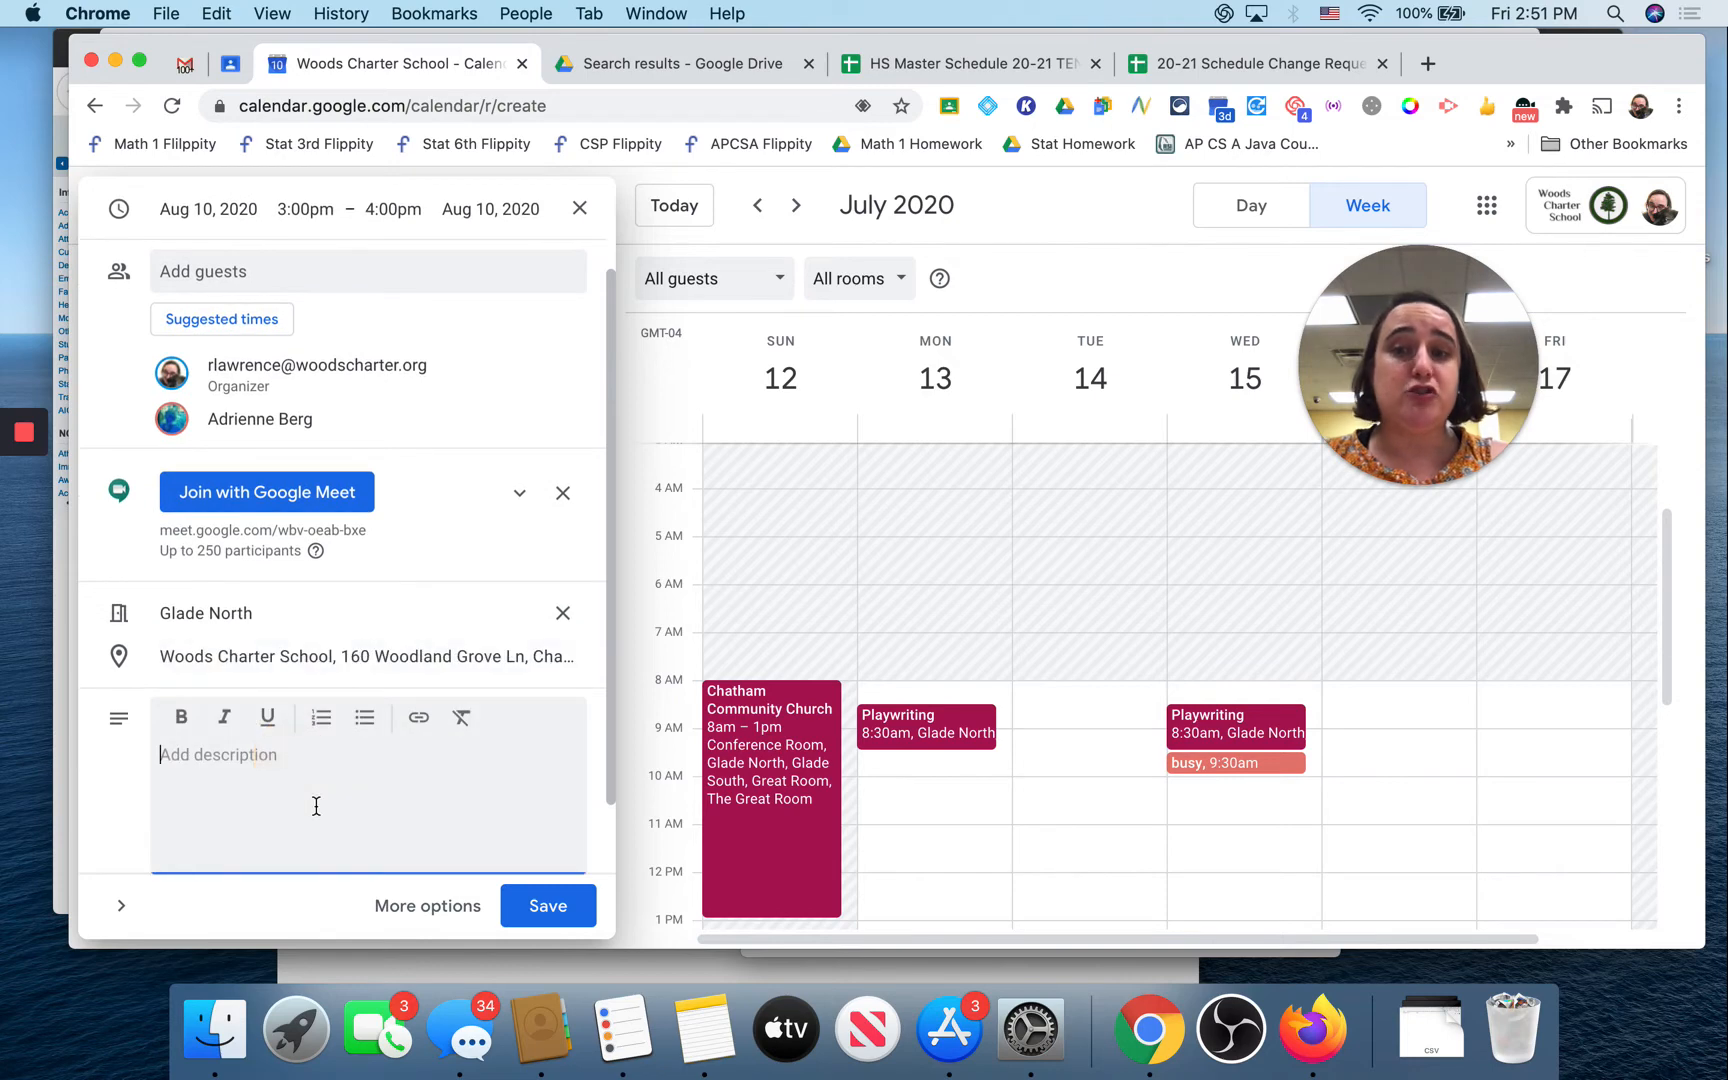
type("Meet ")
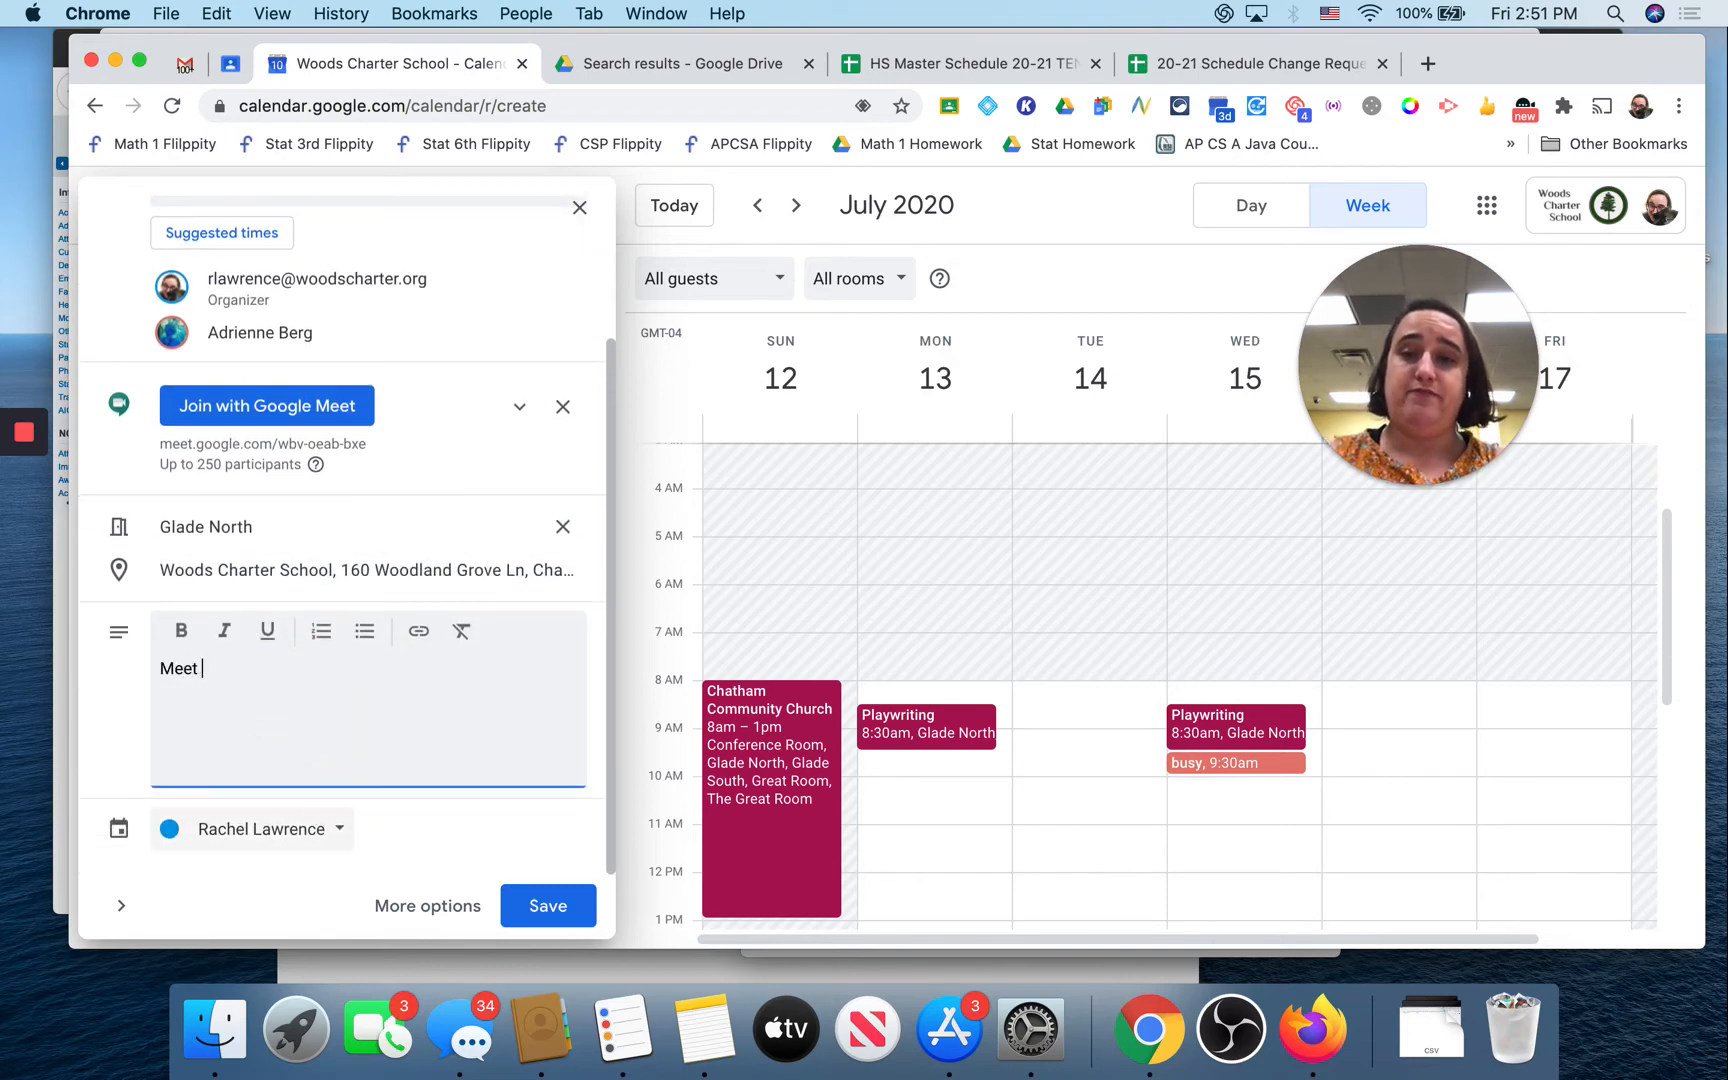
type("to talk about high schoo")
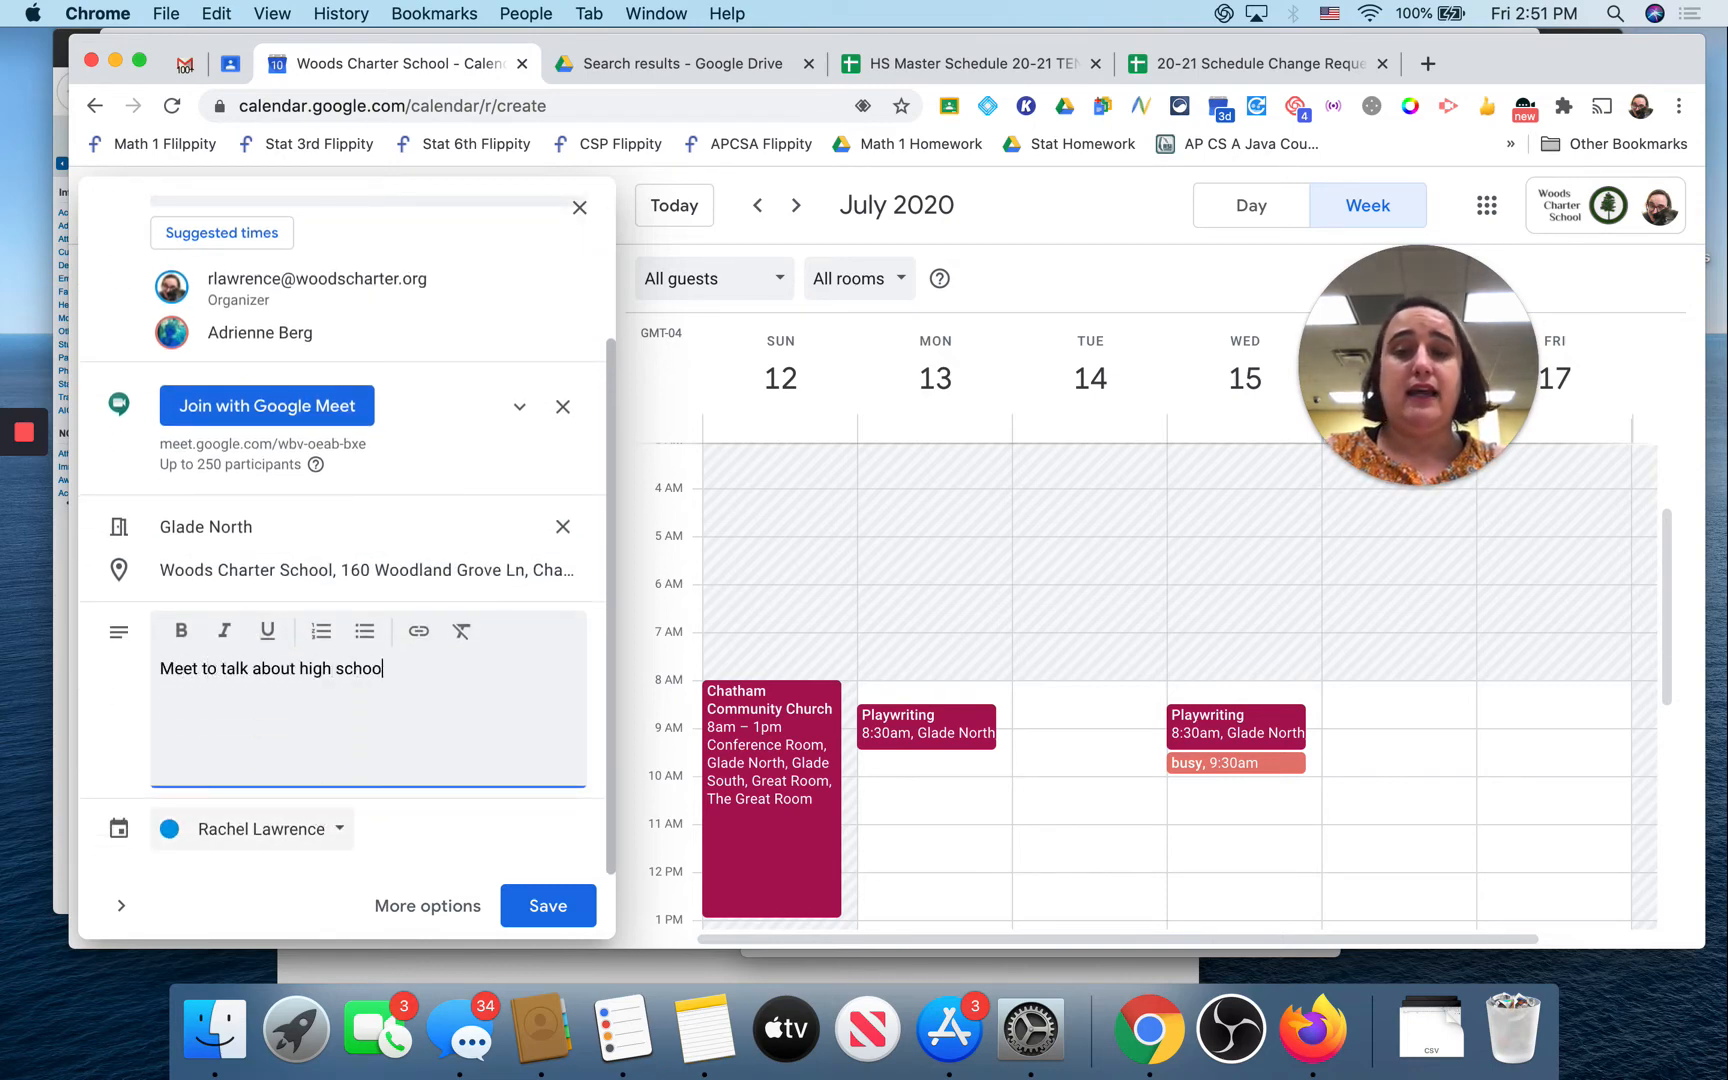
type("l schedulin")
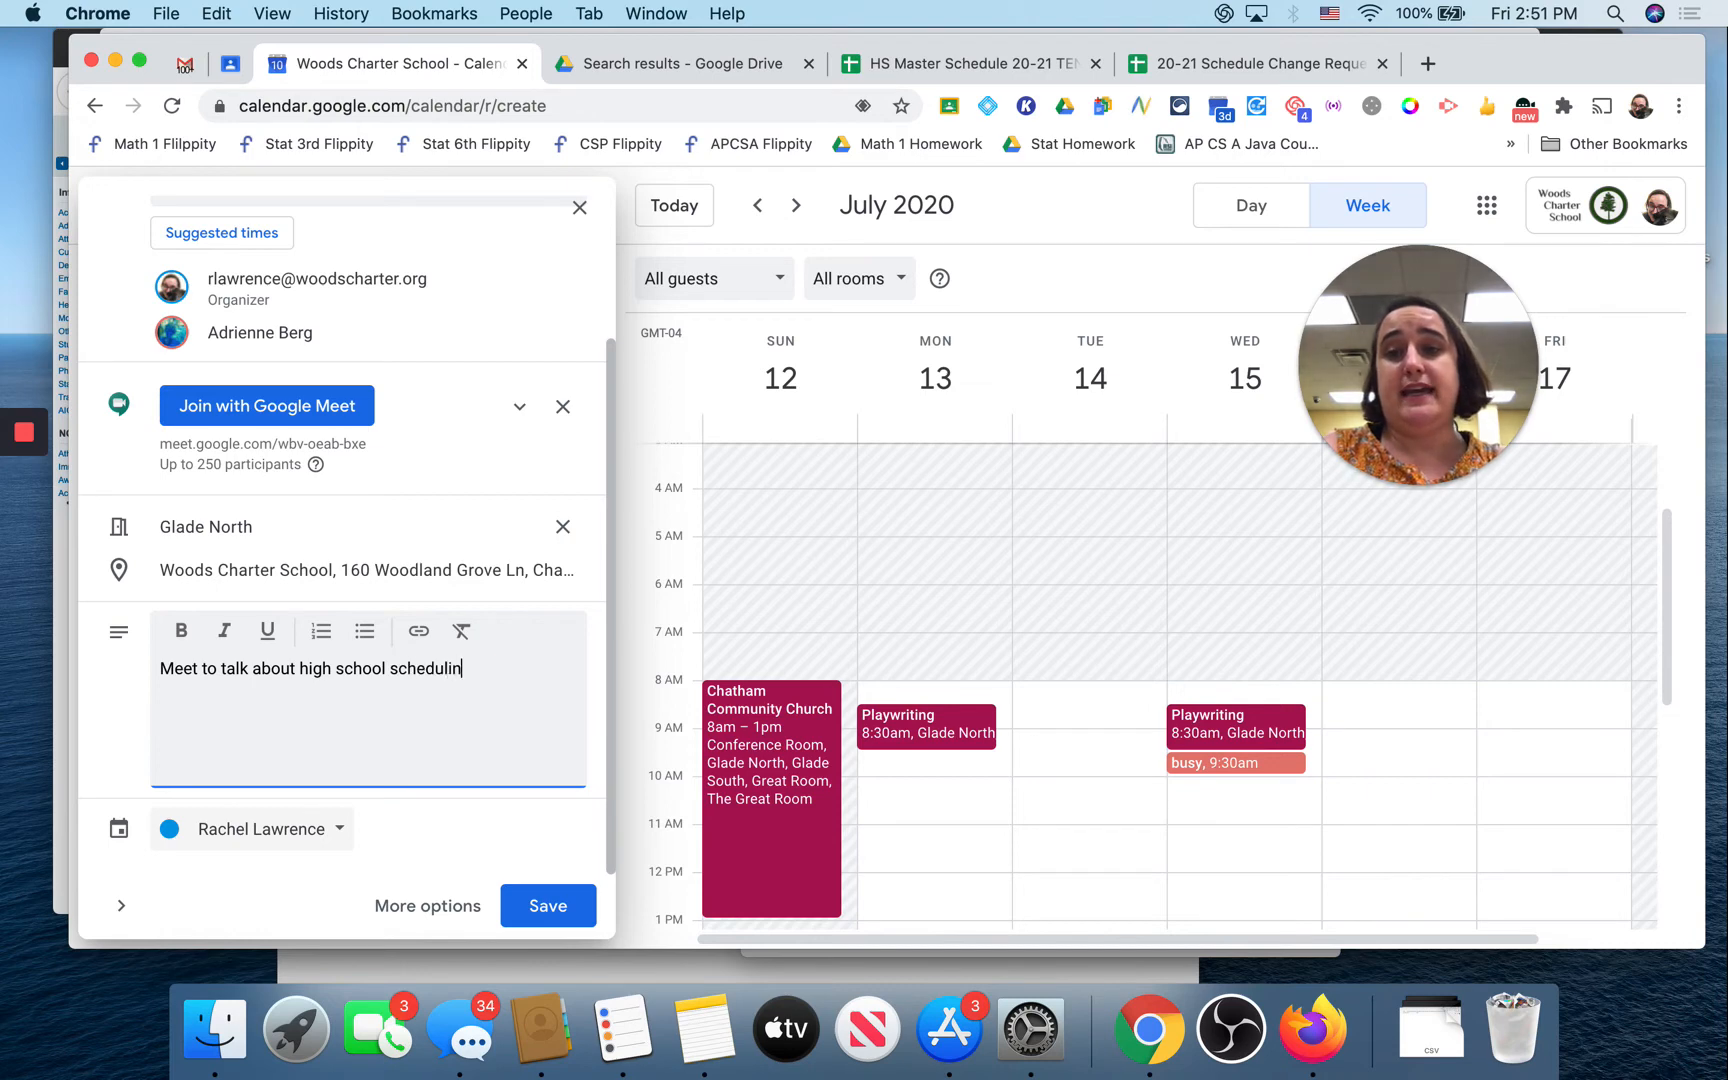
type("g needs.")
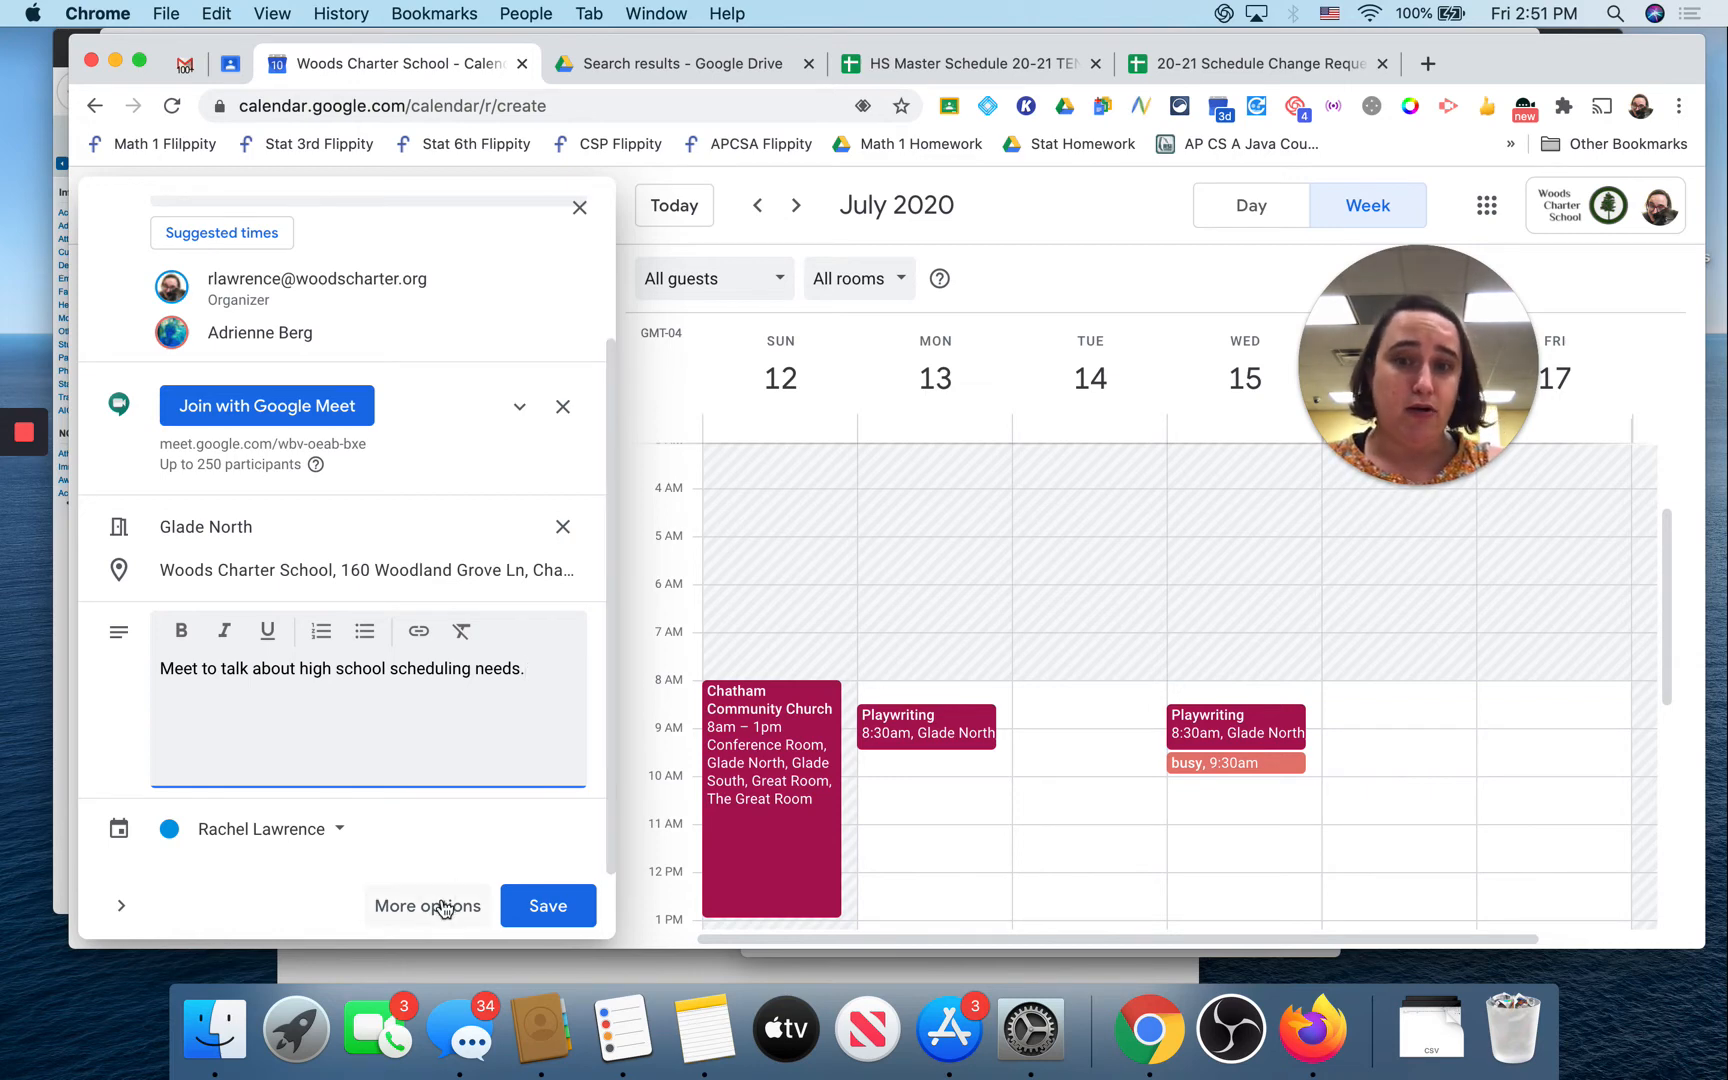
scroll(511, 585, "up", 3)
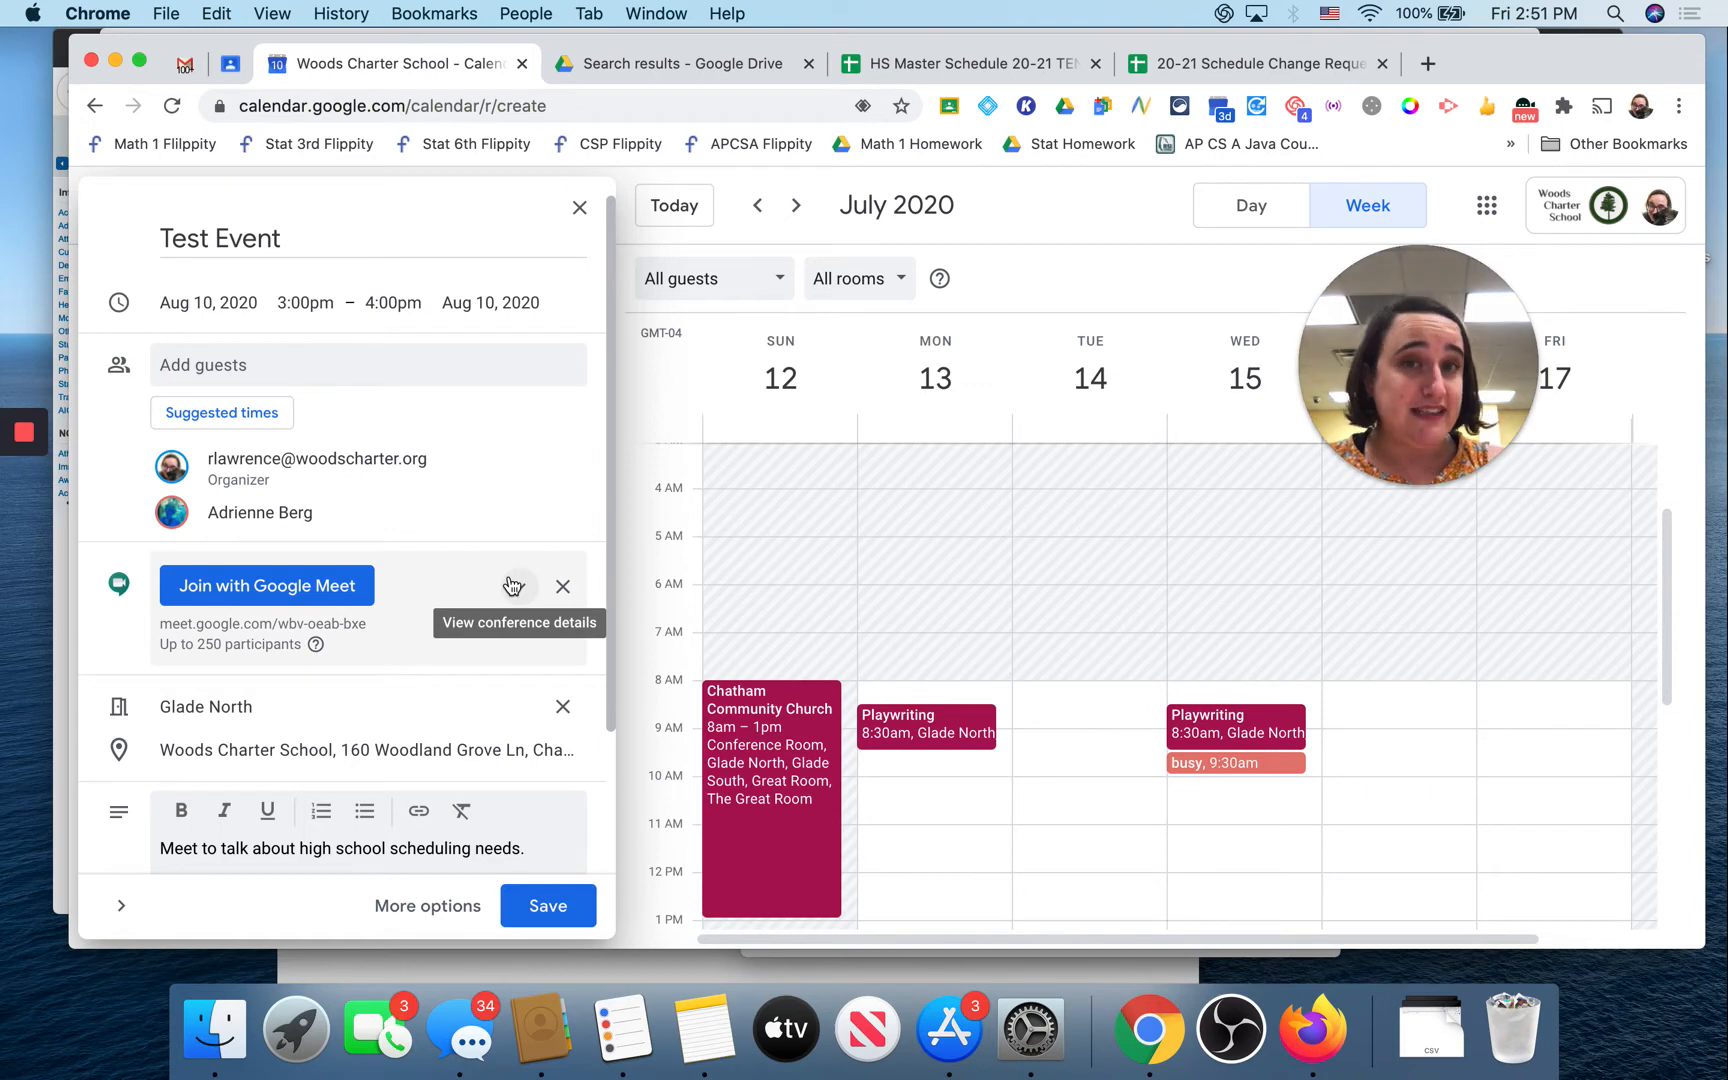
scroll(511, 585, "down", 3)
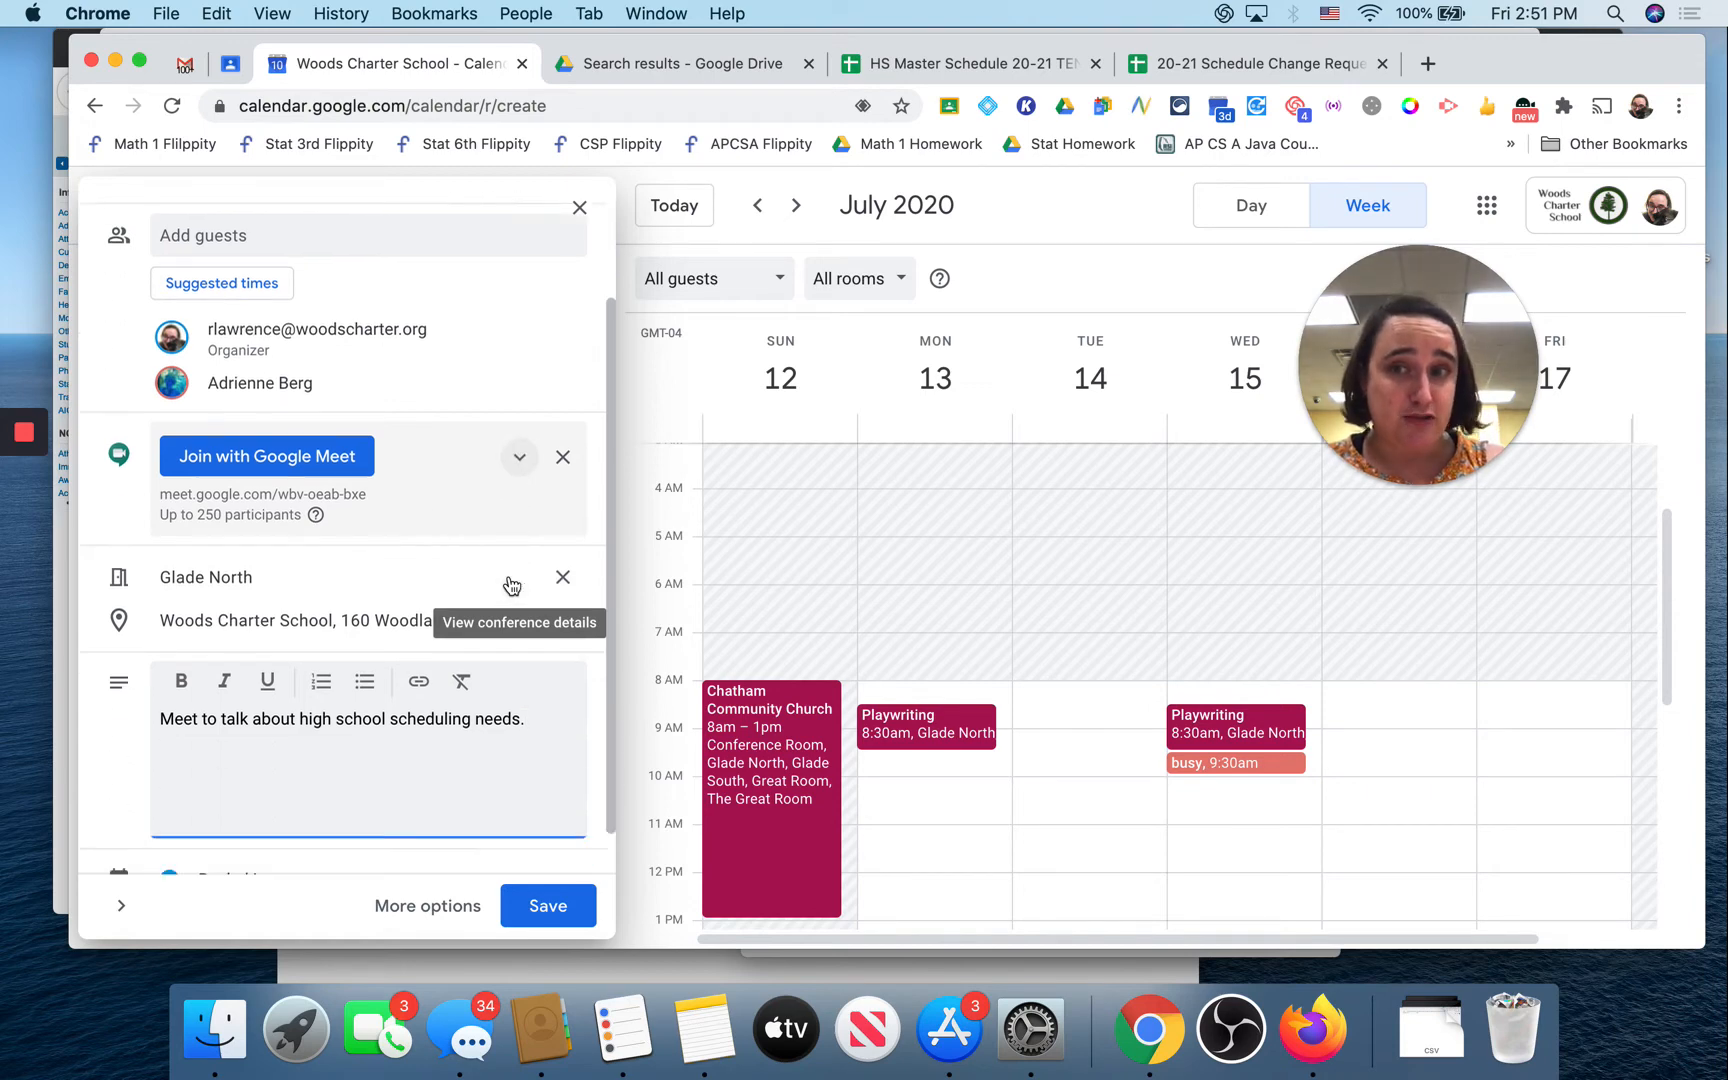
Step: Open Test Event's full editing page
left_click(399, 914)
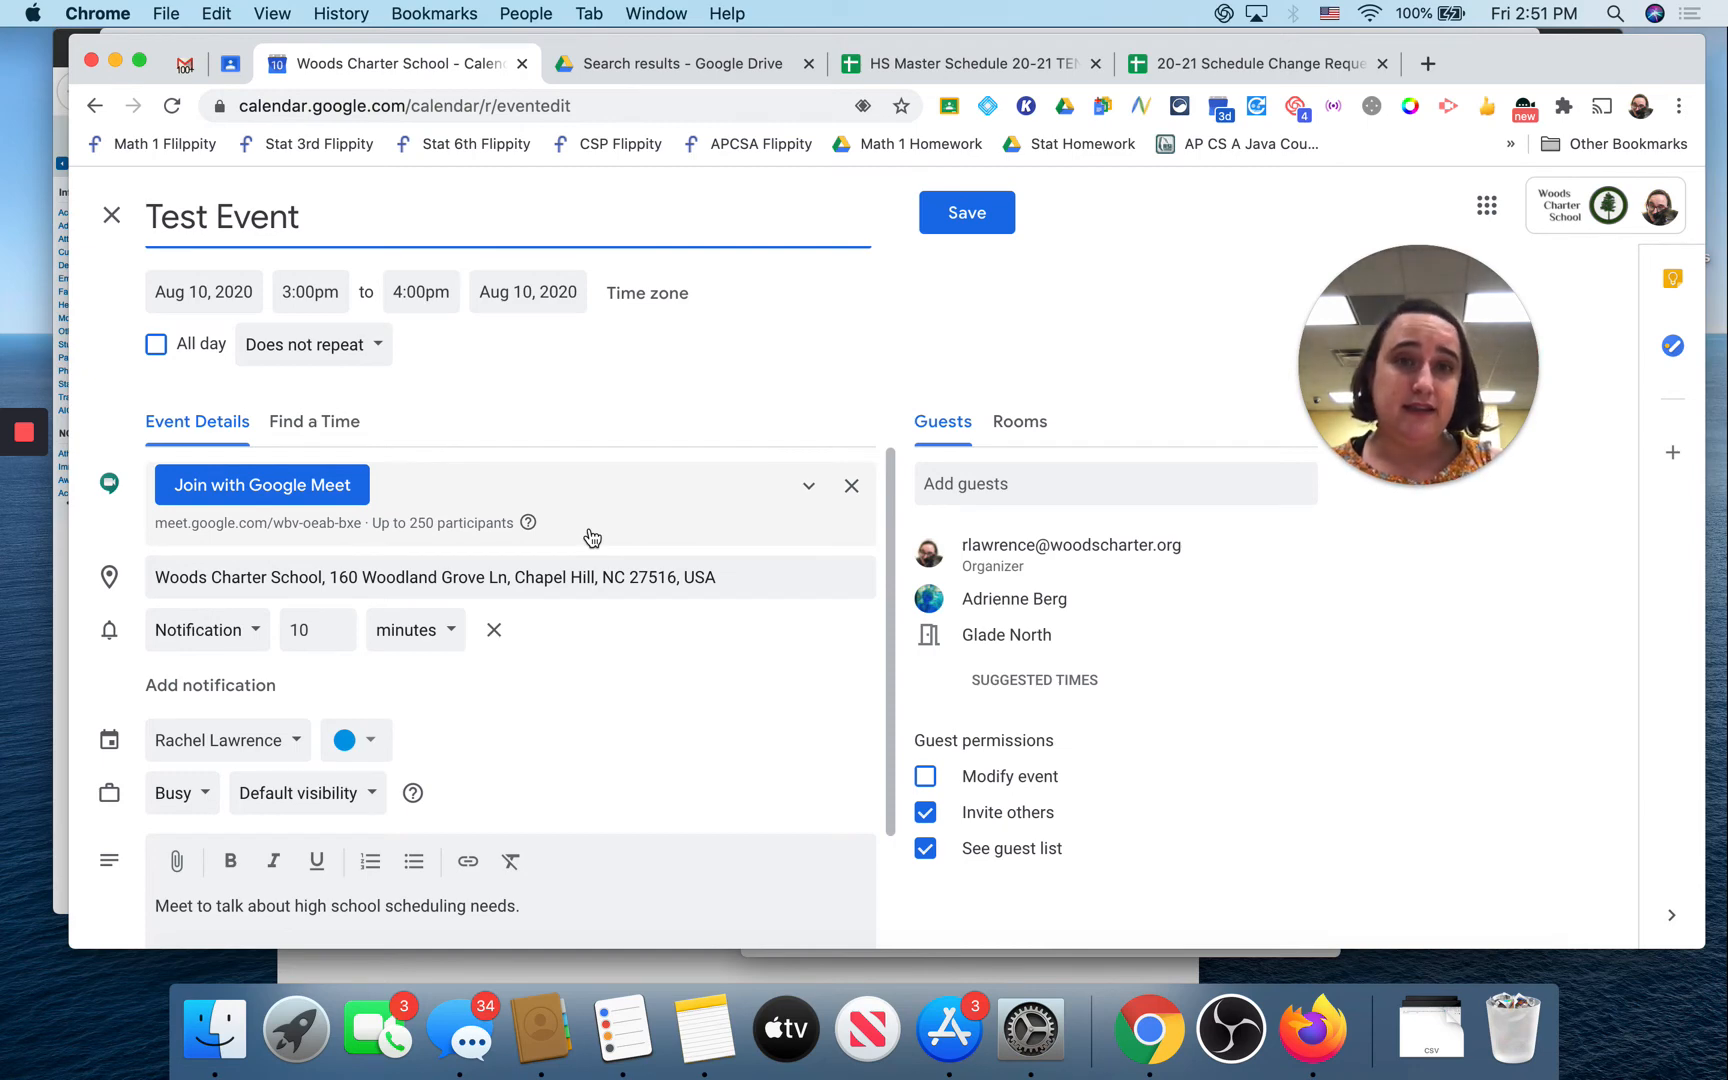
scroll(591, 537, "down", 2)
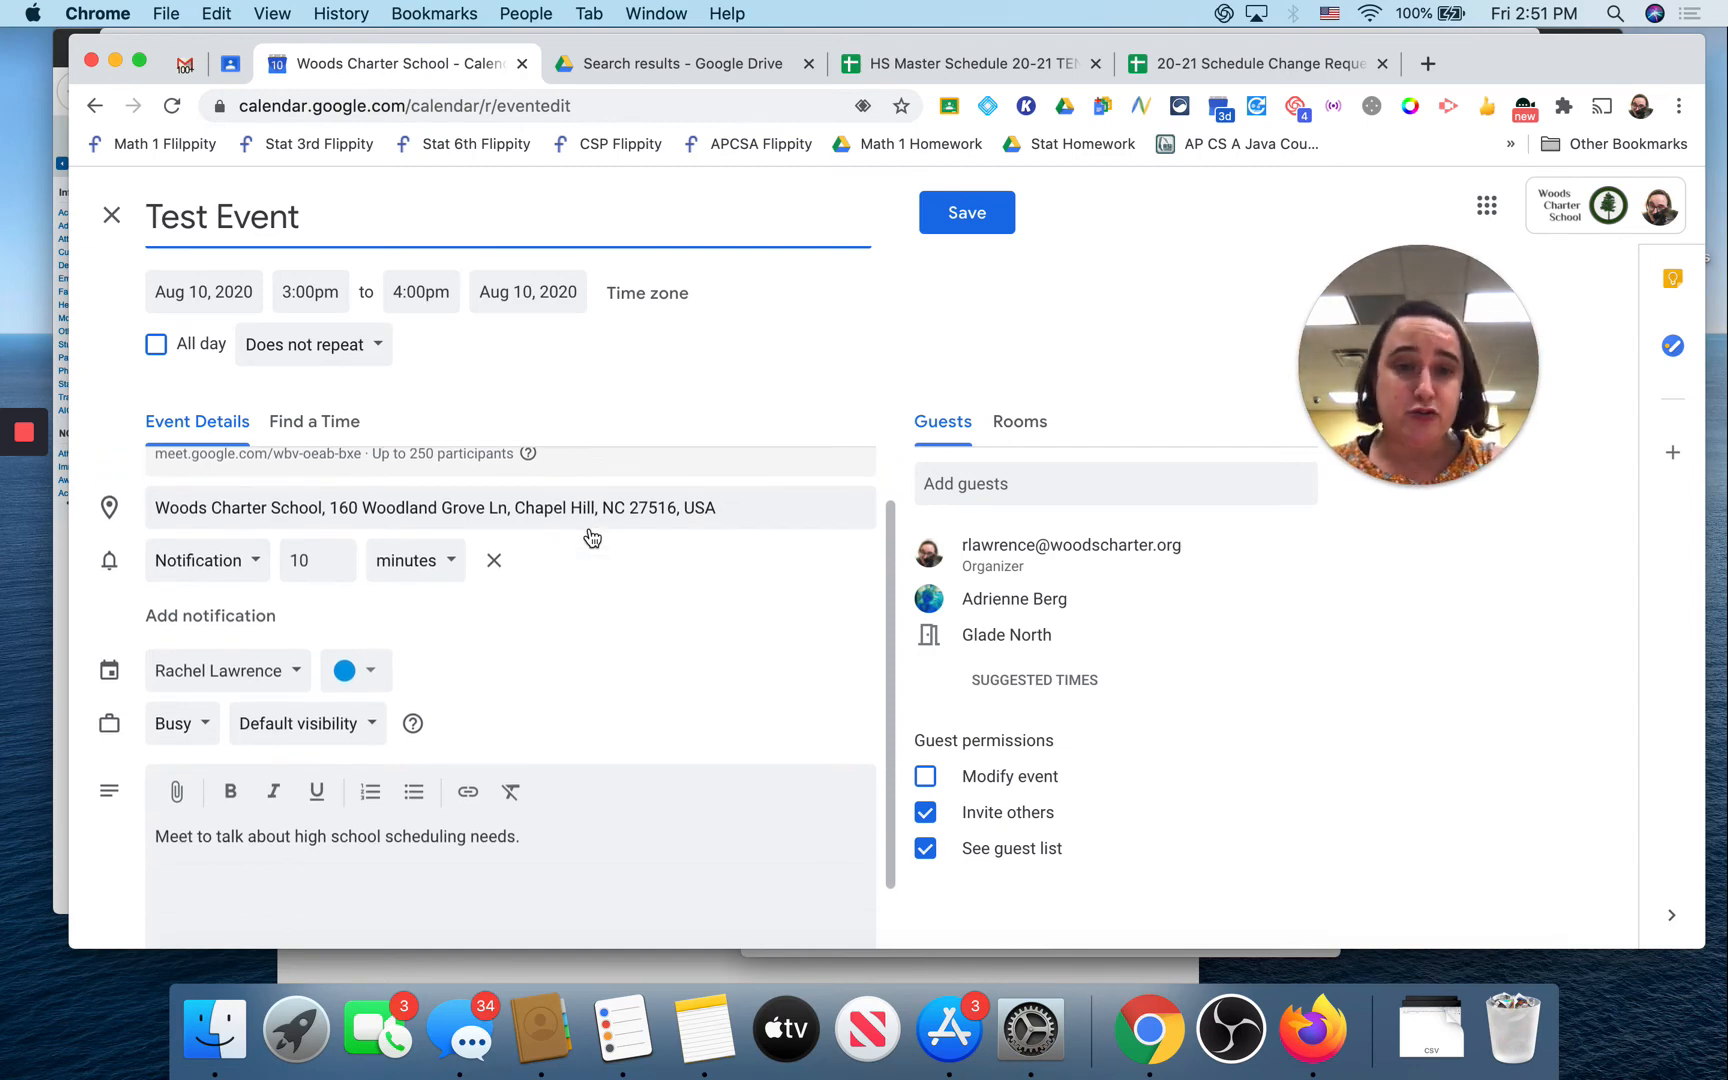
scroll(590, 536, "up", 2)
scroll(578, 672, "down", 1)
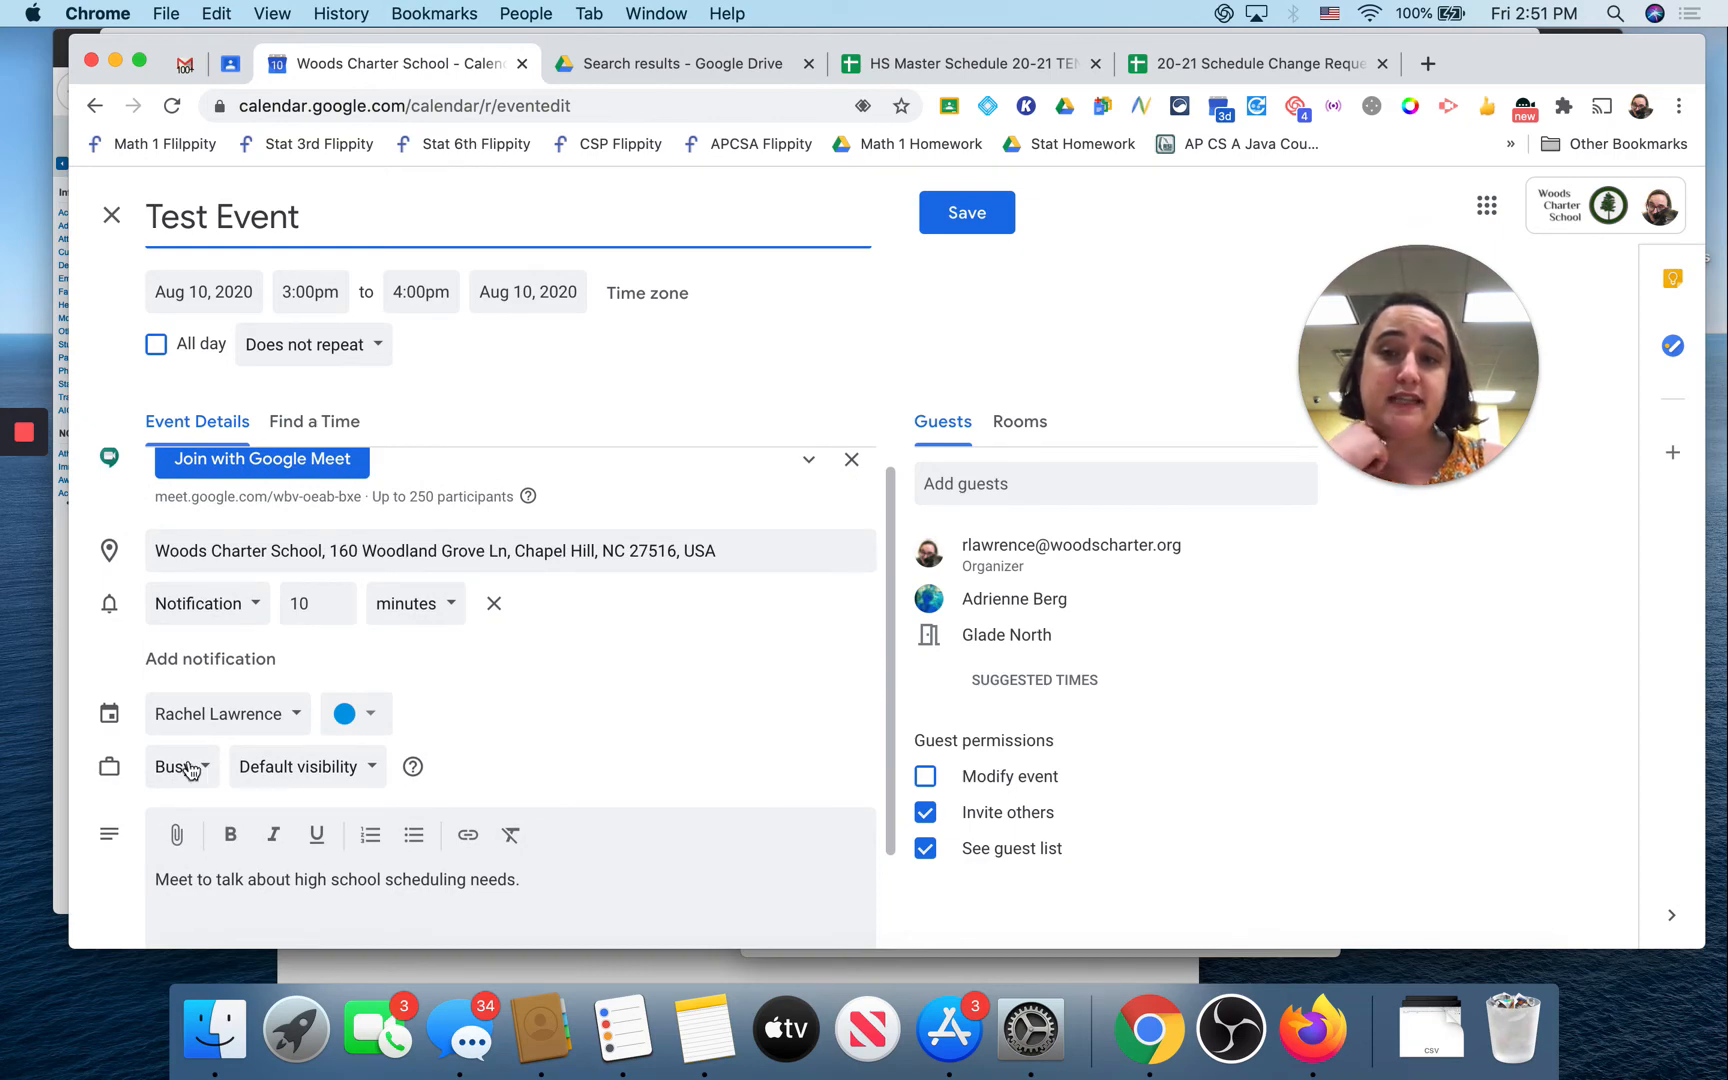
scroll(190, 768, "down", 1)
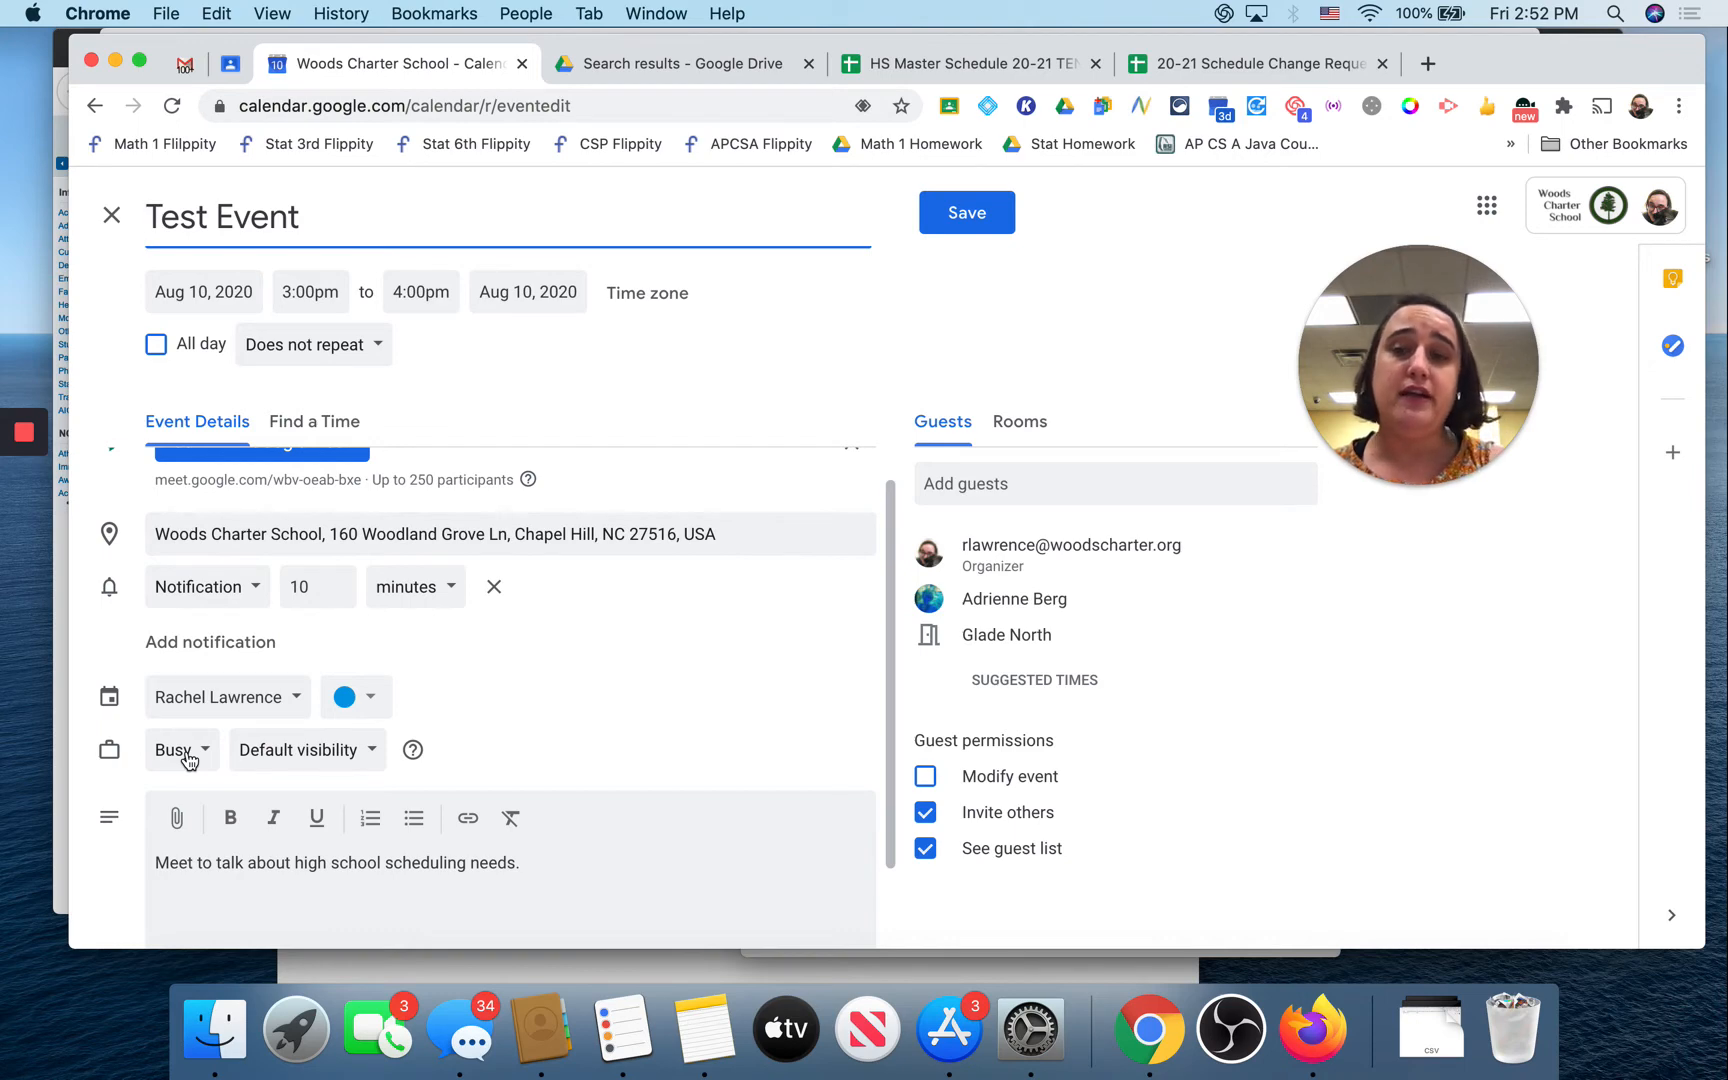
Step: Keep the event's availability as Busy and set its visibility to Public
left_click(188, 758)
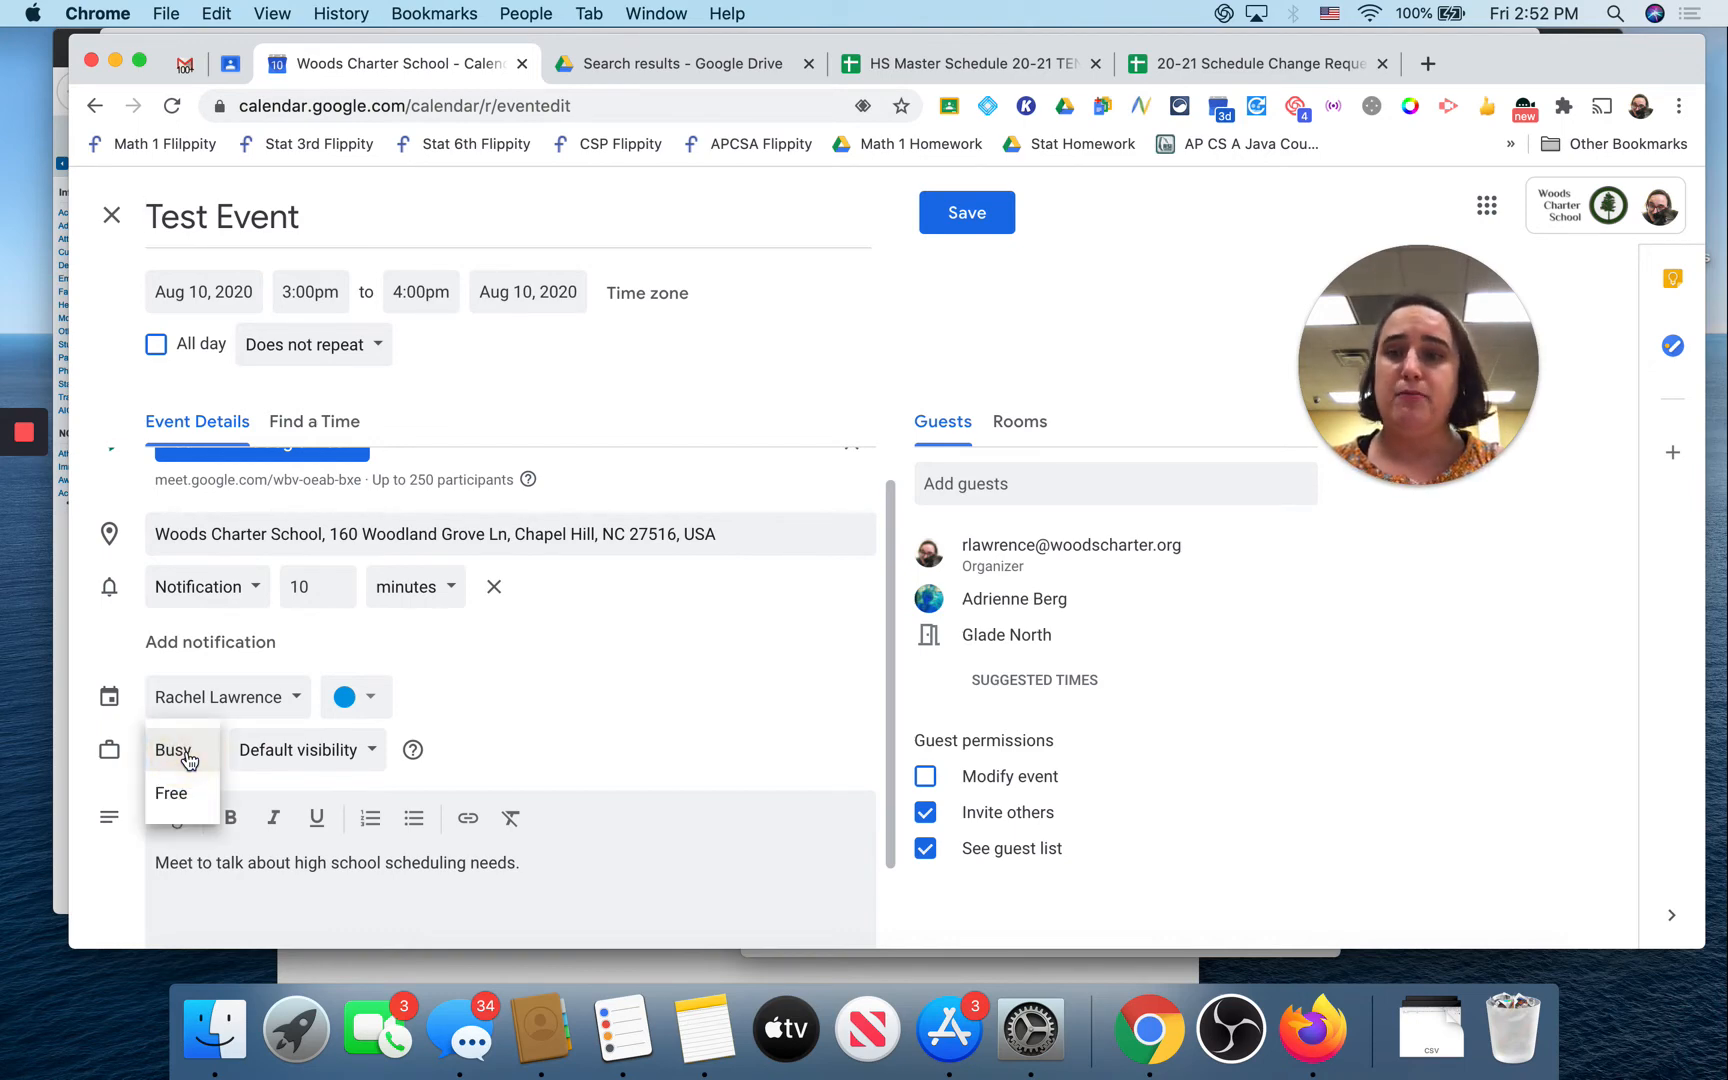
left_click(183, 752)
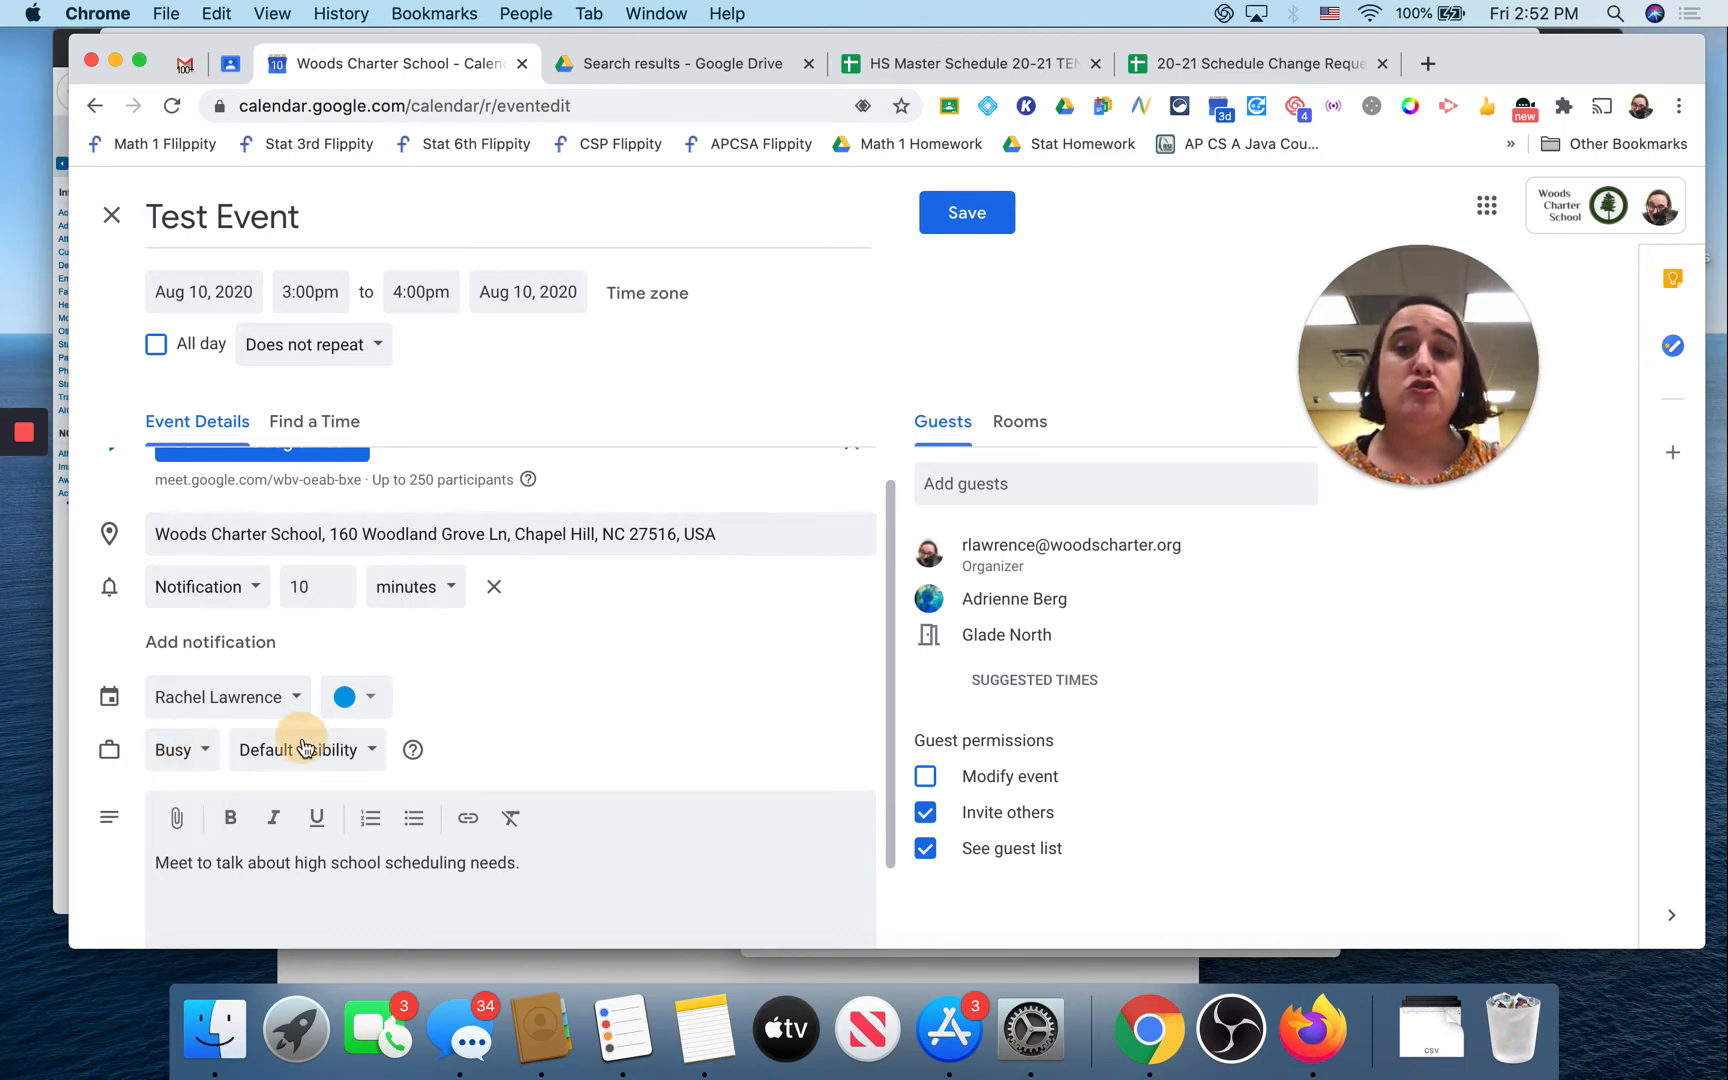
left_click(298, 750)
left_click(300, 794)
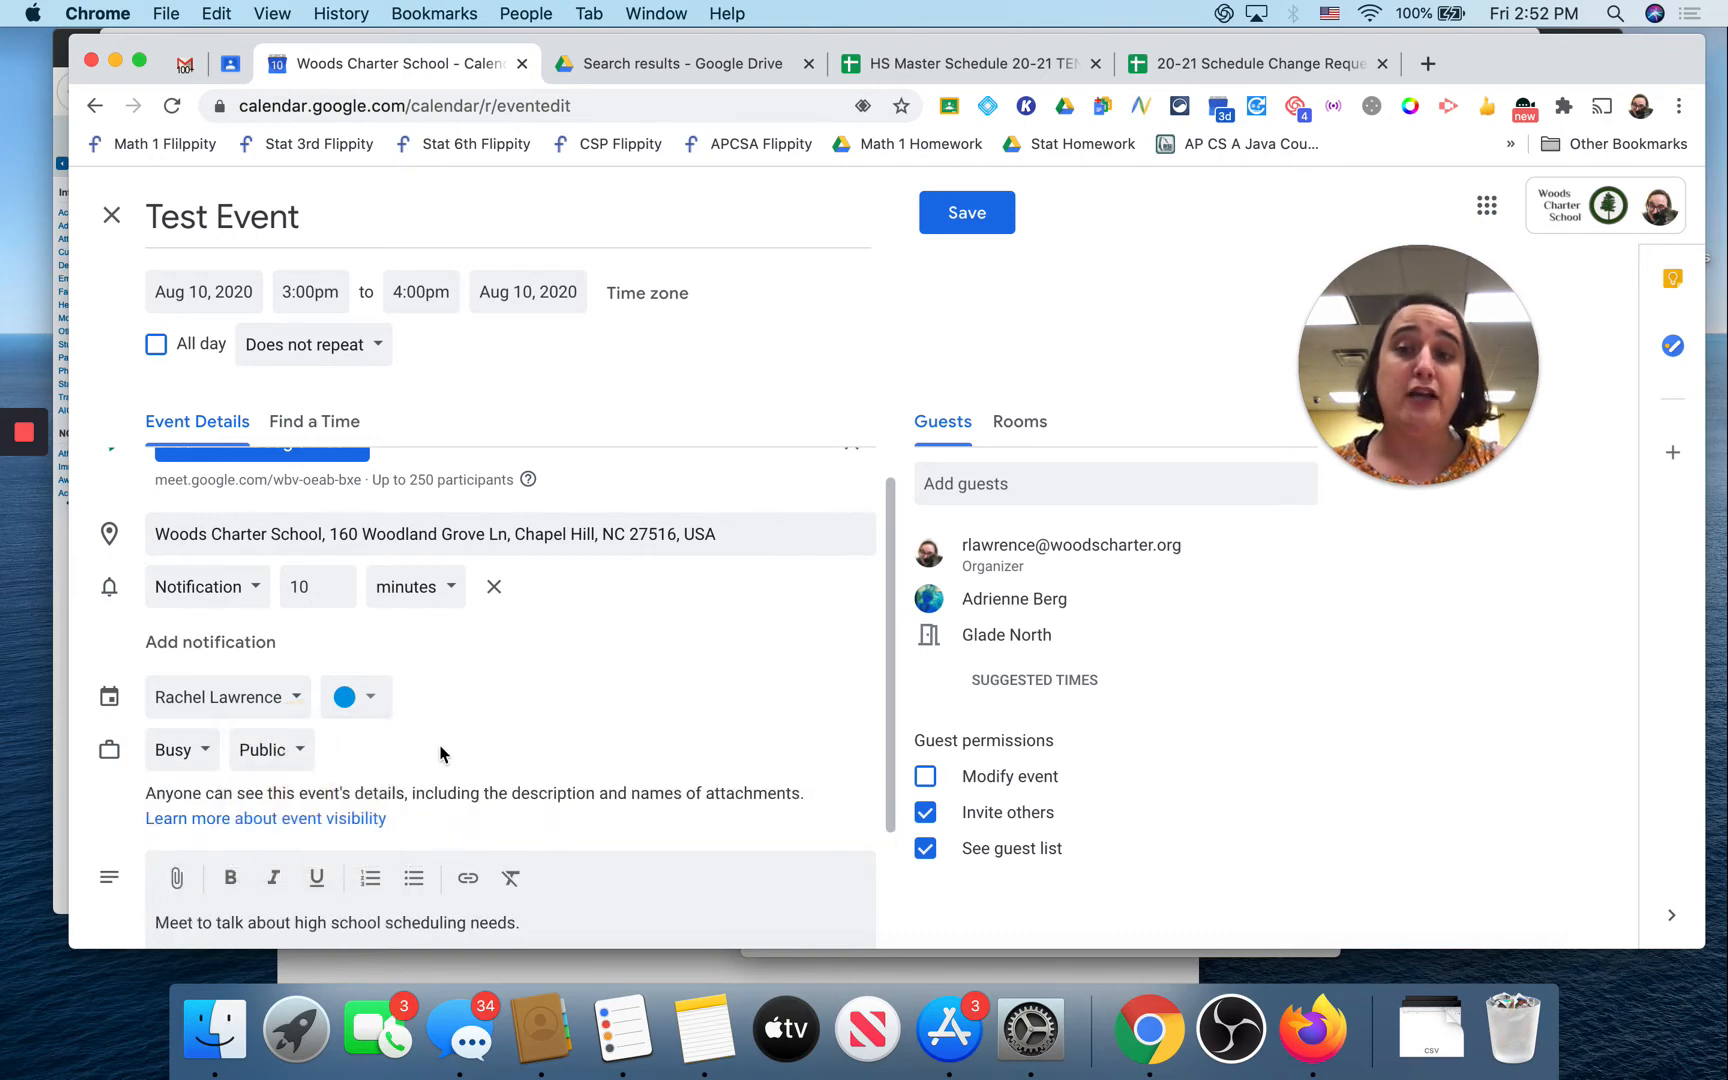
scroll(478, 652, "down", 1)
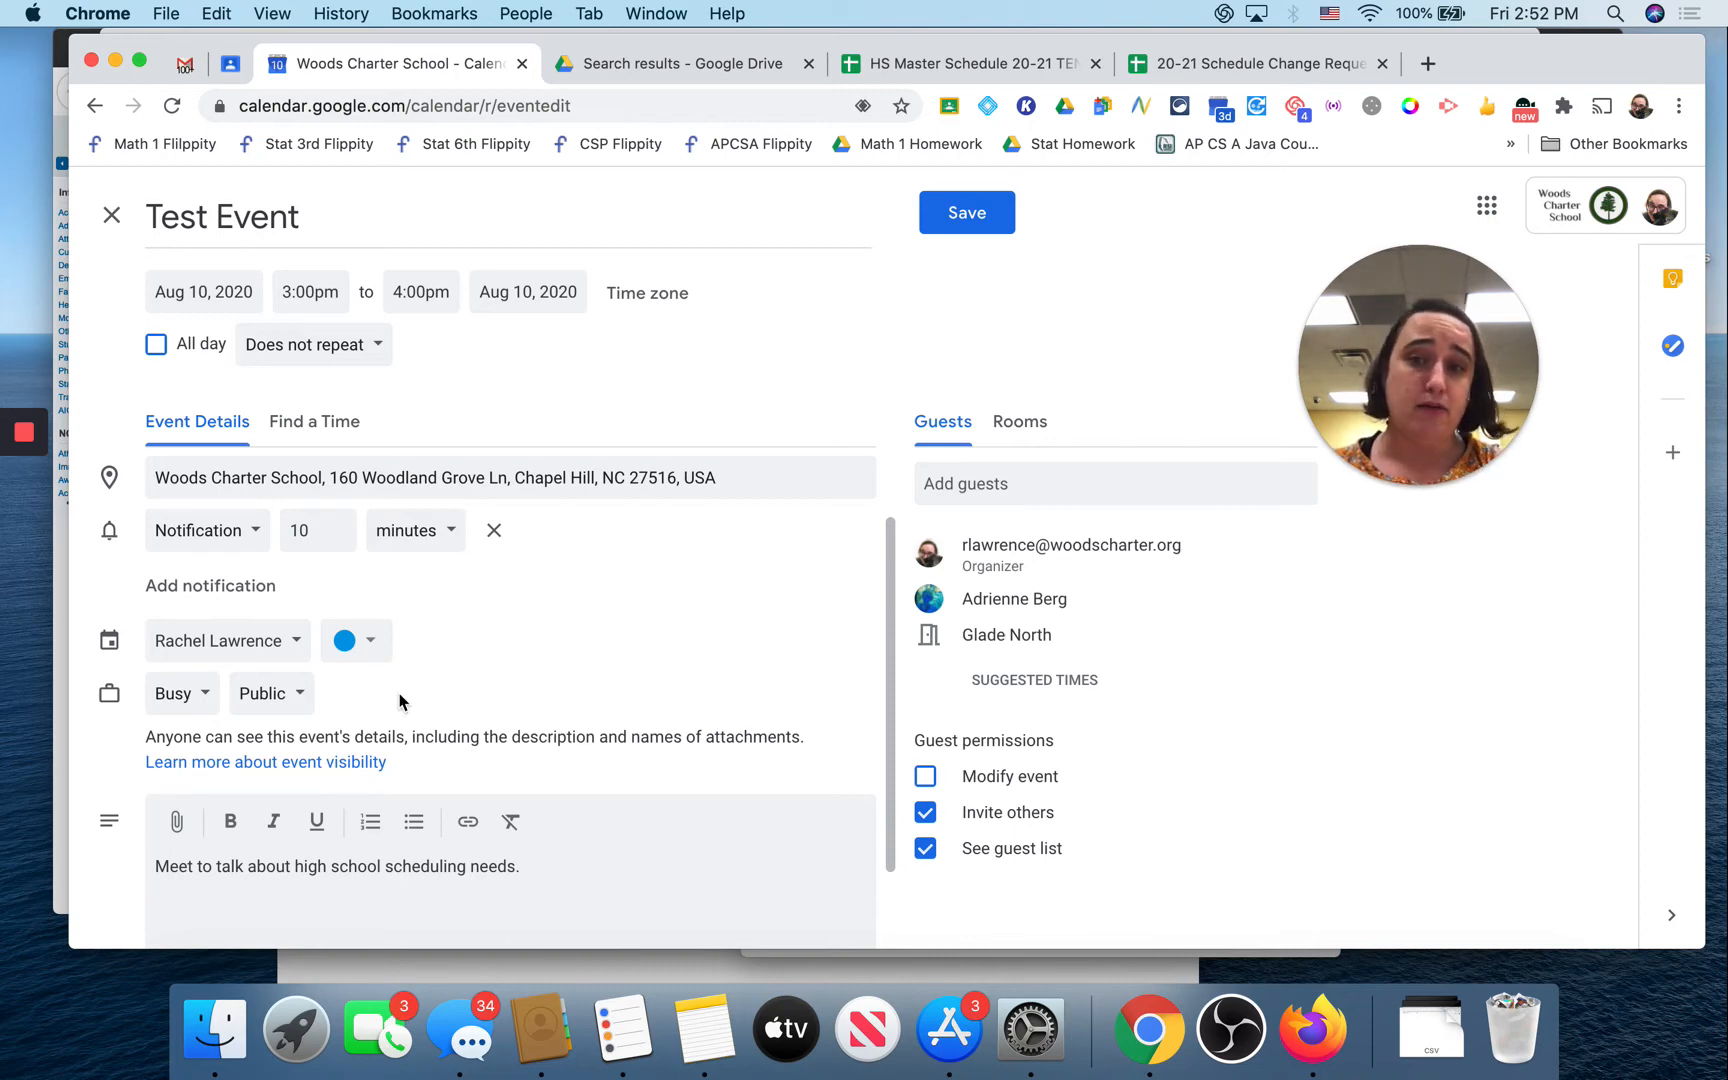
scroll(400, 697, "down", 1)
scroll(445, 697, "down", 1)
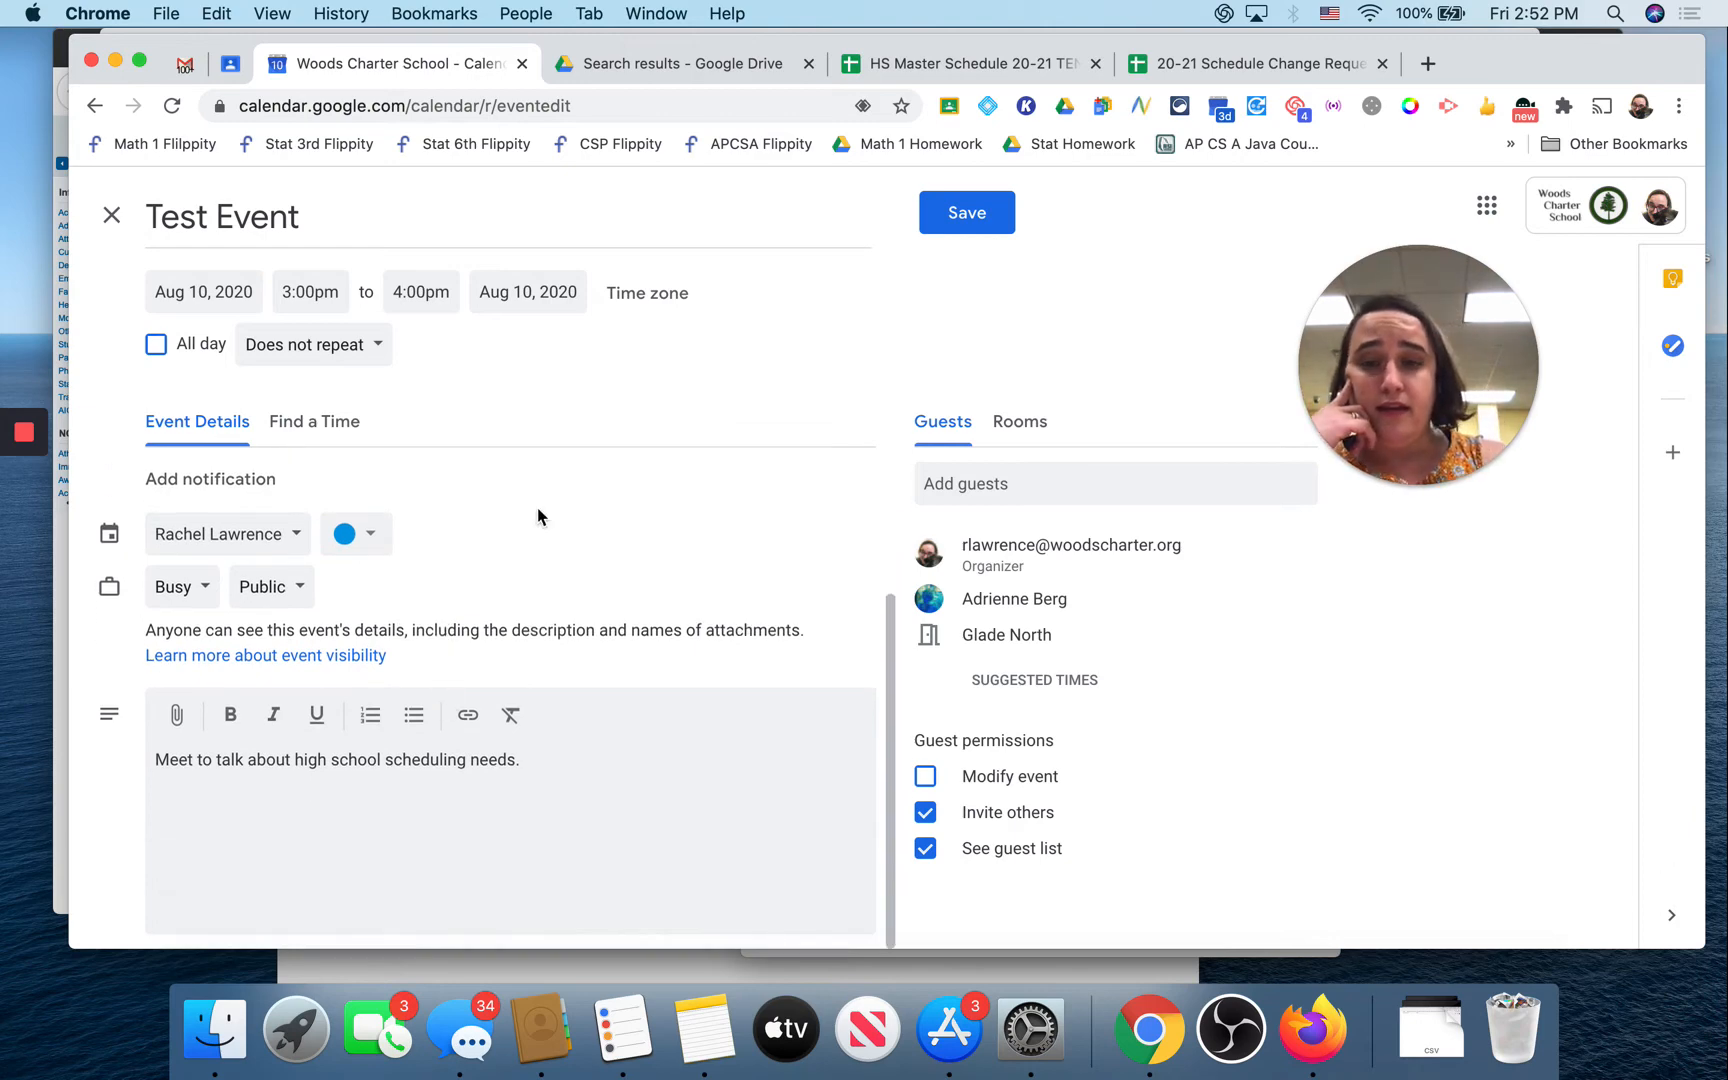
scroll(537, 516, "up", 3)
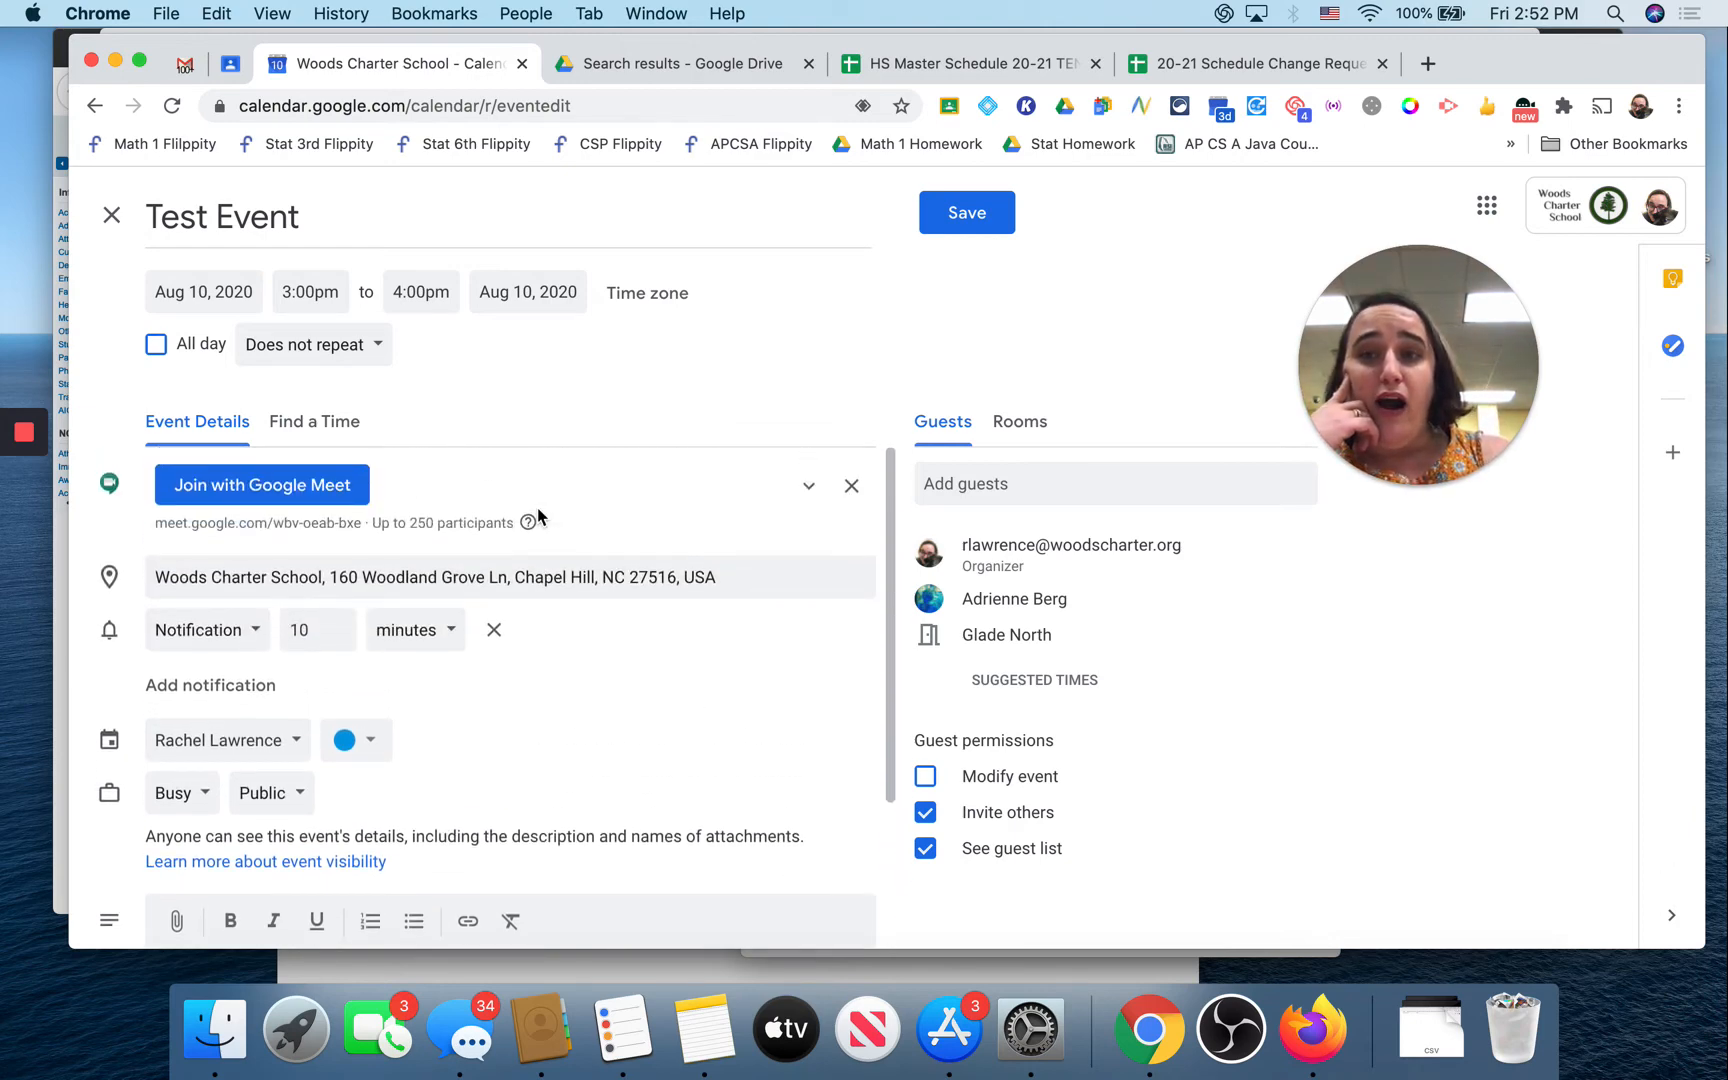
Step: Set a Custom recurrence of weekly on Monday, ending Never
left_click(288, 352)
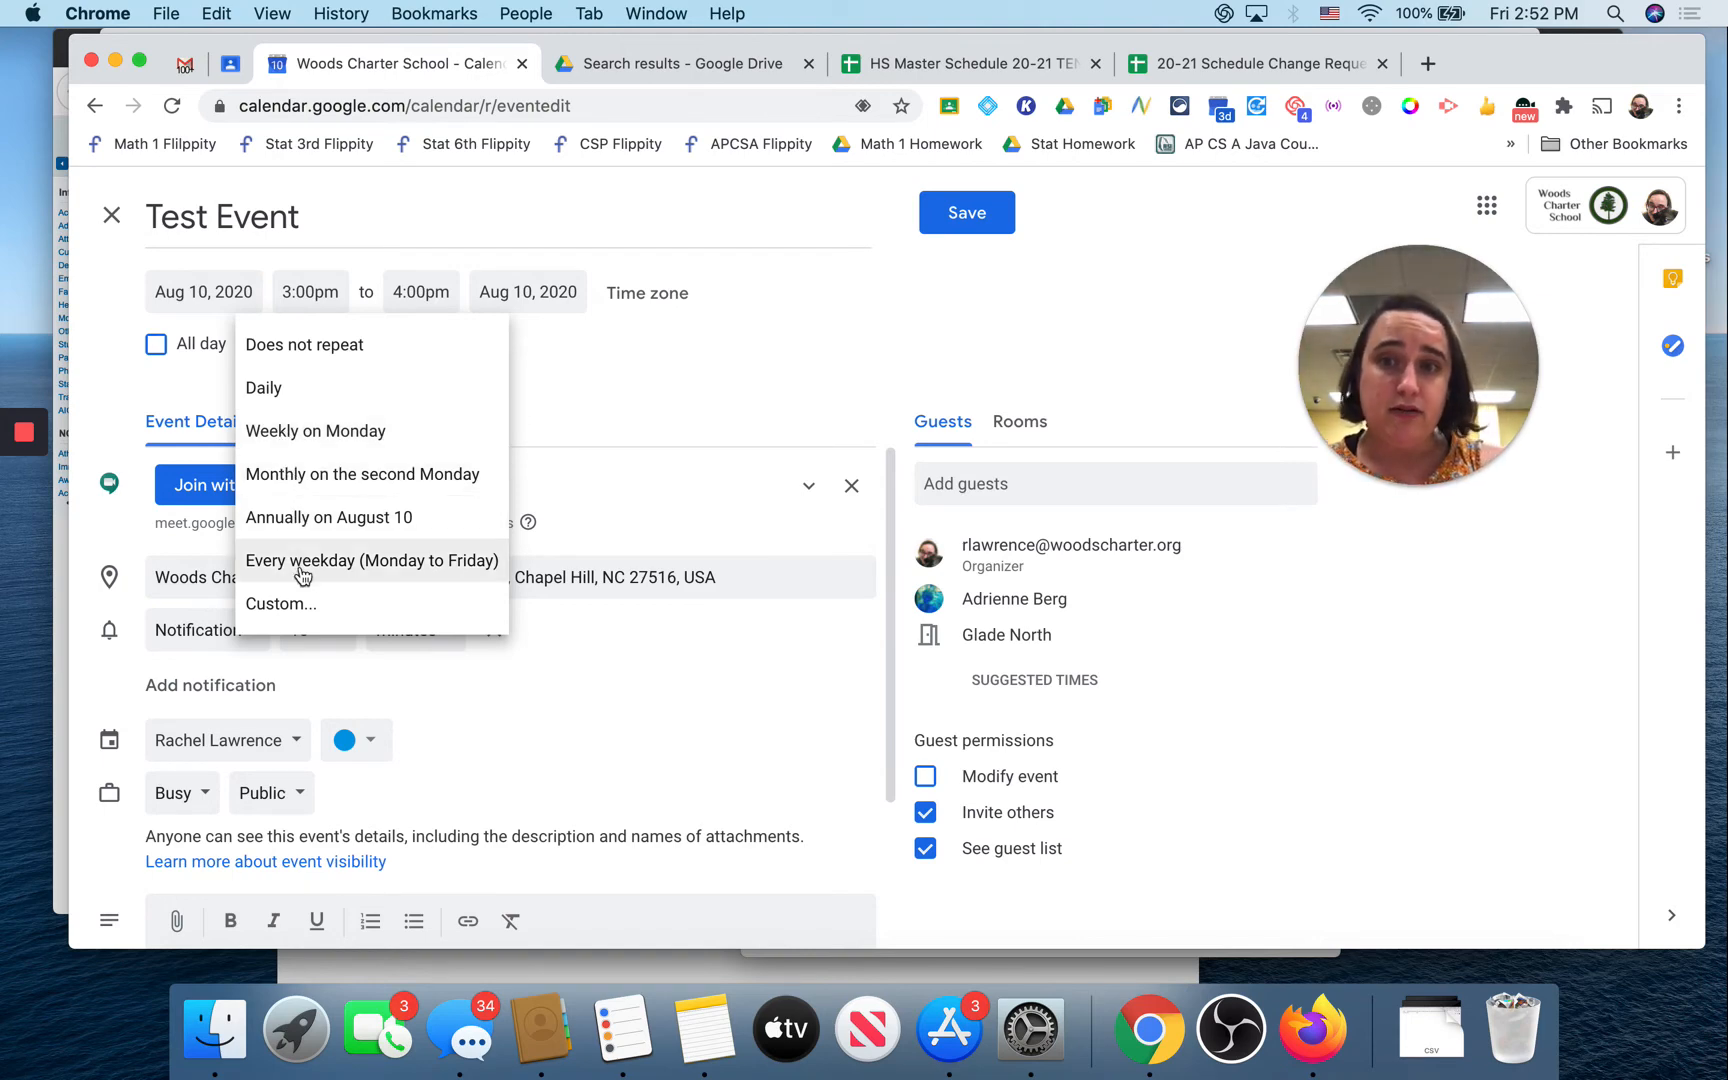
left_click(302, 610)
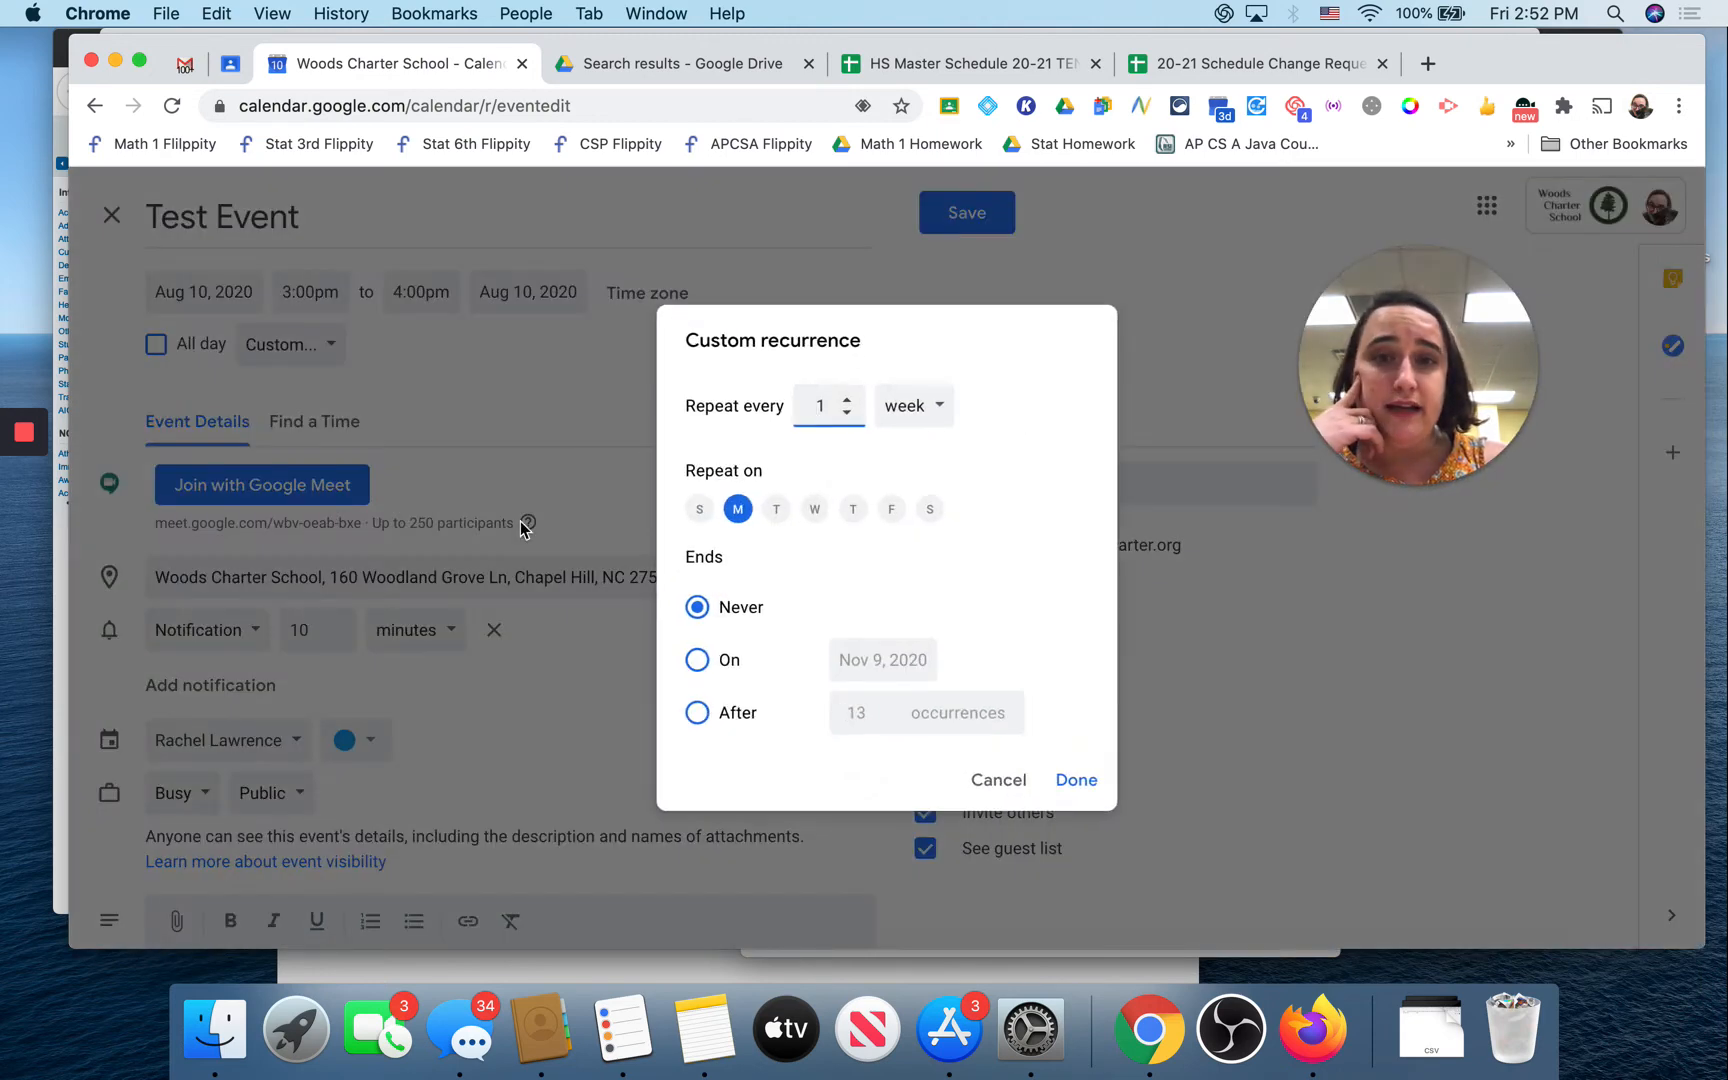
left_click(936, 405)
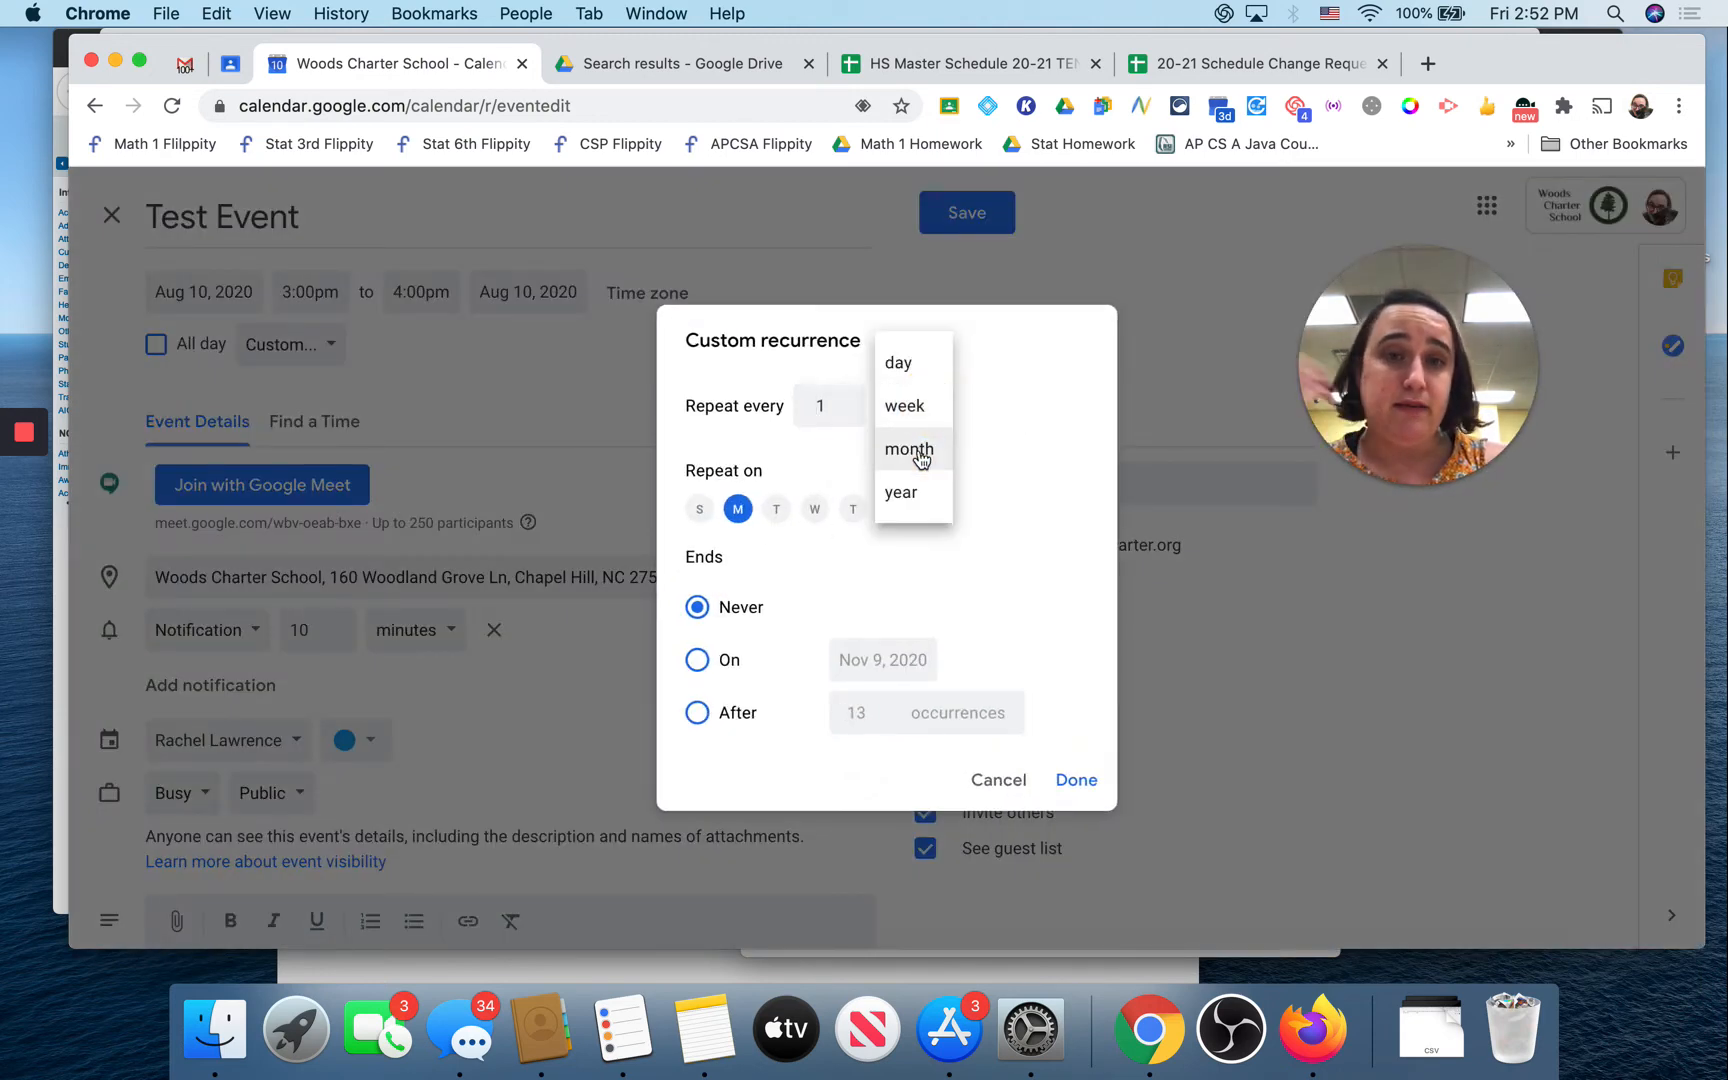
left_click(916, 447)
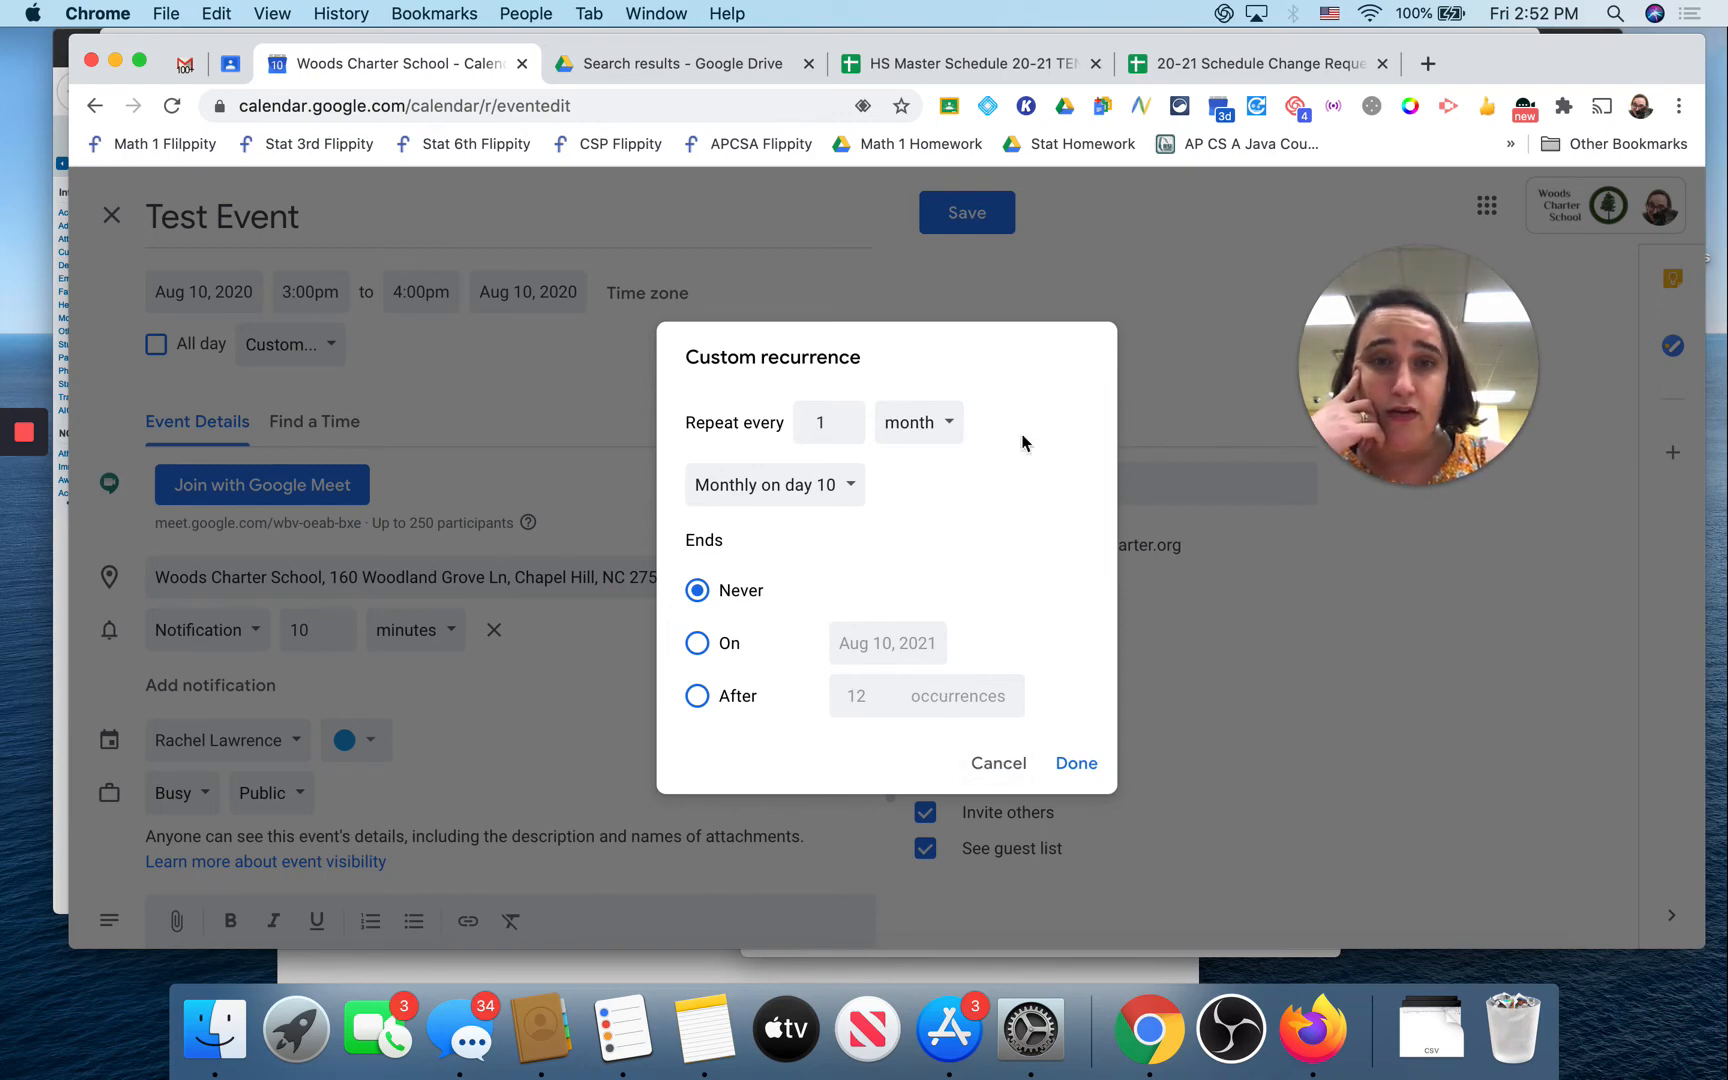
left_click(935, 418)
left_click(927, 377)
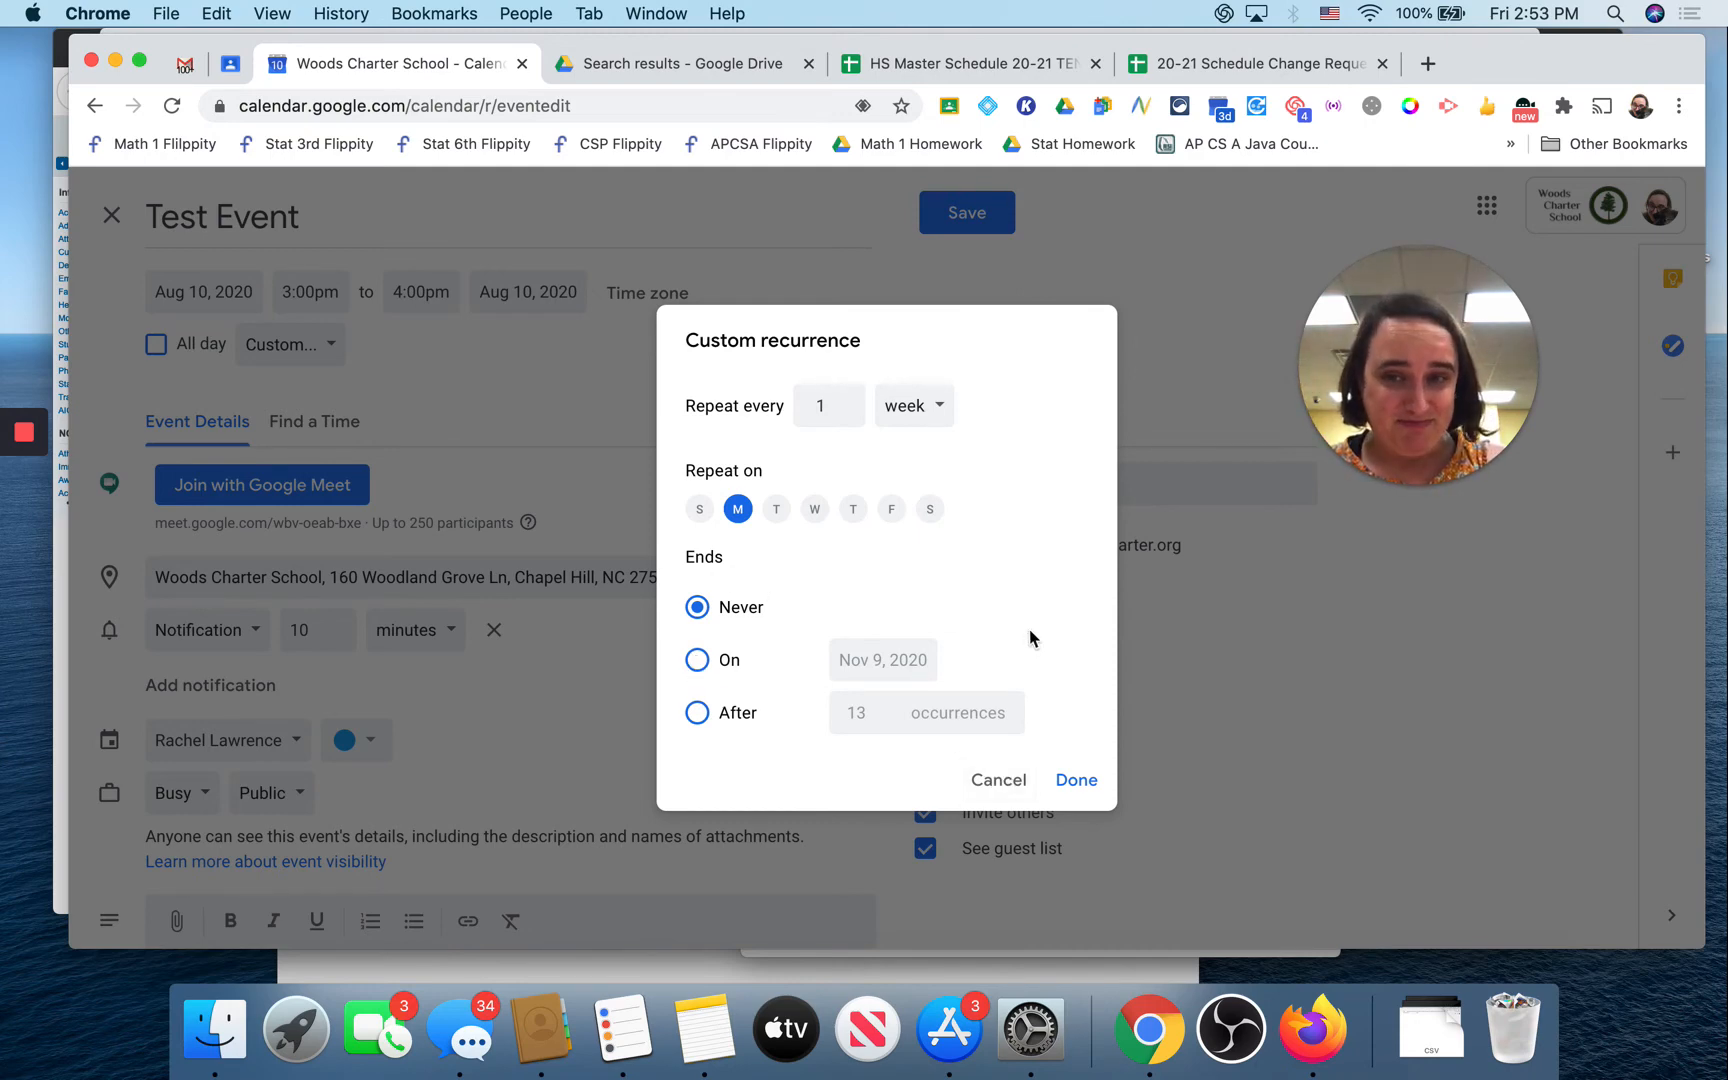
left_click(1078, 781)
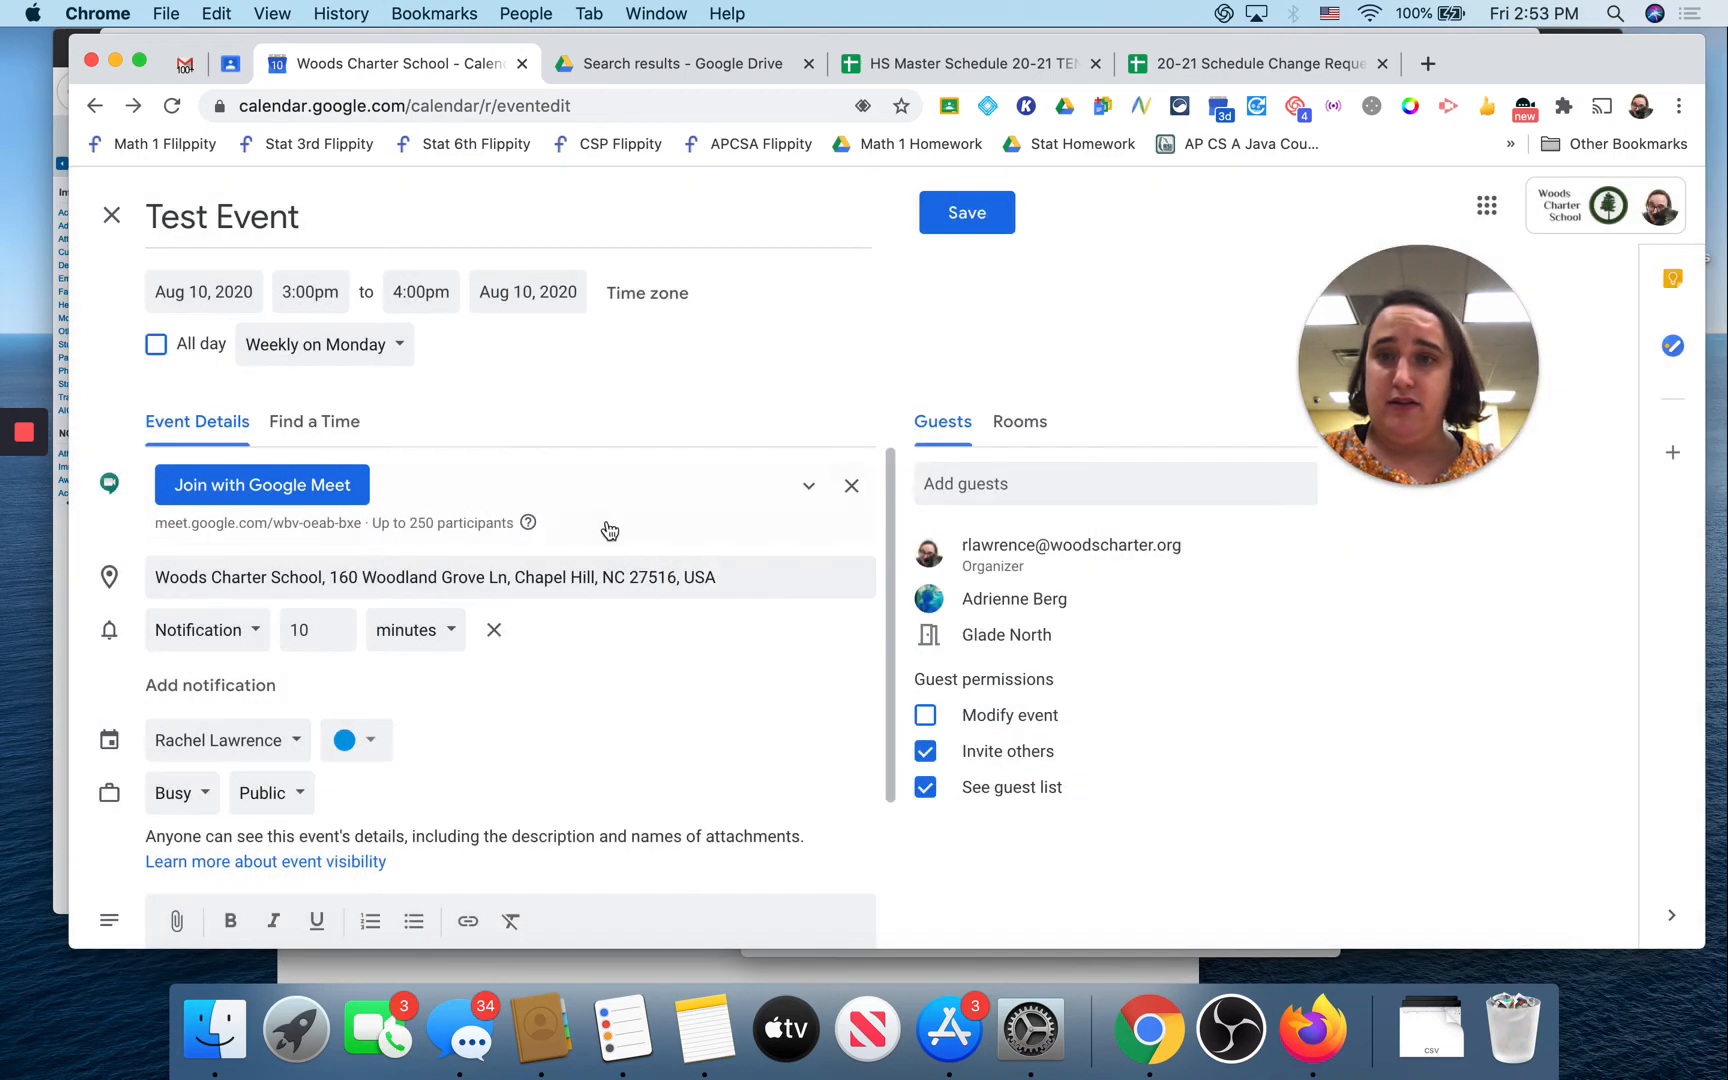
scroll(604, 529, "down", 4)
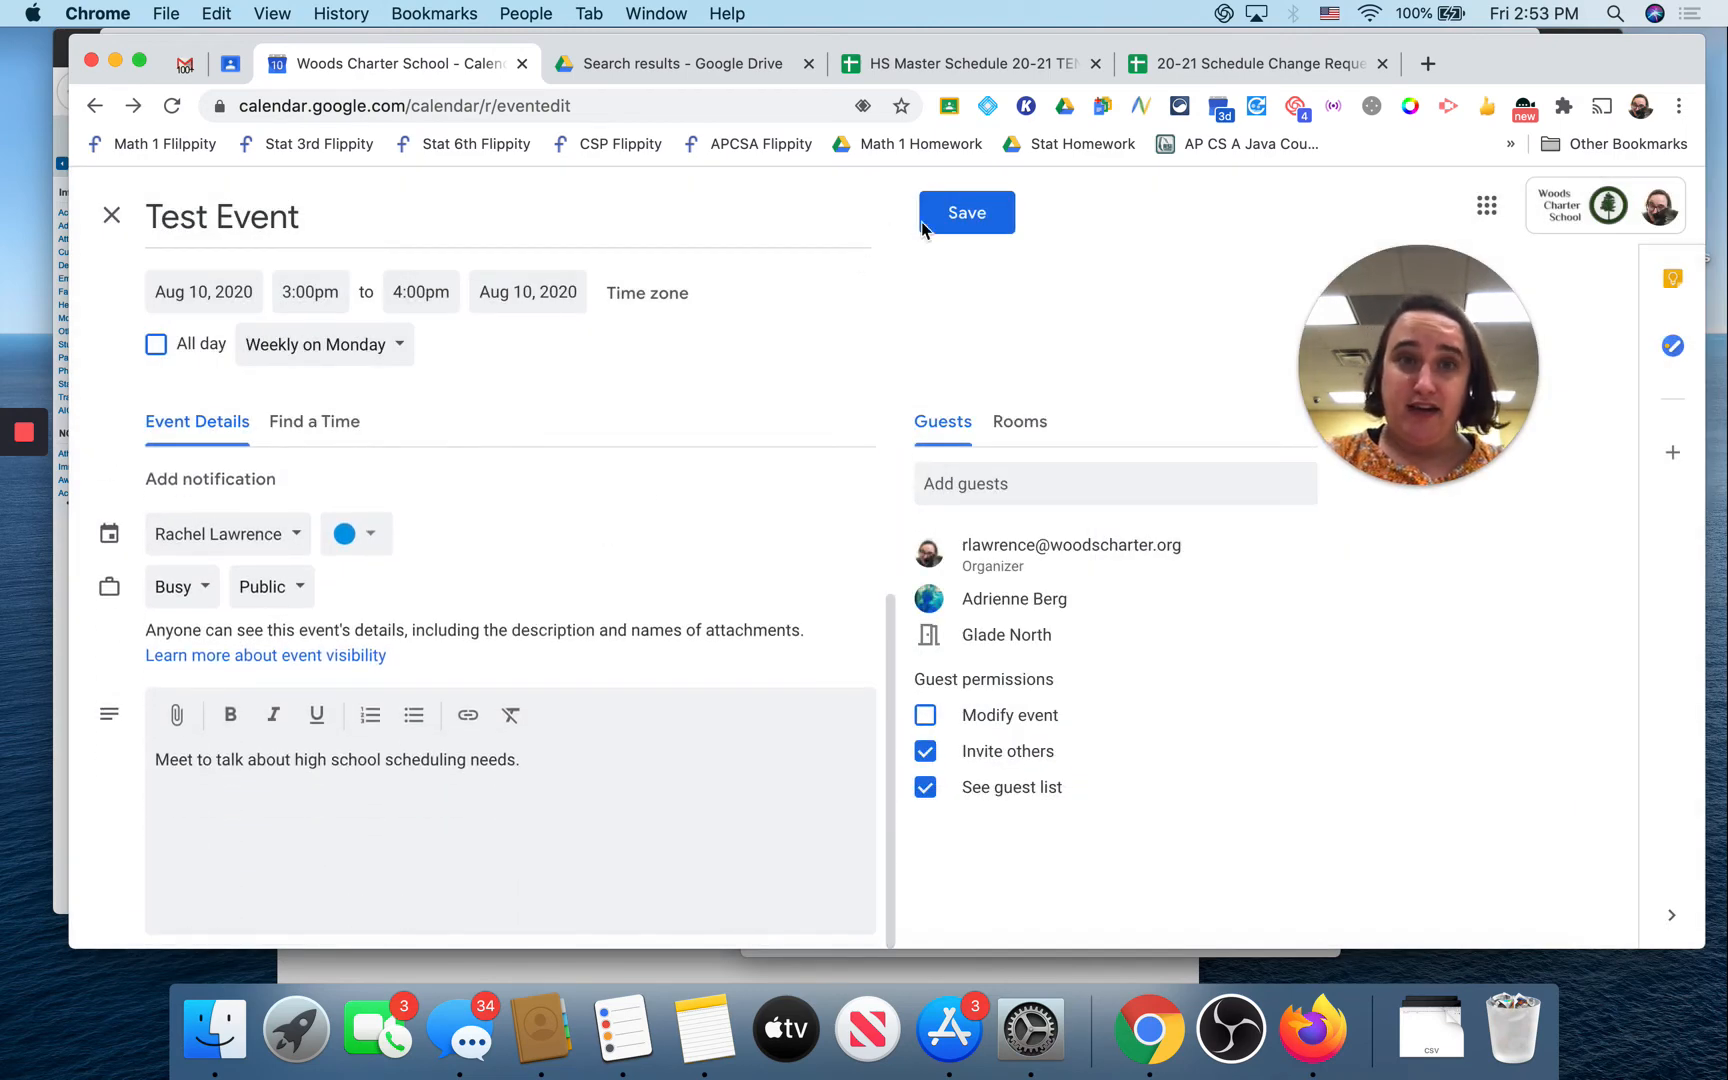
Step: Save the recurring Test Event choosing Don't send for guest emails
left_click(977, 220)
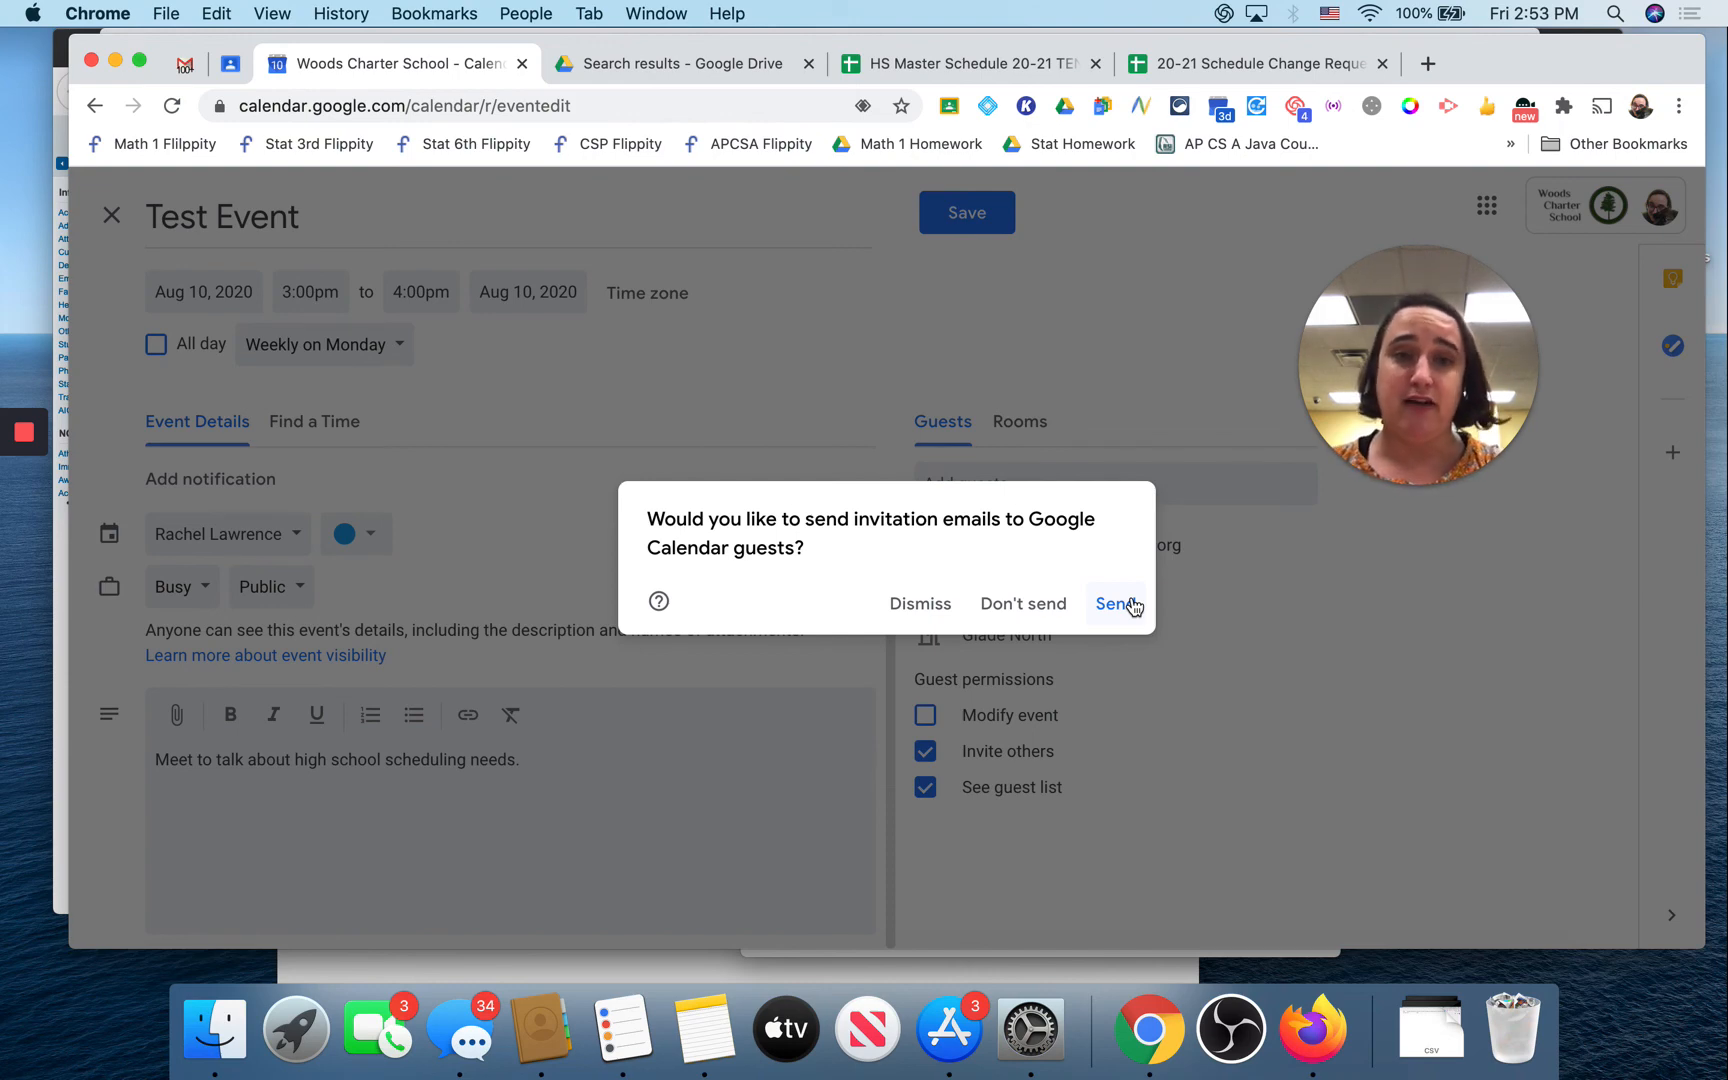
left_click(1014, 606)
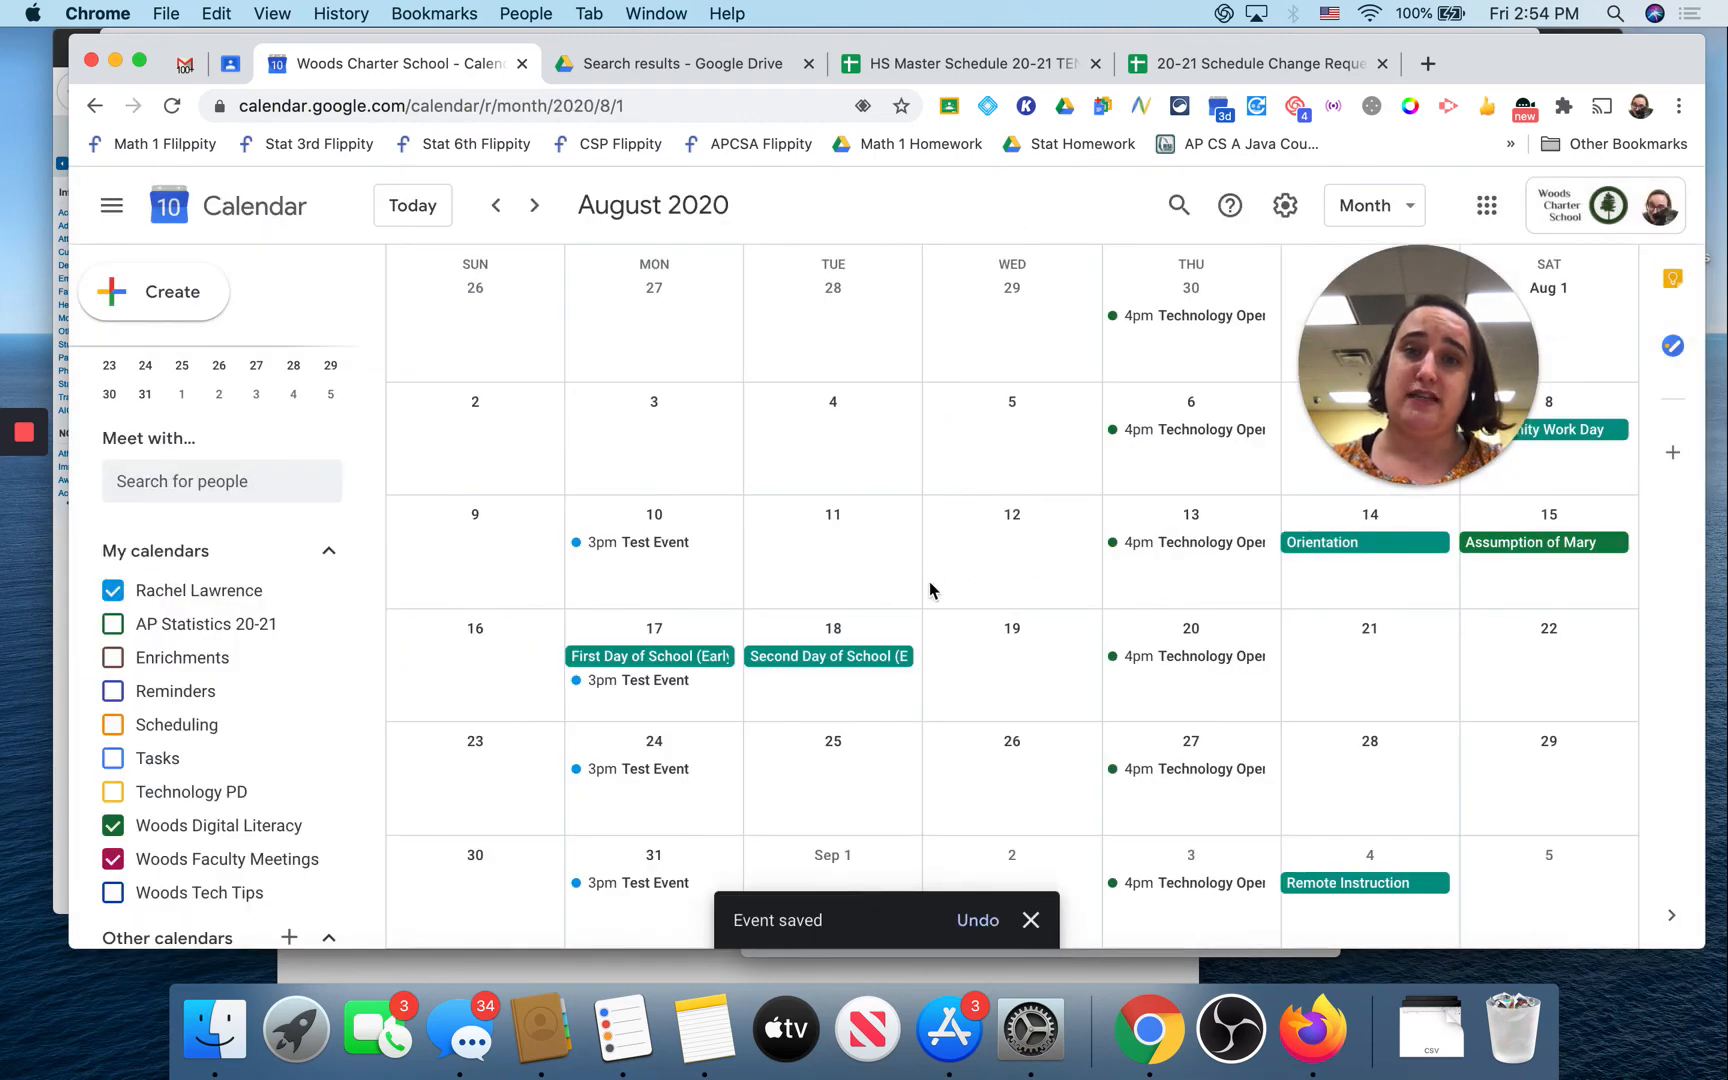
scroll(717, 563, "down", 2)
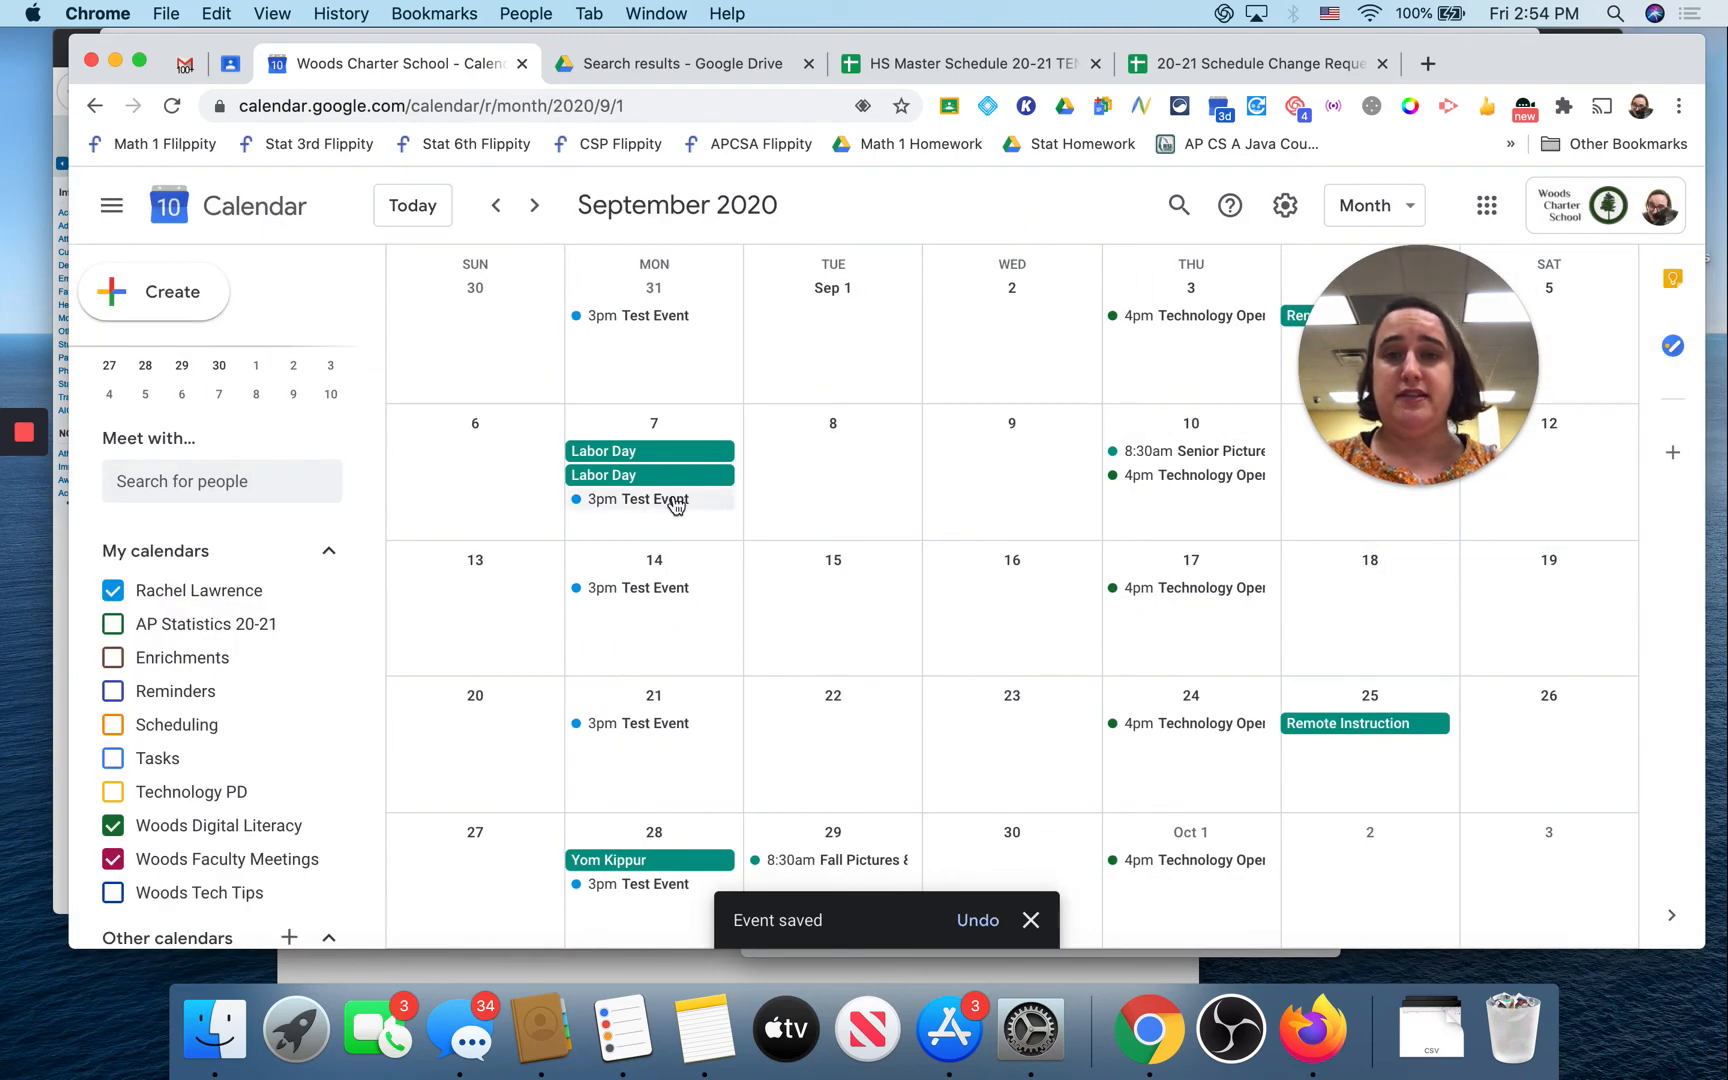
Step: Advance to December 2020 and open the Nov 30 Test Event details
left_click(530, 206)
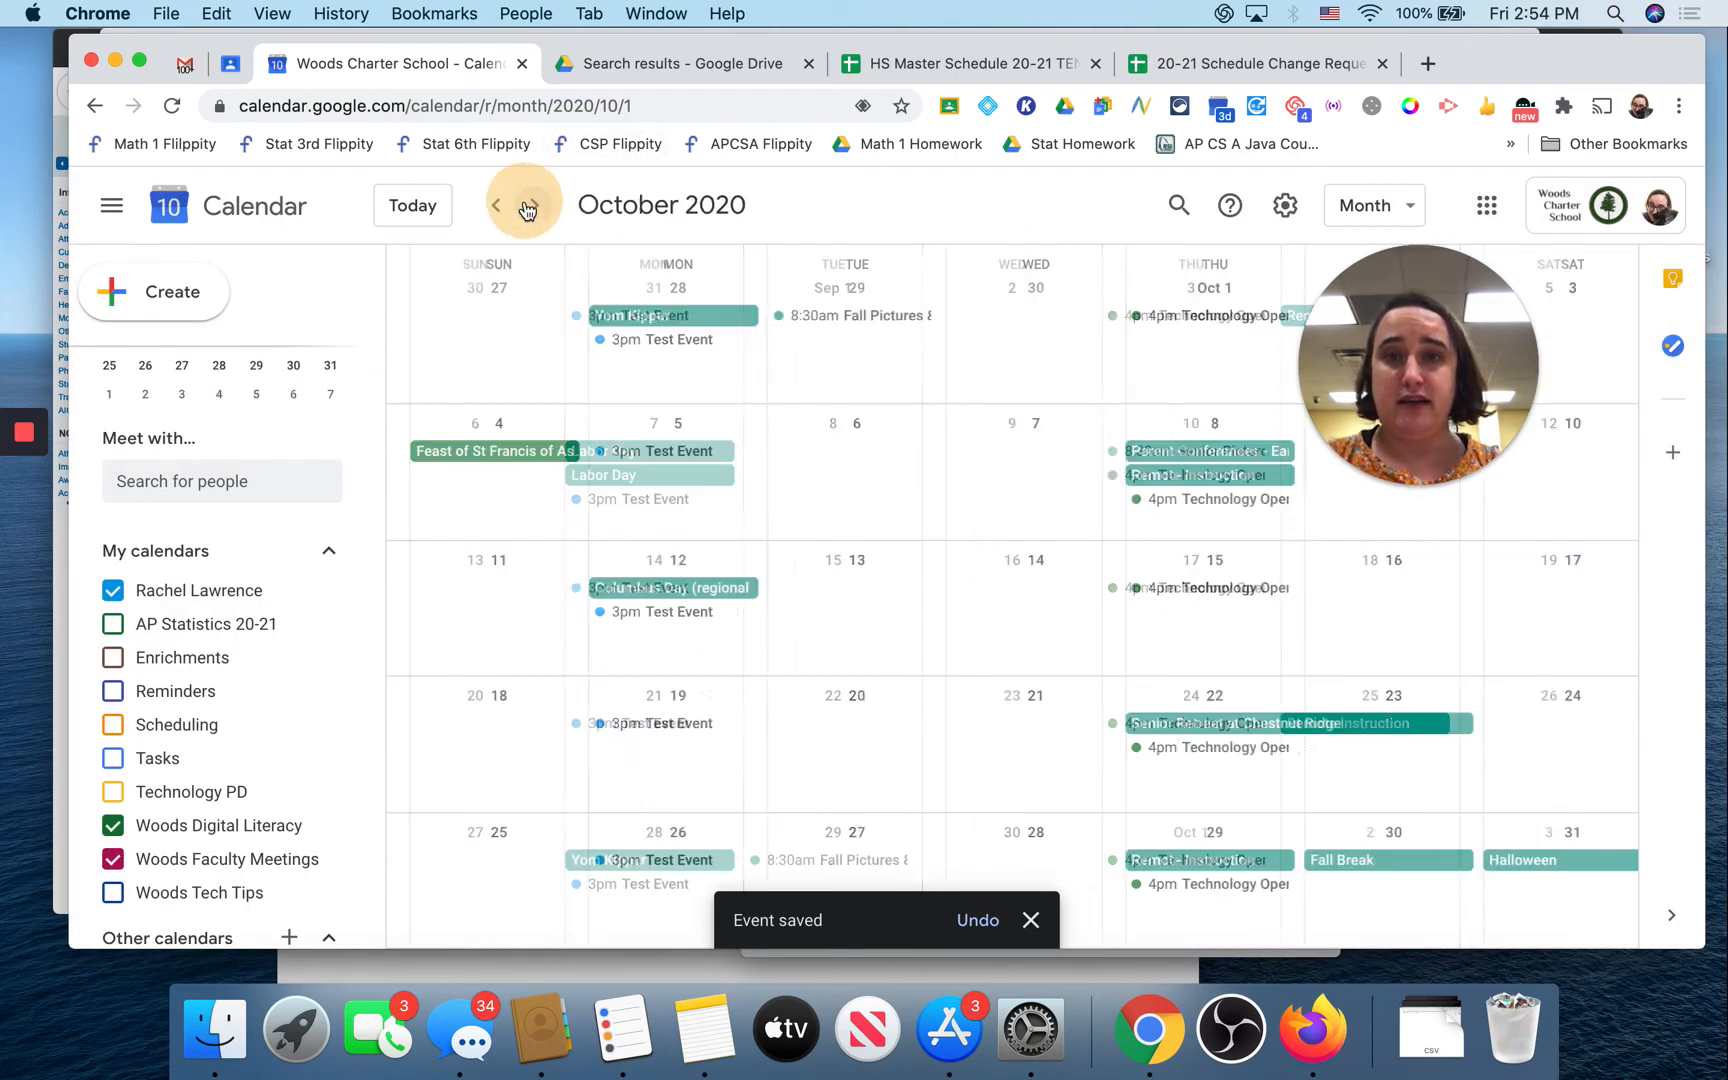
left_click(530, 207)
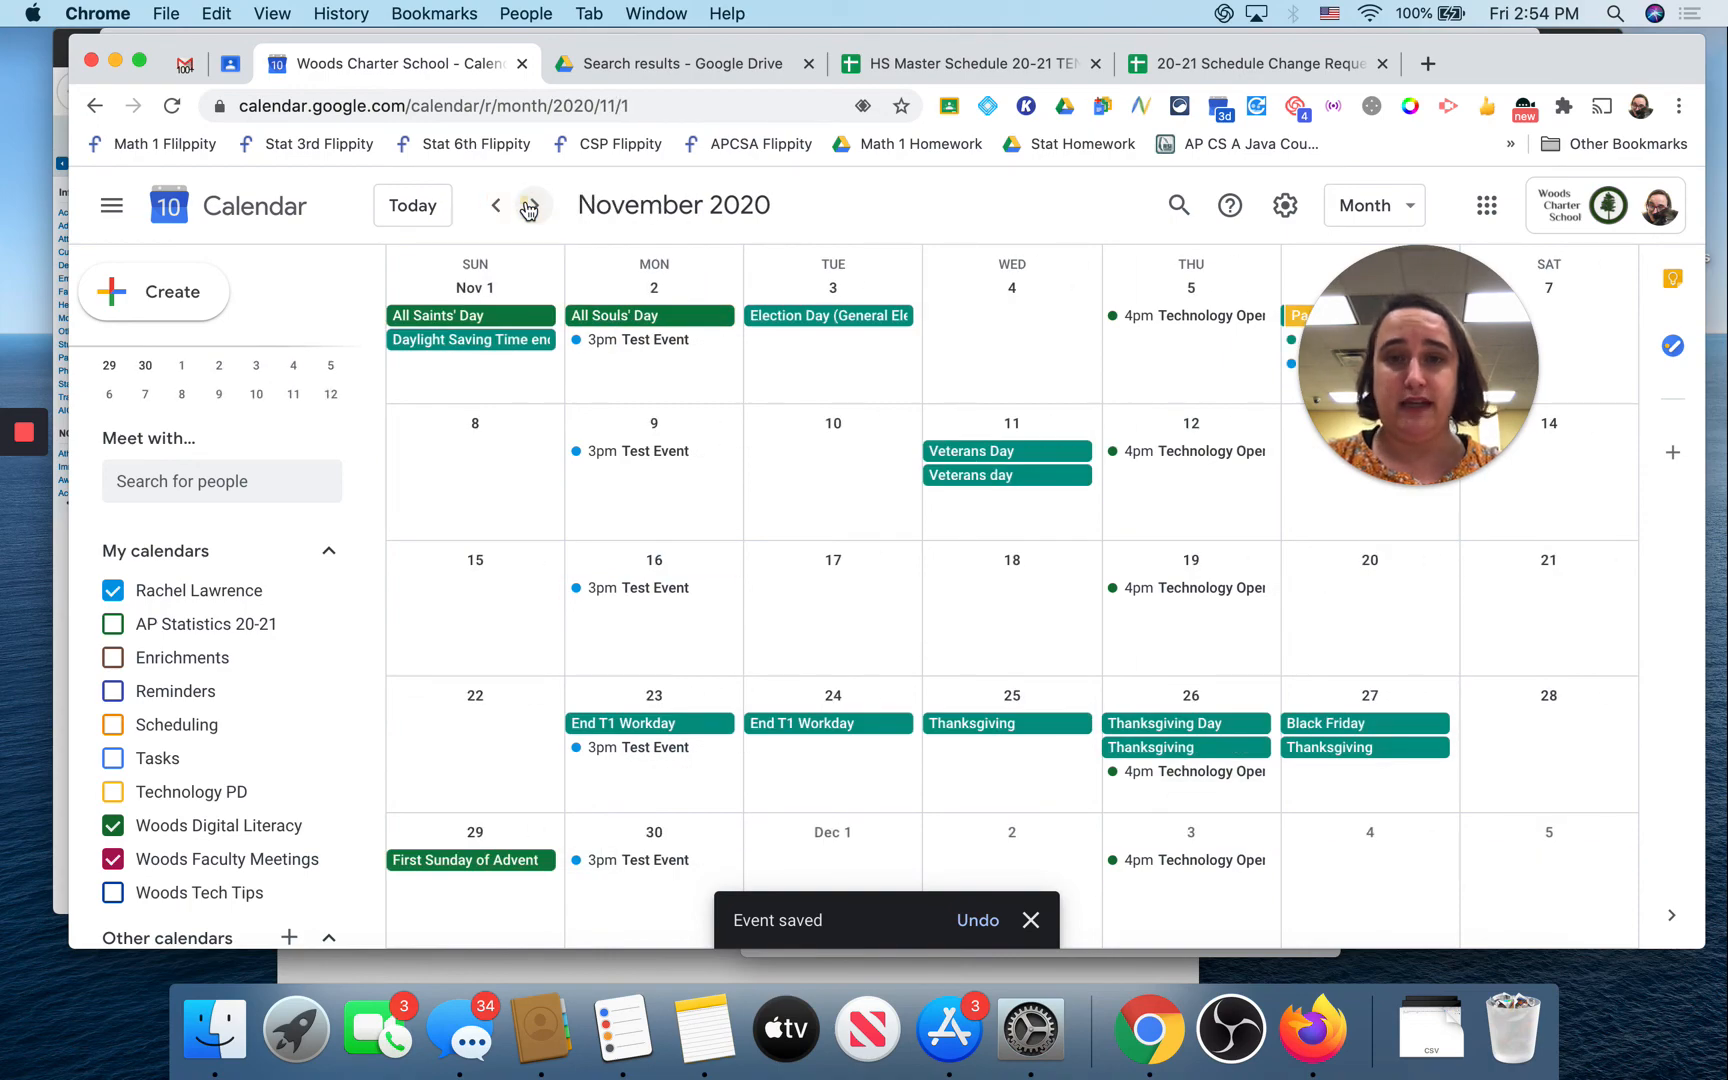
left_click(530, 207)
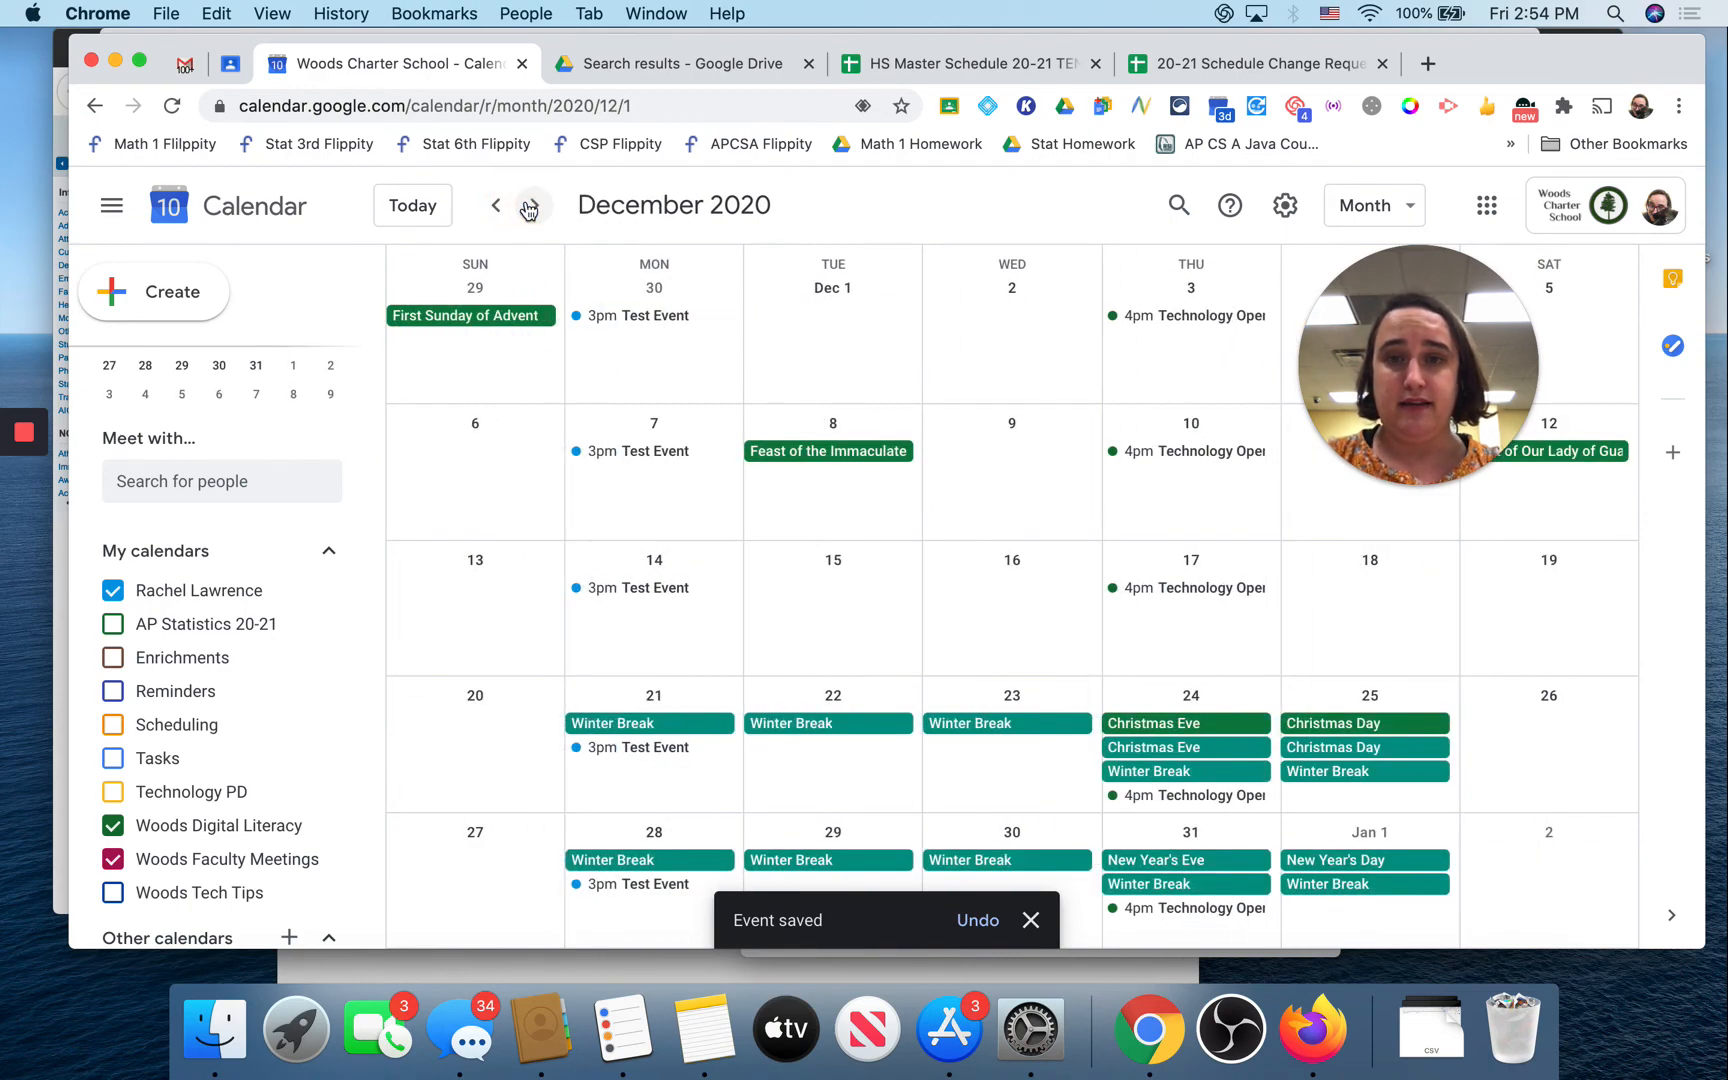
left_click(640, 316)
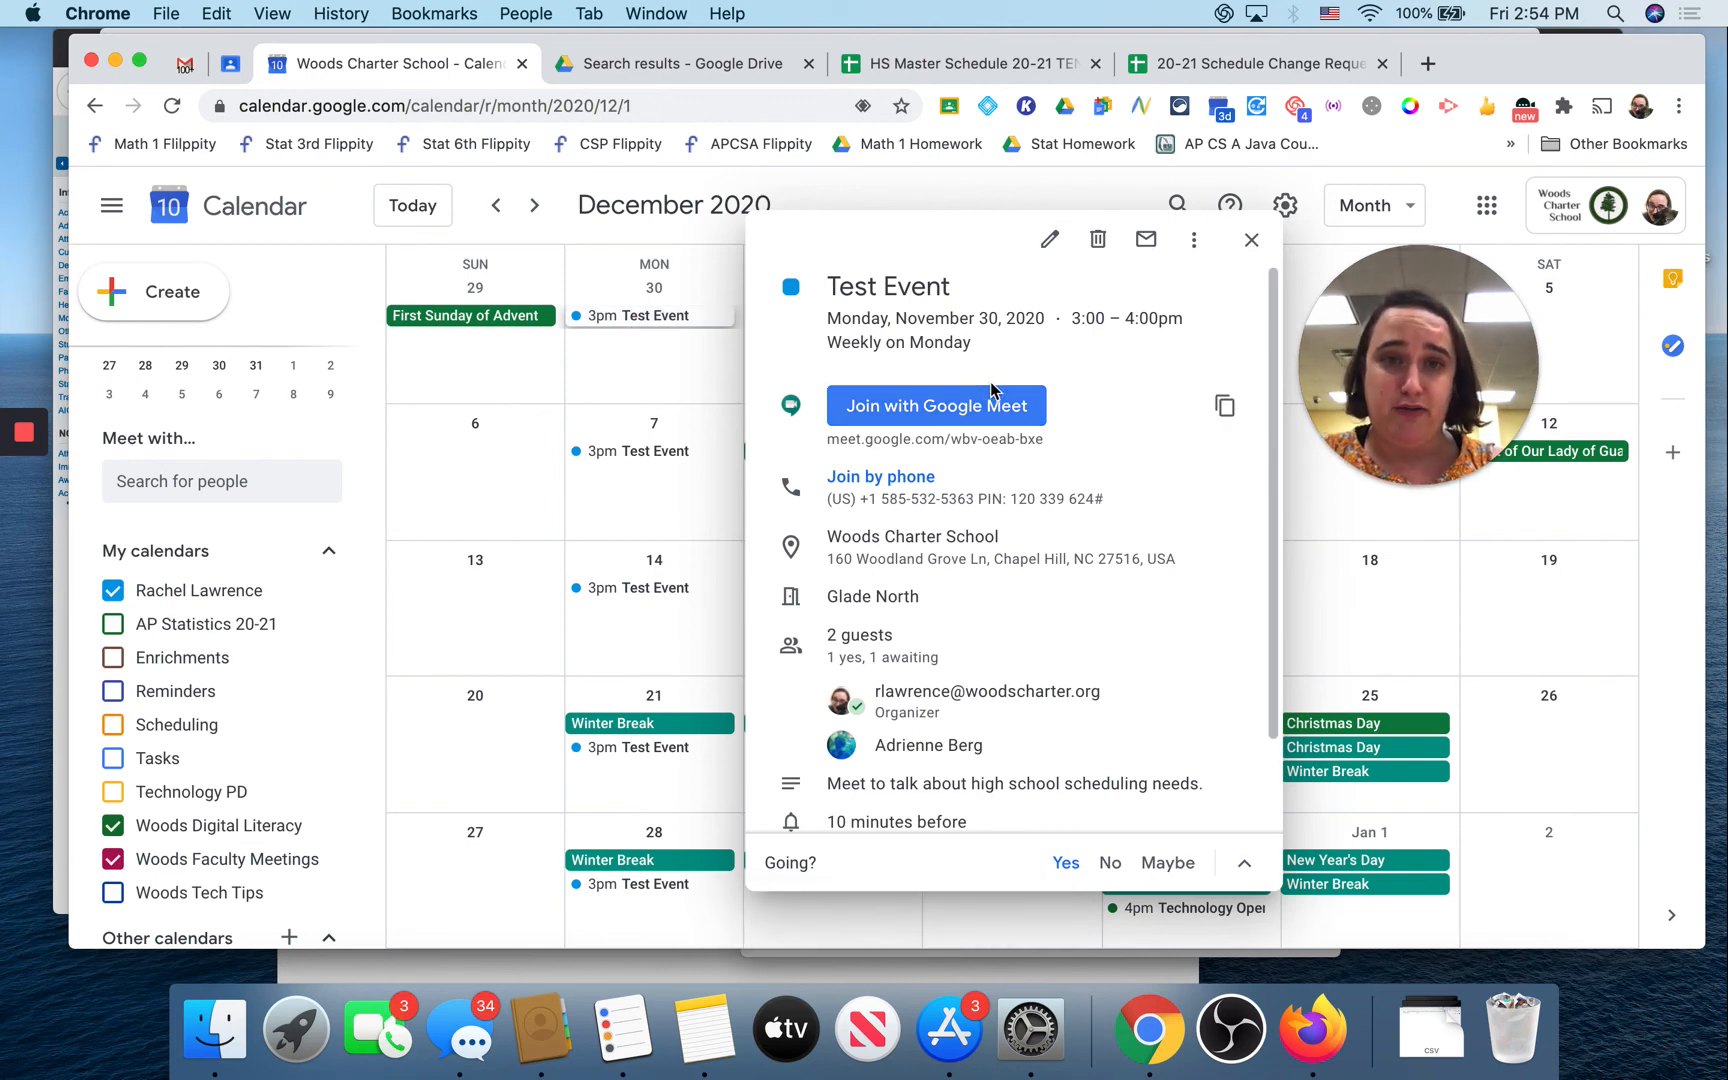
Step: Delete all occurrences of the weekly Test Event and skip sending cancellation emails to guests
scroll(1017, 522, "down", 3)
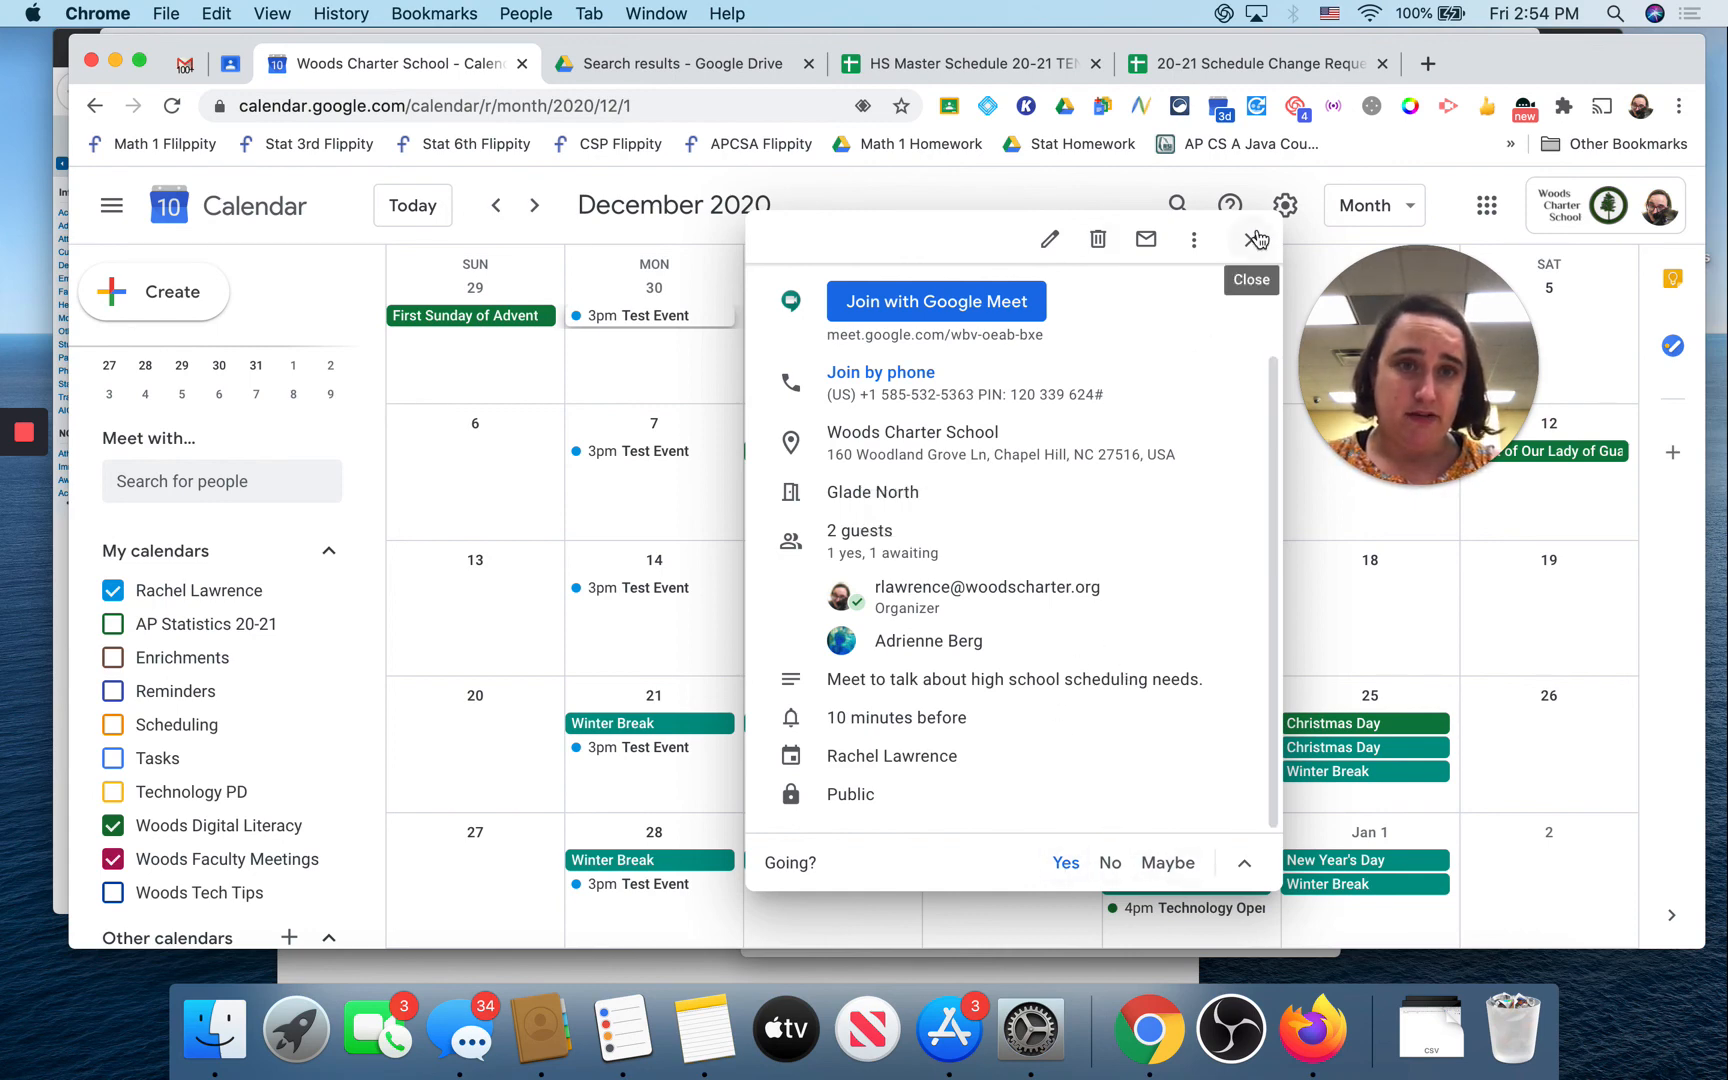
left_click(1098, 241)
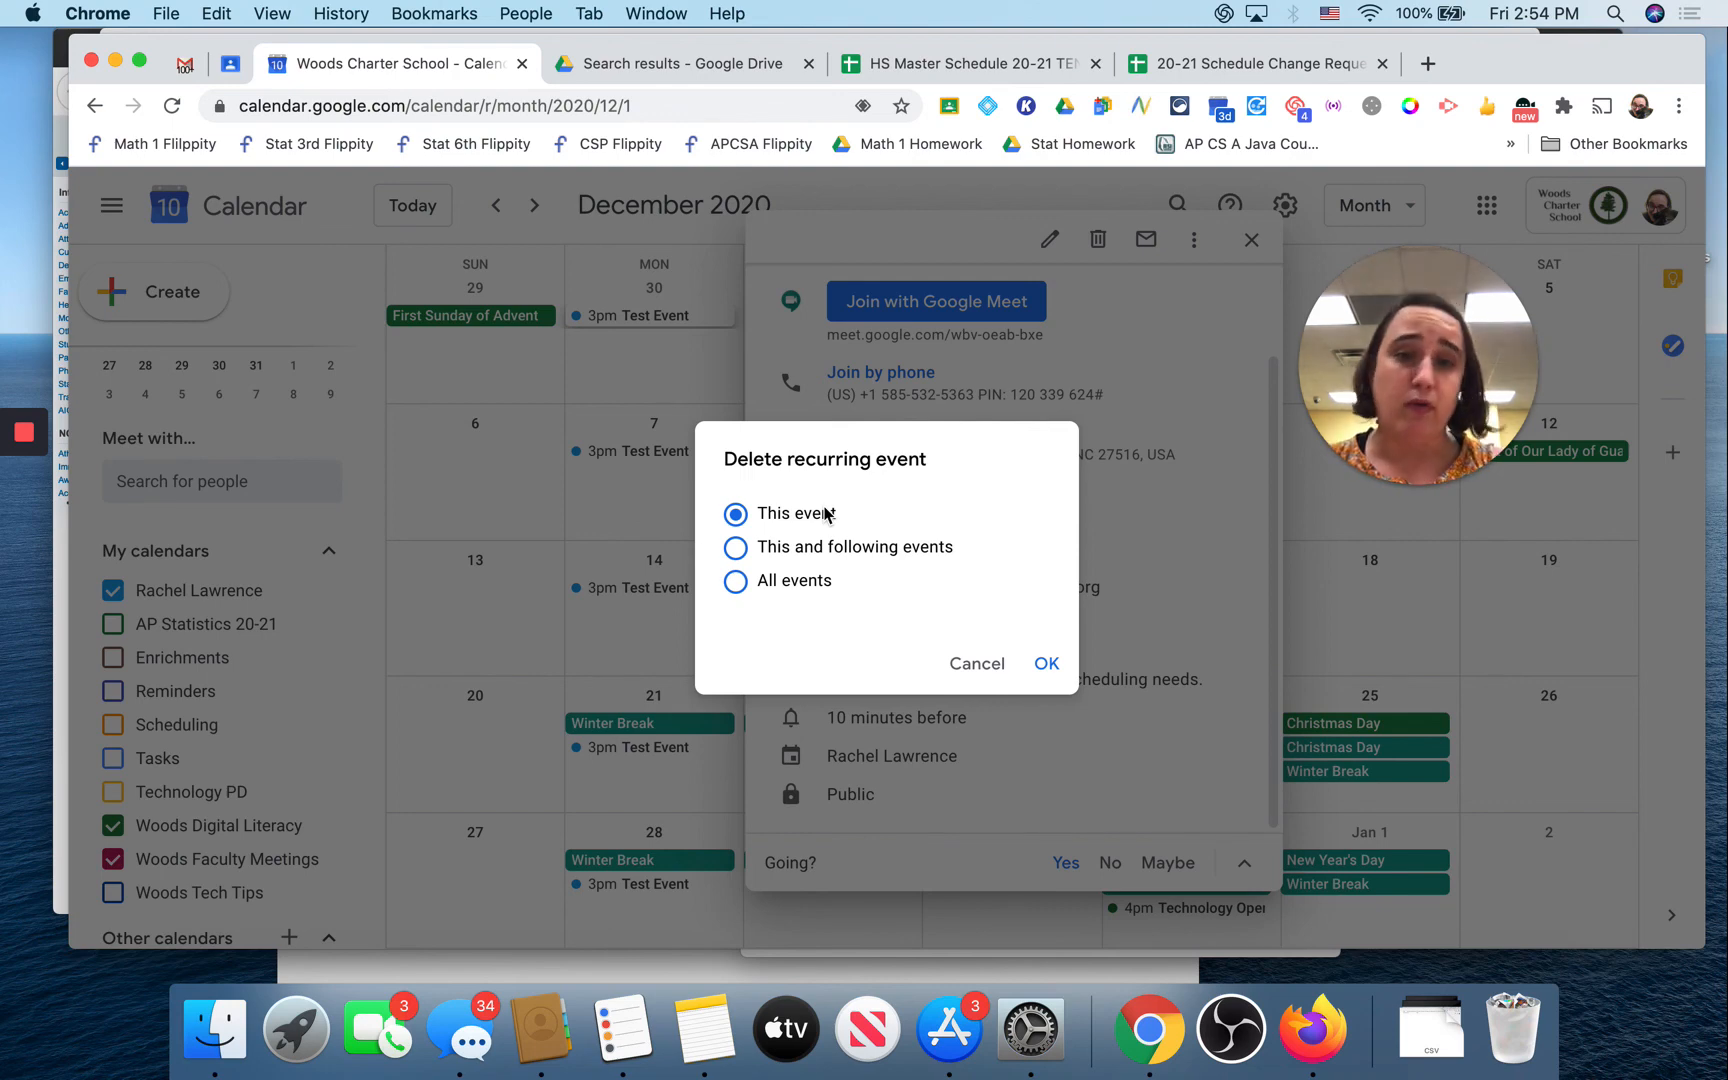
left_click(775, 579)
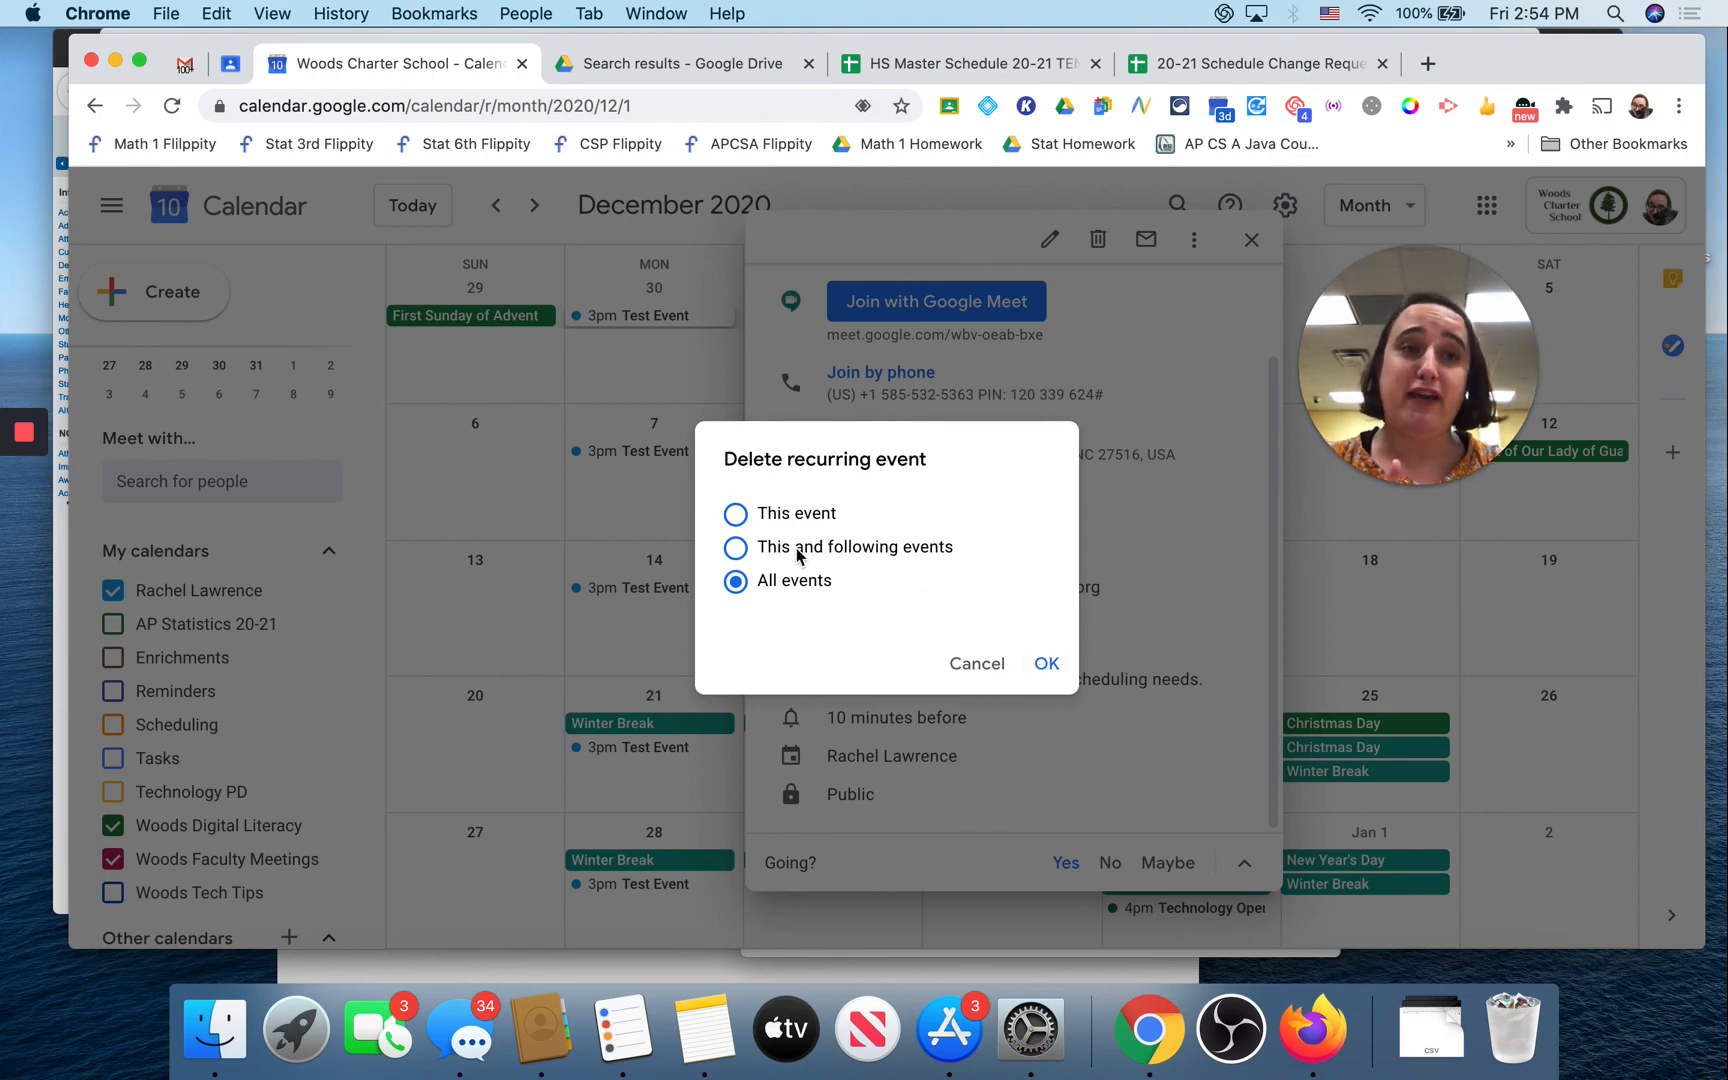
left_click(1046, 667)
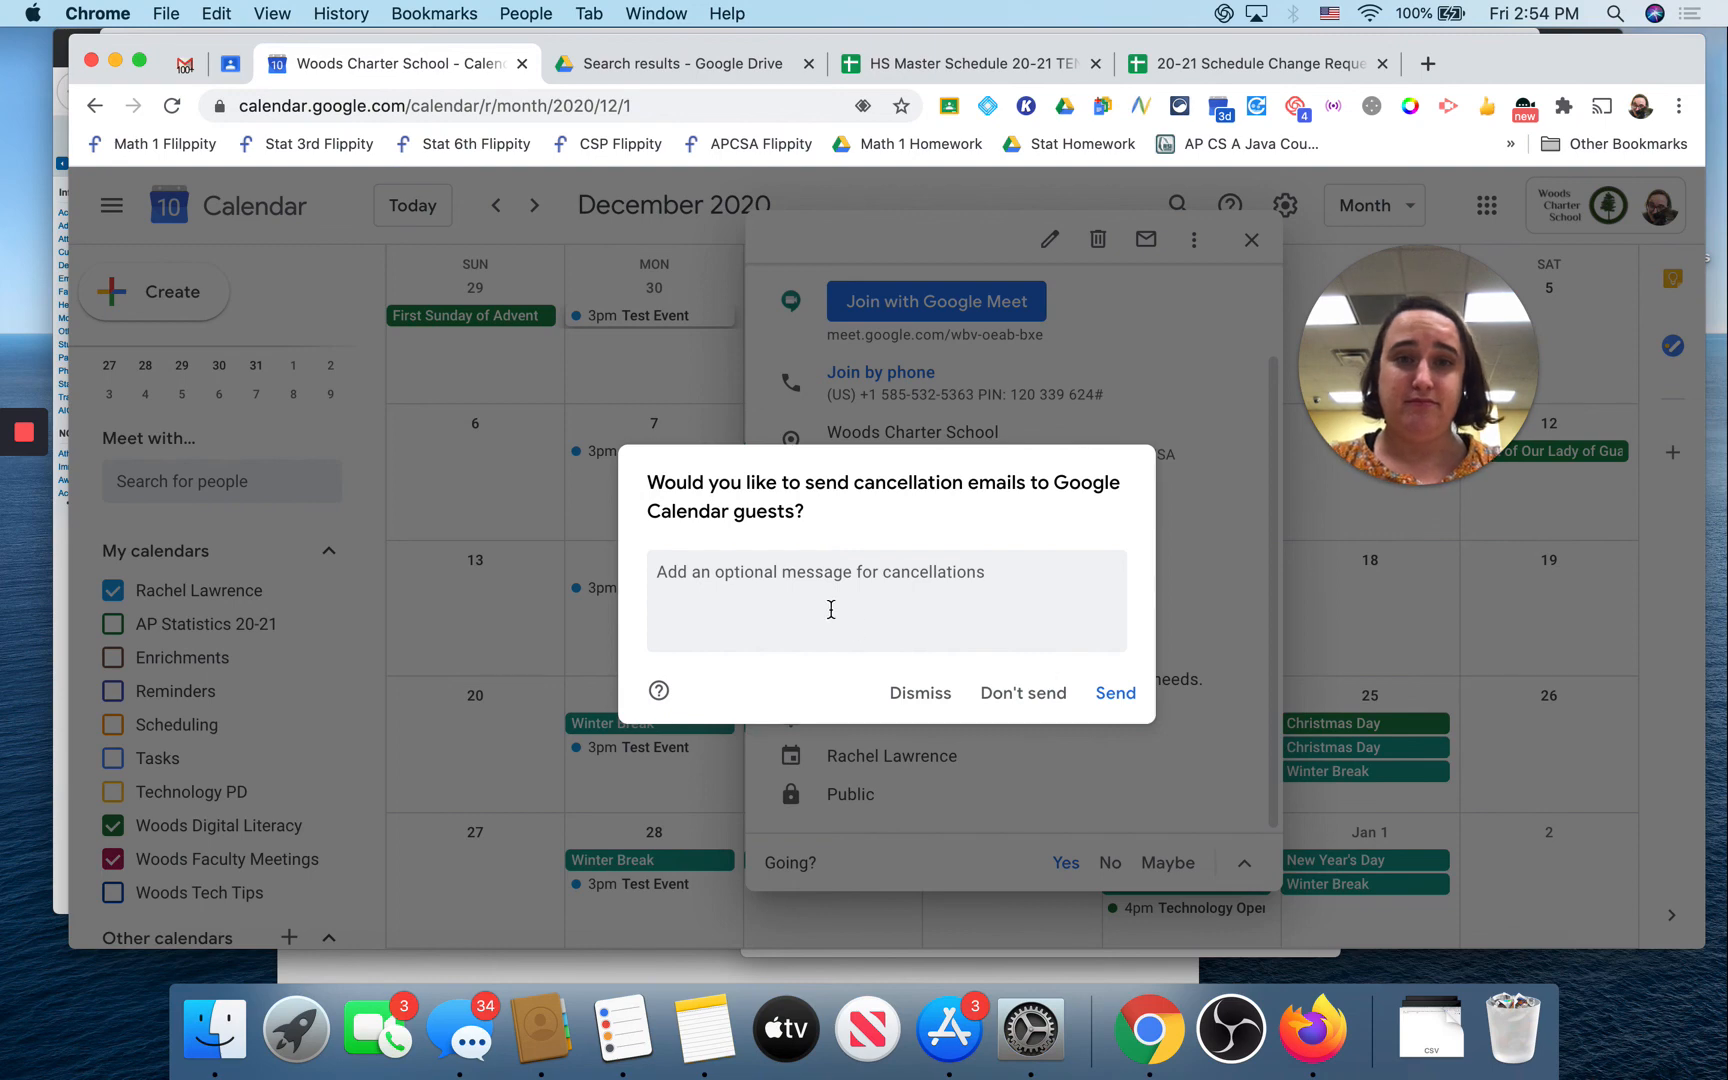
left_click(831, 609)
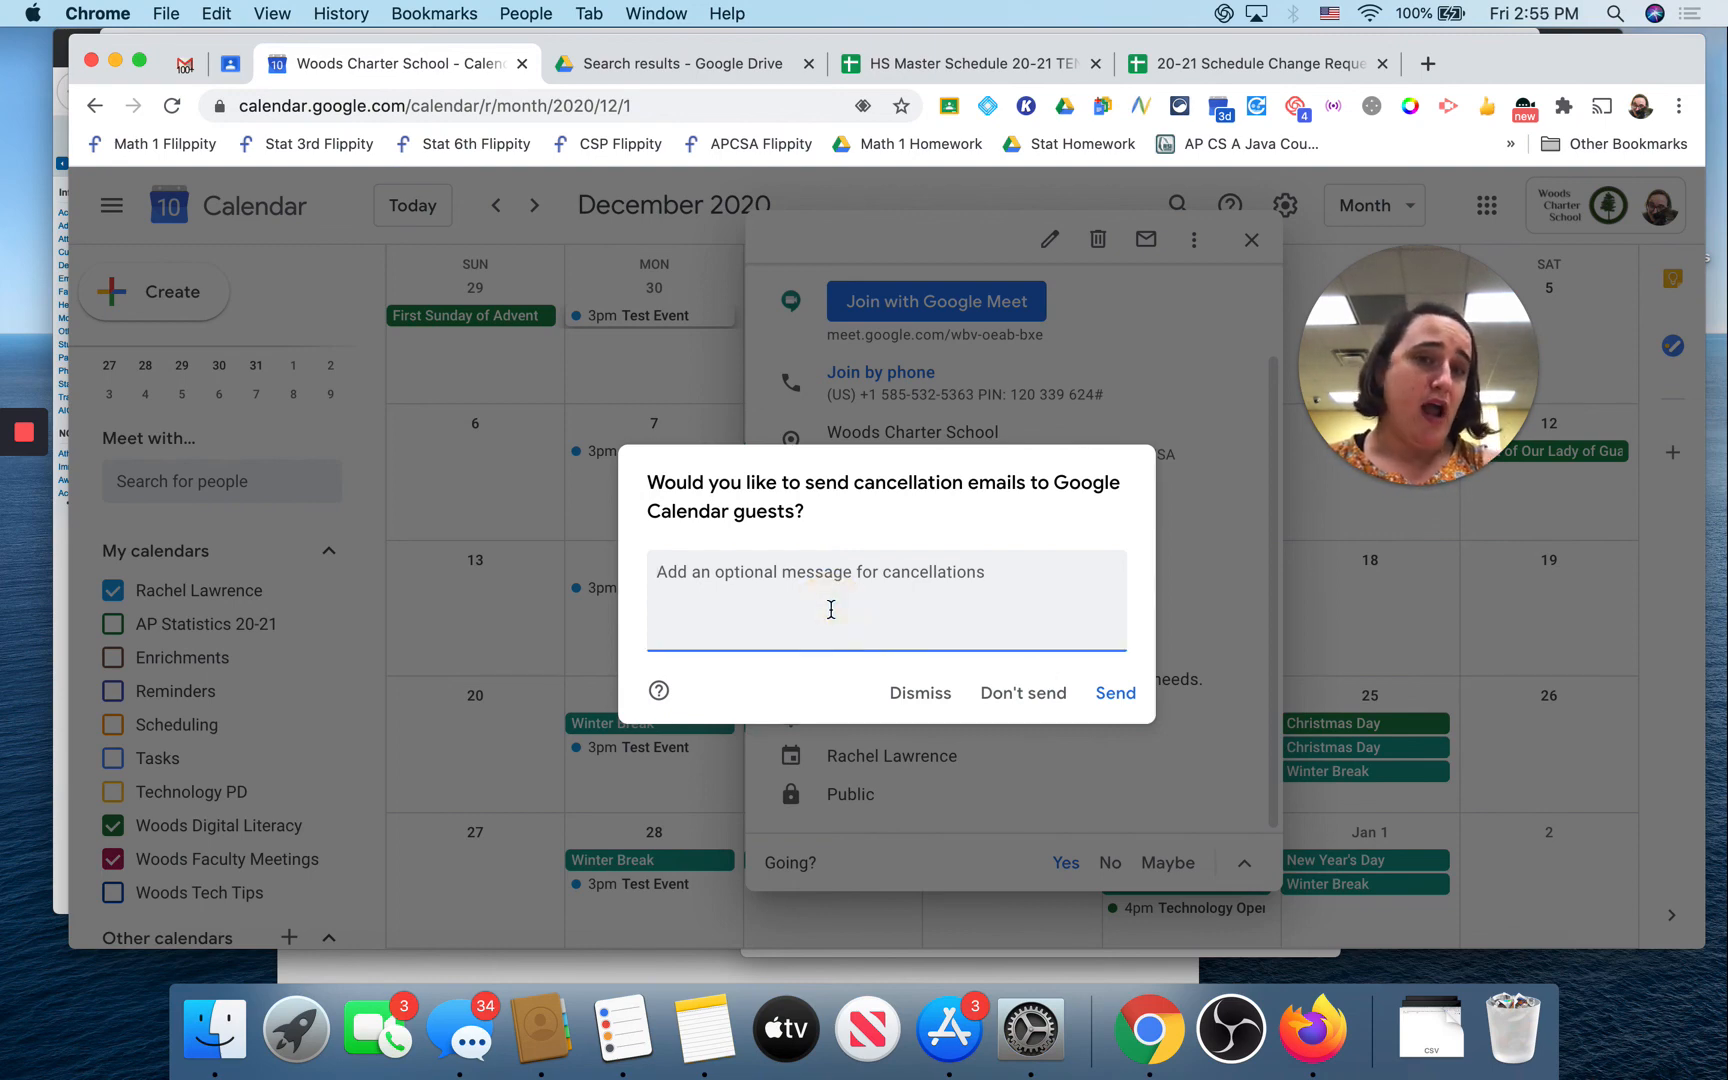
left_click(1018, 706)
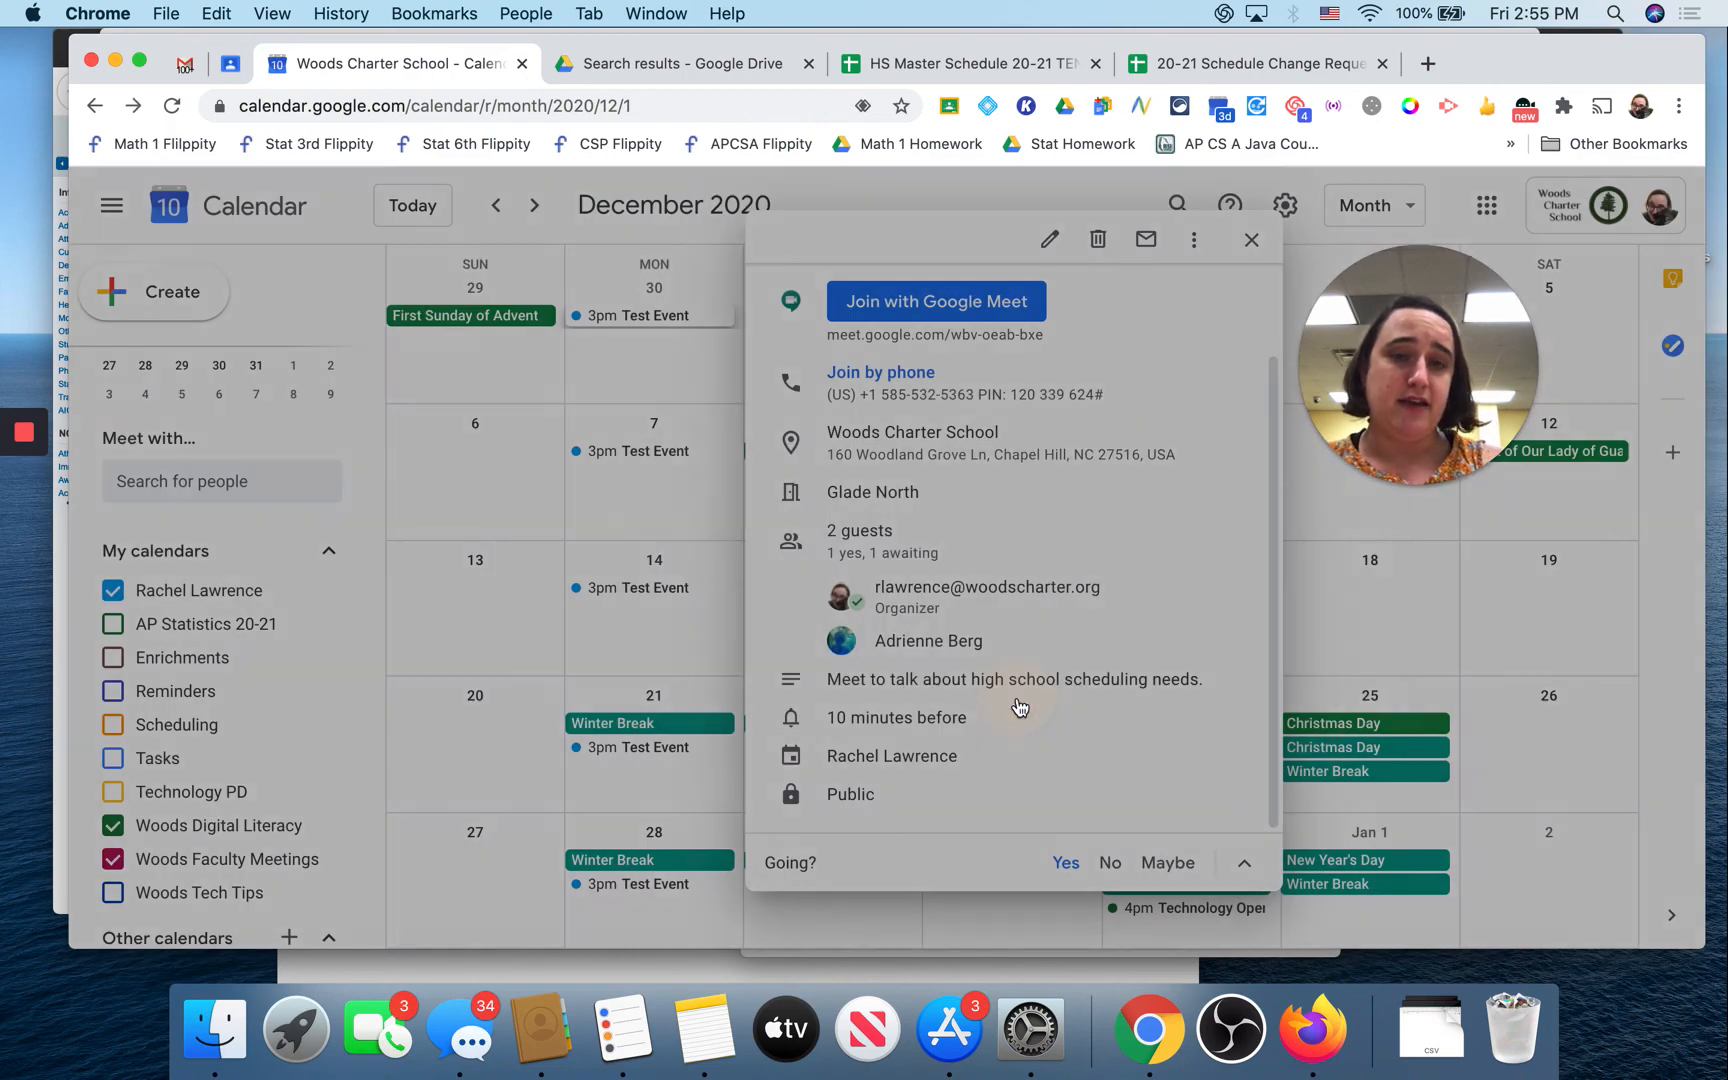